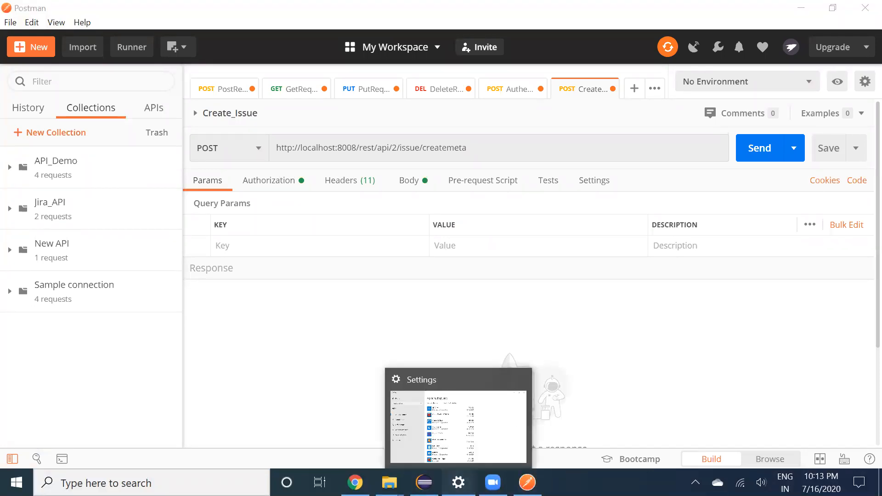
Close Settings, open ADD-DeletePlaceAPIs from the API Contract desktop folder, and return to Postman
{"action": "left_click", "coordinate": [461, 478]}
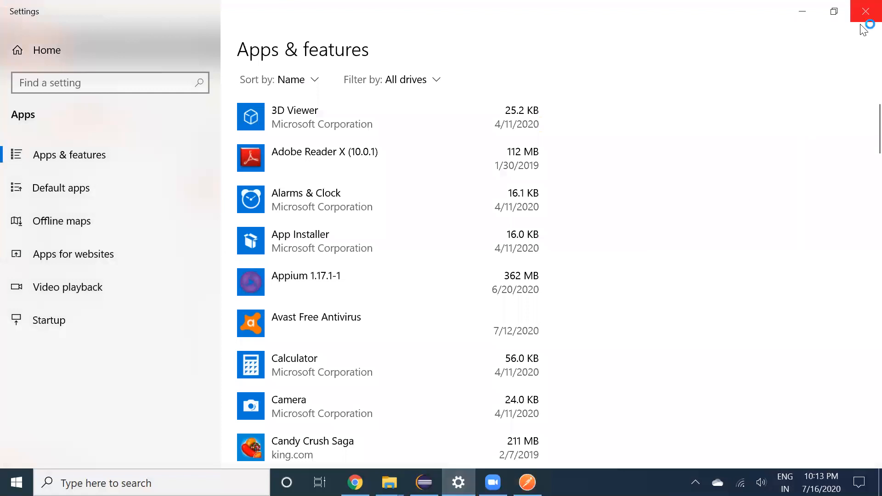
{"action": "left_click", "coordinate": [864, 18]}
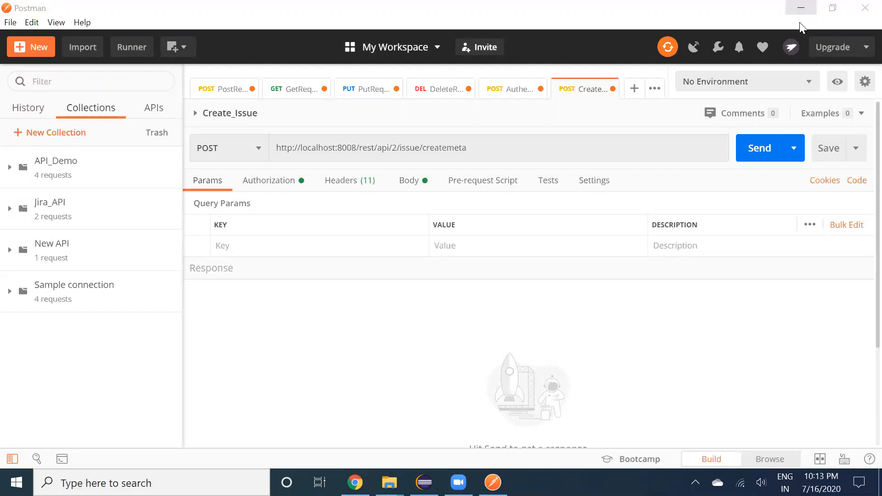
{"action": "left_click", "coordinate": [801, 7]}
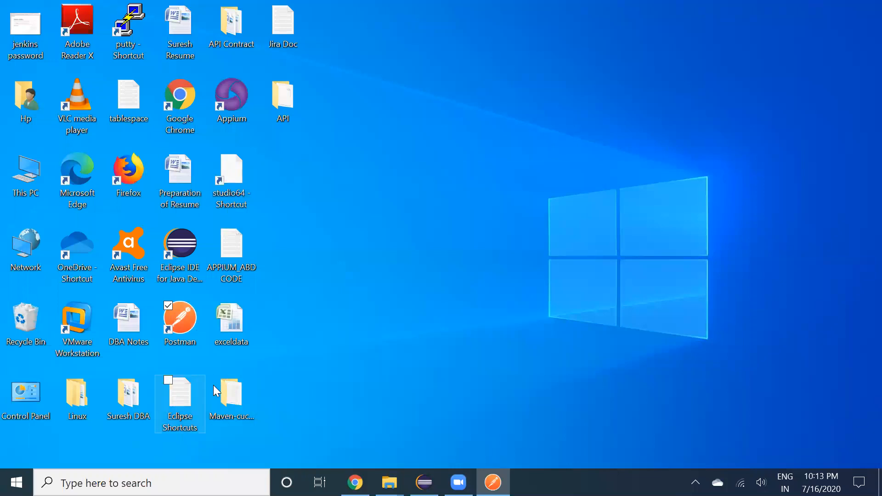
{"action": "double_click", "coordinate": [223, 23]}
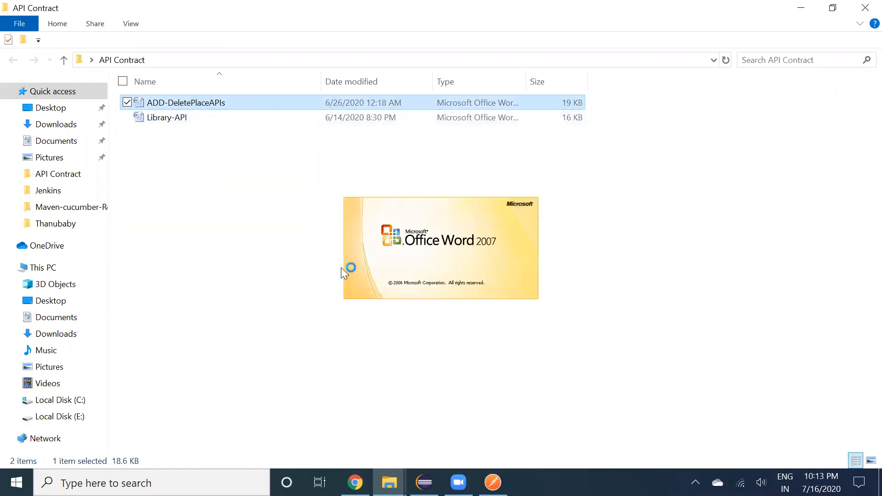
{"action": "key", "text": "alt+Tab"}
{"action": "key", "text": "alt+Tab"}
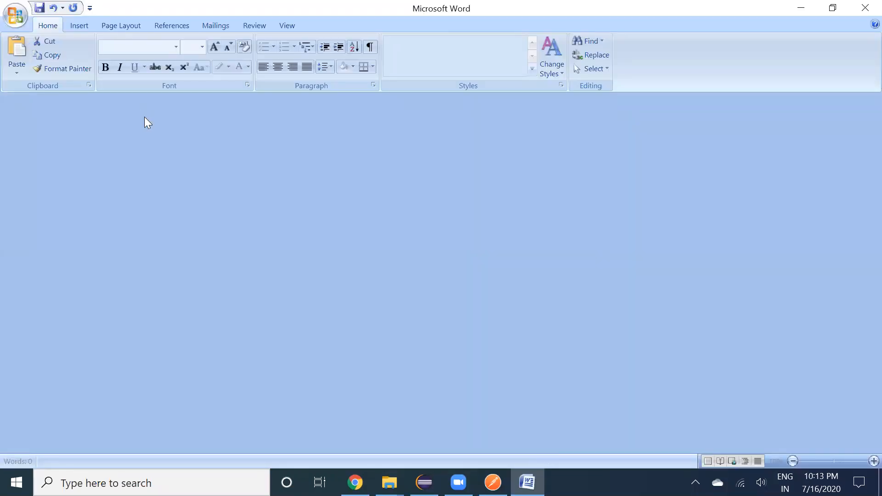
{"action": "key", "text": "alt+Tab"}
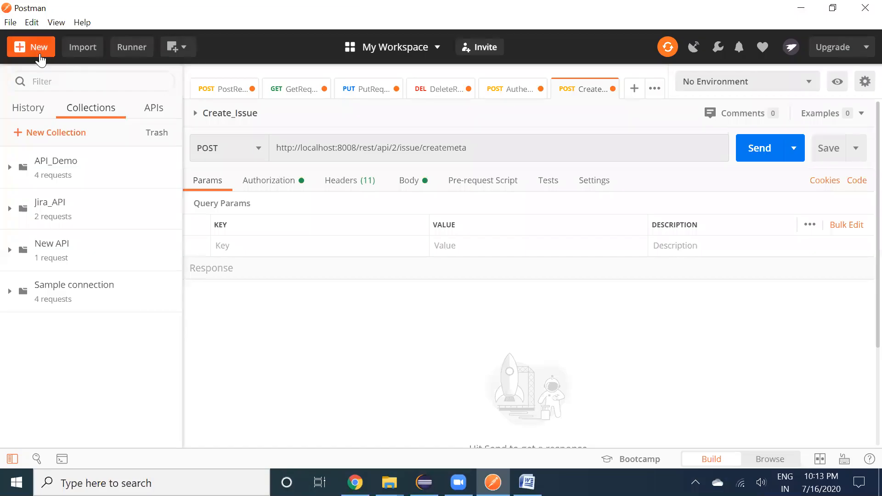
Create an empty collection called Demo_API from the New menu
{"action": "left_click", "coordinate": [39, 48]}
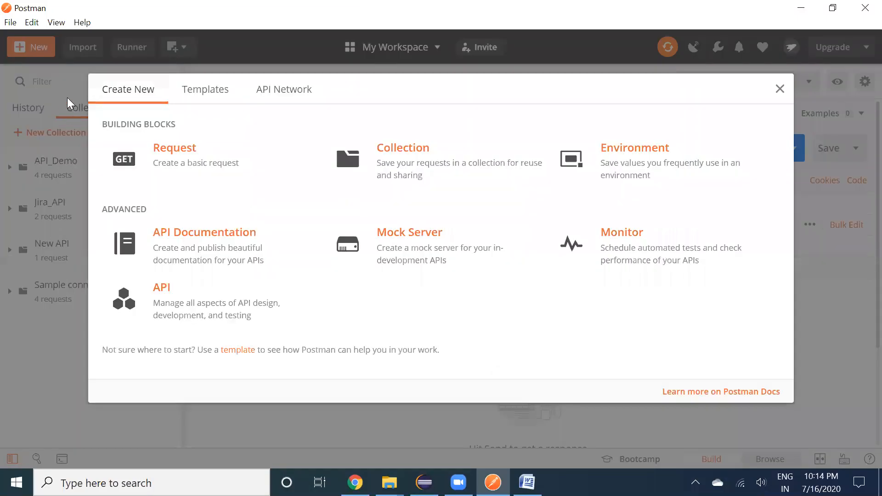
{"action": "left_click", "coordinate": [429, 176]}
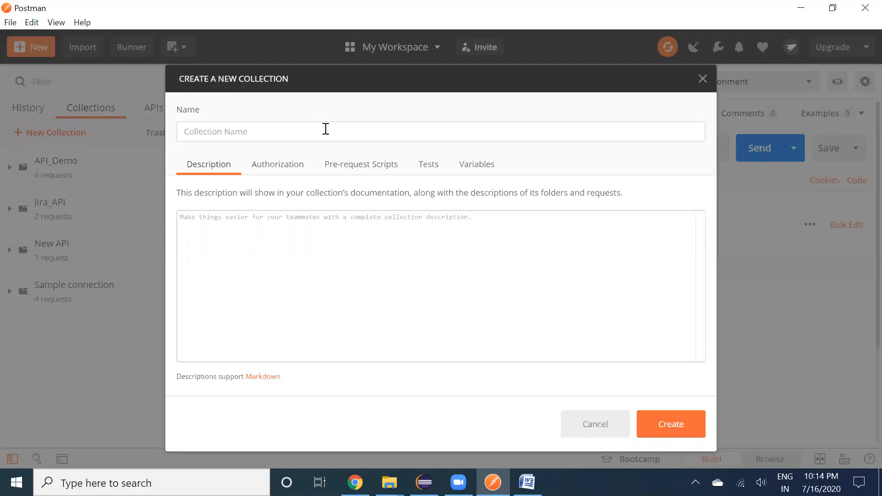
{"action": "type", "text": "Demo_API"}
{"action": "left_click", "coordinate": [665, 436]}
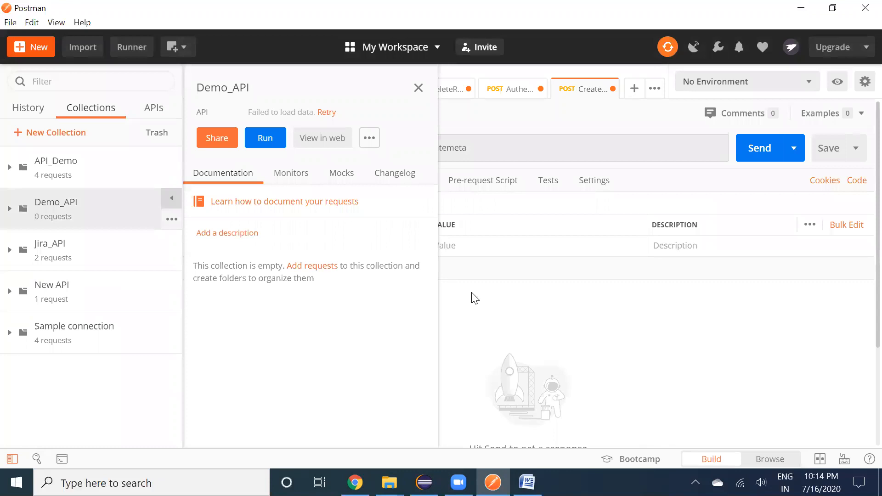
Add a request named Post_Request to Demo_API, save it, and open it in a tab
{"action": "left_click", "coordinate": [418, 89]}
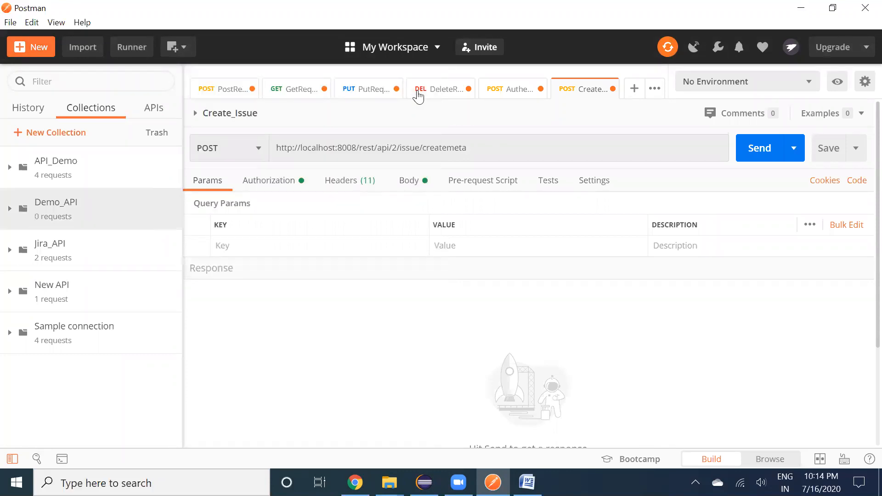
{"action": "mouse_move", "coordinate": [148, 221]}
{"action": "left_click", "coordinate": [173, 220]}
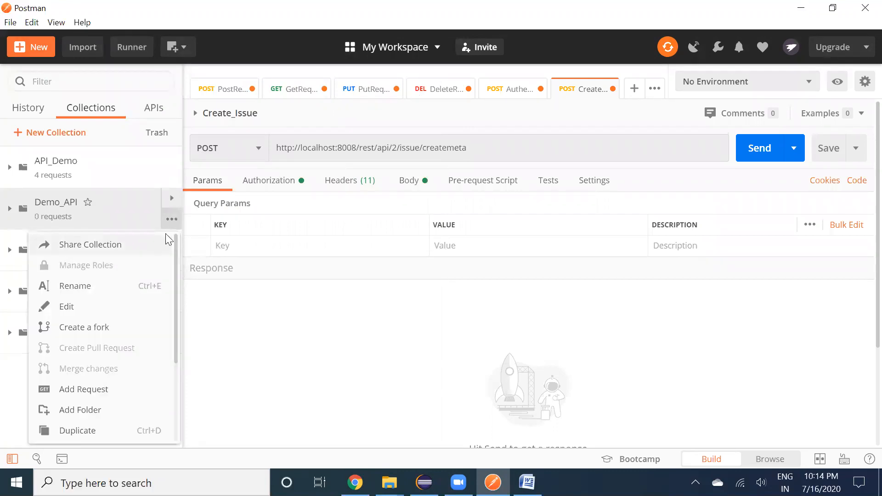
{"action": "left_click", "coordinate": [175, 230]}
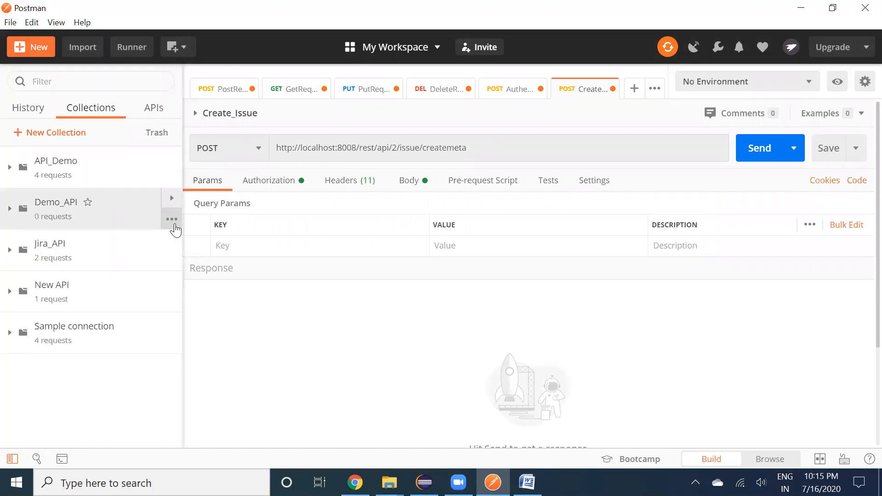
{"action": "left_click", "coordinate": [173, 228]}
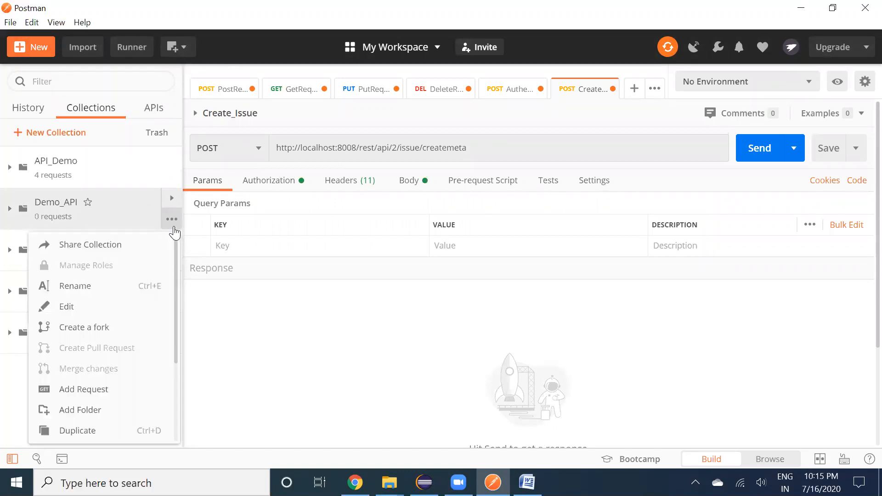
{"action": "left_click", "coordinate": [120, 391]}
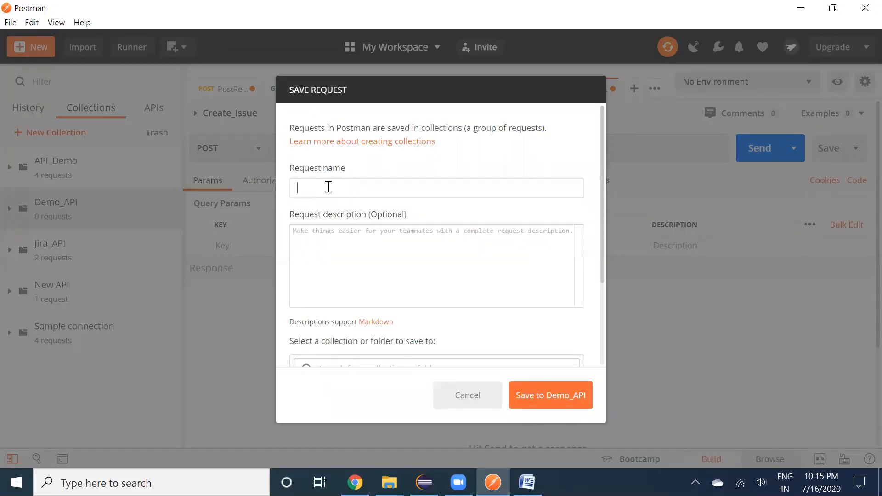
{"action": "type", "text": "Post_Request"}
{"action": "left_click", "coordinate": [551, 402]}
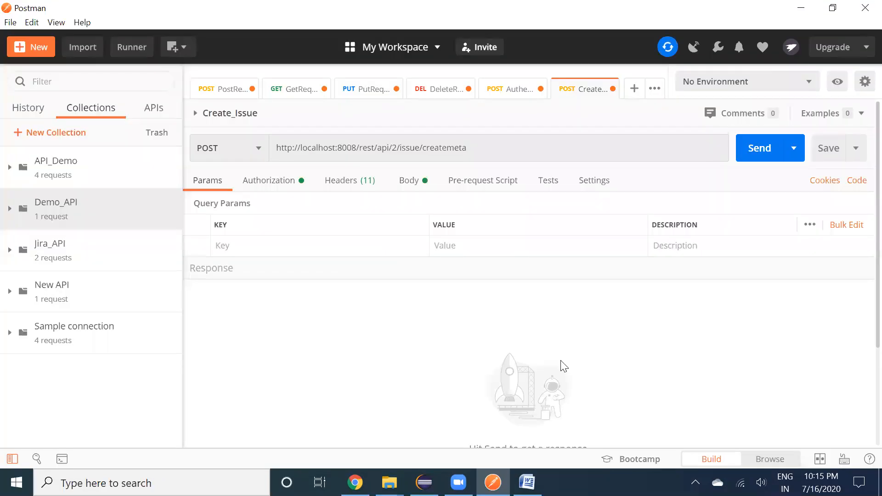
{"action": "left_click", "coordinate": [15, 215]}
{"action": "left_click", "coordinate": [50, 243]}
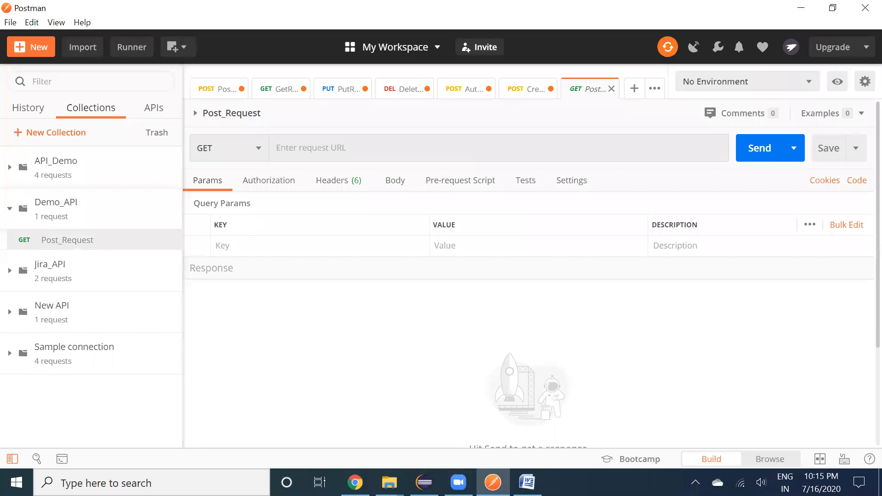
{"action": "left_click", "coordinate": [527, 483]}
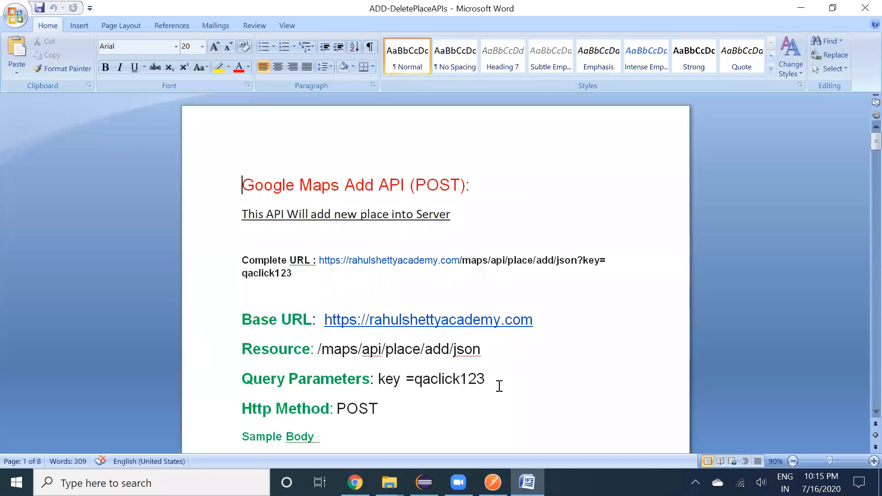
{"action": "scroll", "coordinate": [500, 386], "scroll_direction": "down", "scroll_amount": 5}
{"action": "scroll", "coordinate": [500, 387], "scroll_direction": "down", "scroll_amount": 2}
{"action": "scroll", "coordinate": [499, 384], "scroll_direction": "up", "scroll_amount": 7}
{"action": "key", "text": "alt+Tab"}
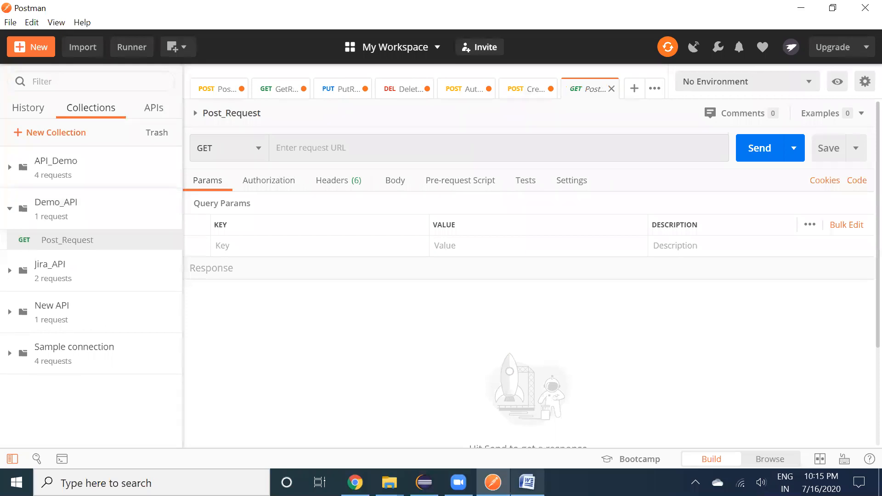
{"action": "key", "text": "alt+Tab"}
{"action": "scroll", "coordinate": [566, 353], "scroll_direction": "down", "scroll_amount": 3}
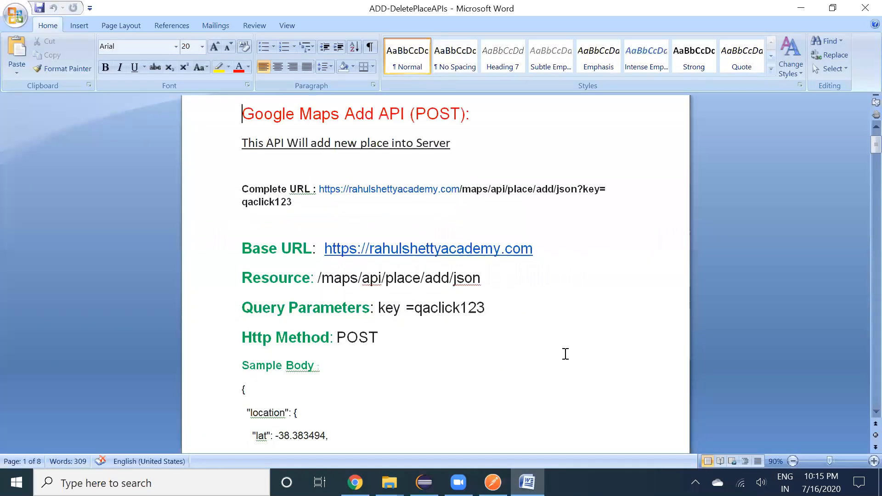
{"action": "scroll", "coordinate": [565, 354], "scroll_direction": "up", "scroll_amount": 1}
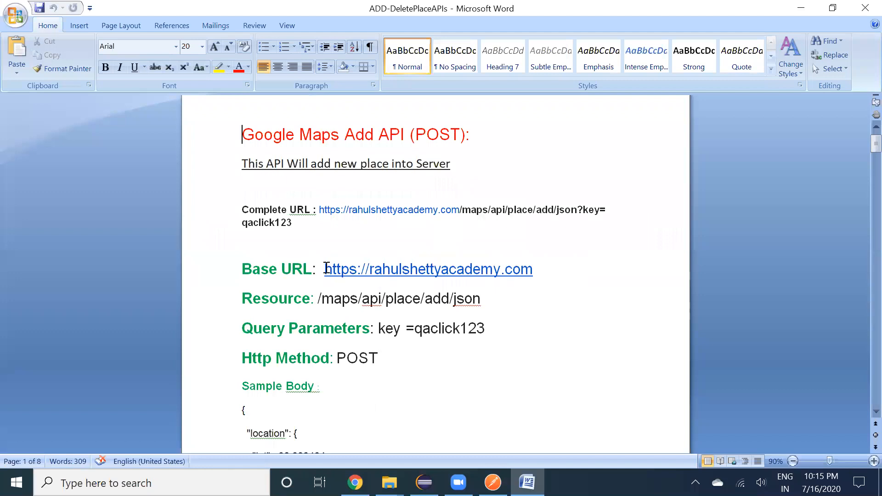
{"action": "left_click_drag", "start_coordinate": [325, 270], "coordinate": [374, 269]}
{"action": "key", "text": "ctrl+c"}
Paste the base URL into Post_Request's URL field and change the method to POST
{"action": "key", "text": "alt+Tab"}
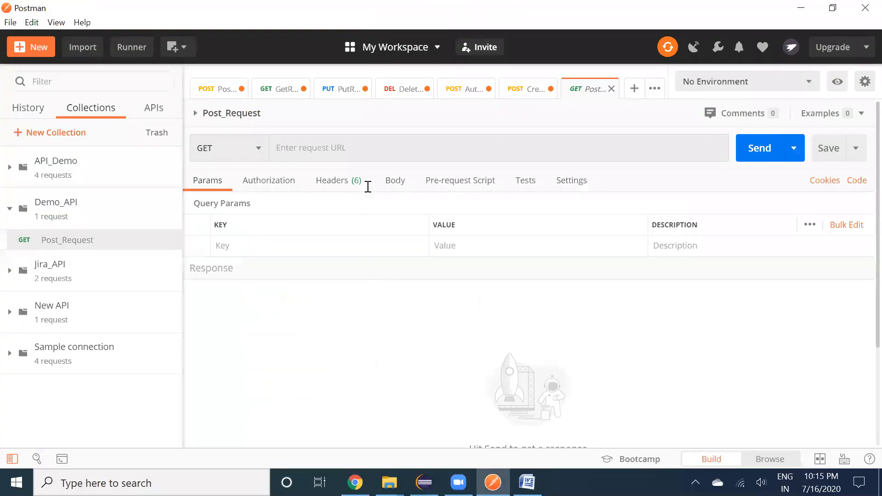
{"action": "left_click", "coordinate": [338, 153]}
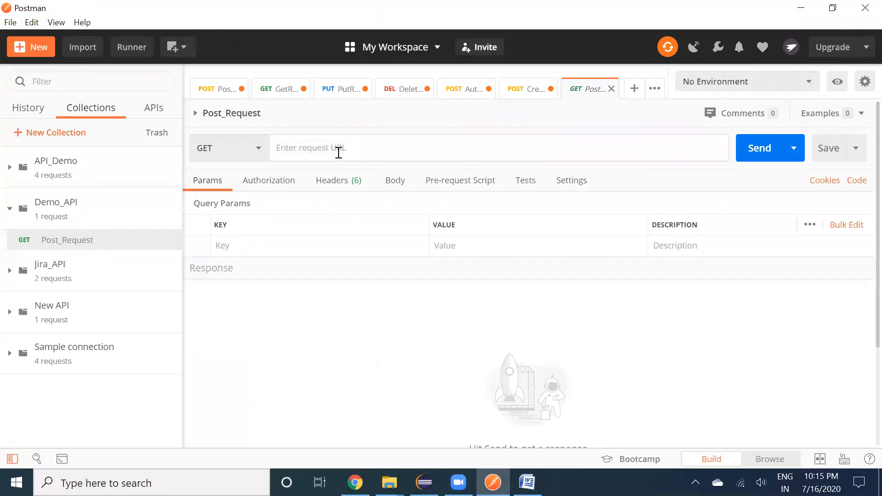
{"action": "key", "text": "ctrl+v"}
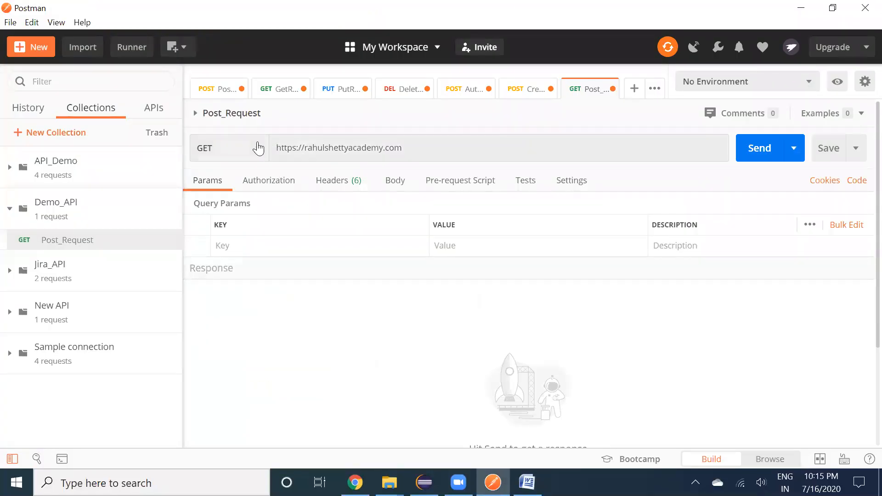
{"action": "left_click", "coordinate": [259, 148]}
{"action": "left_click", "coordinate": [220, 204]}
Add query parameter key with value qaclick123, copied from the Word document
{"action": "left_click", "coordinate": [258, 247]}
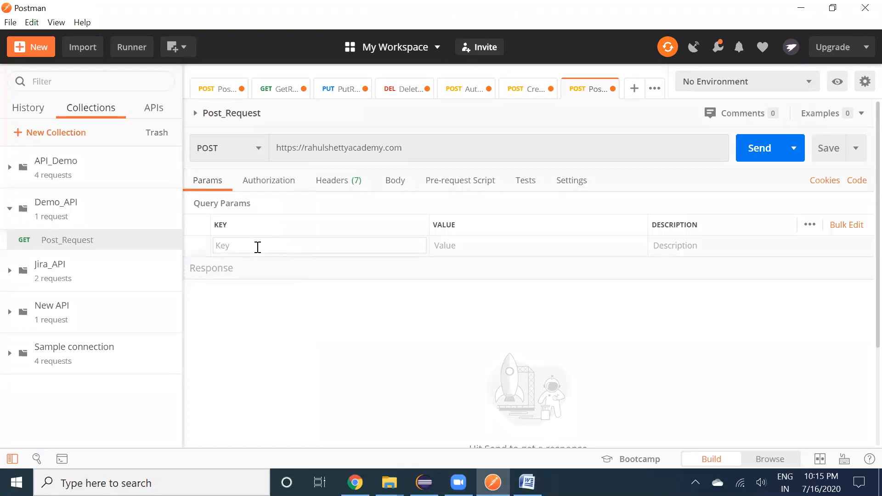
{"action": "type", "text": "key"}
{"action": "key", "text": "Tab"}
{"action": "key", "text": "alt+Tab"}
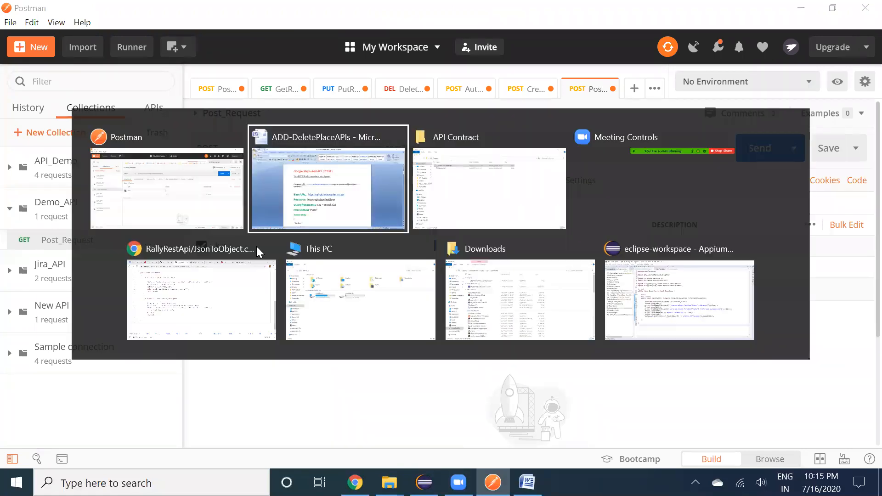
{"action": "key", "text": "alt+shift+Tab"}
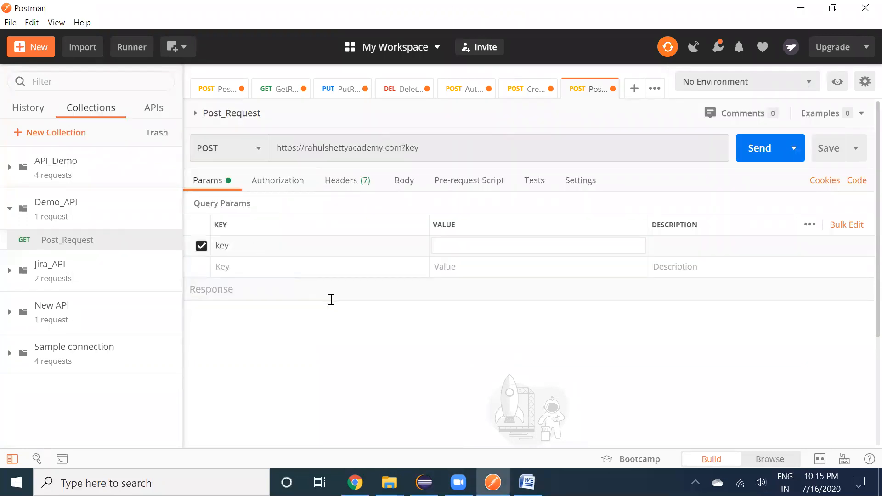
{"action": "key", "text": "alt+Tab"}
{"action": "left_click", "coordinate": [317, 342]}
{"action": "scroll", "coordinate": [322, 340], "scroll_direction": "down", "scroll_amount": 1}
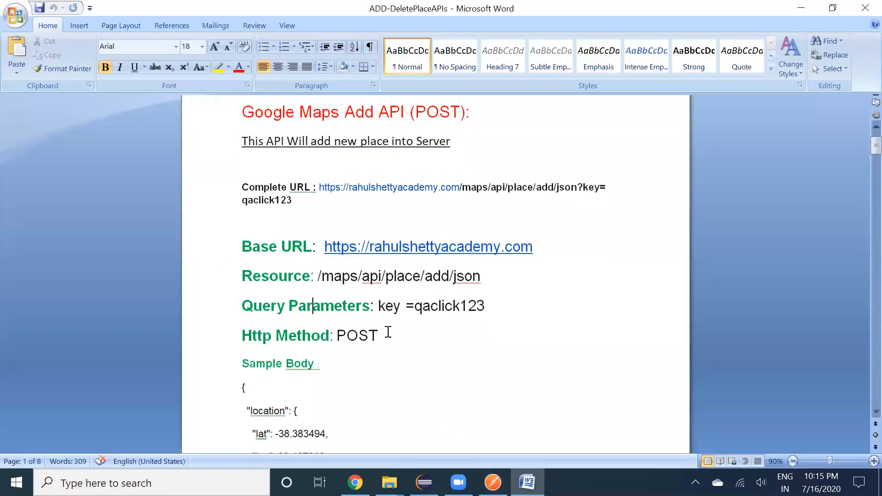
{"action": "left_click_drag", "start_coordinate": [416, 307], "coordinate": [460, 307]}
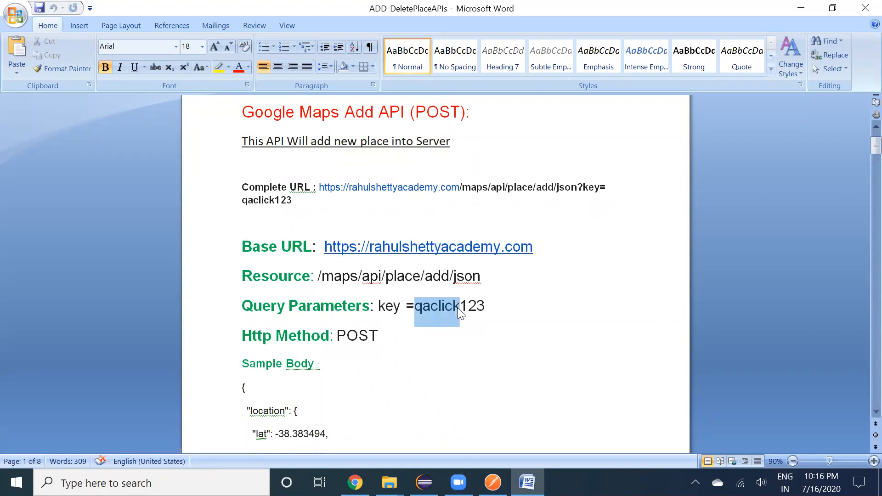
{"action": "left_click", "coordinate": [460, 308]}
{"action": "key", "text": "Left"}
{"action": "key", "text": "Left"}
{"action": "key", "text": "Left"}
{"action": "key", "text": "Left"}
{"action": "key", "text": "Left"}
{"action": "key", "text": "Left"}
{"action": "key", "text": "Left"}
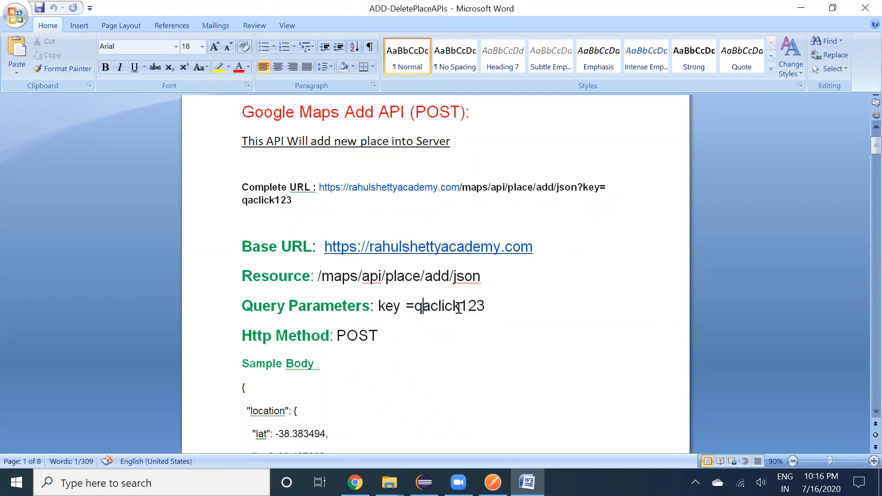
{"action": "key", "text": "shift+End"}
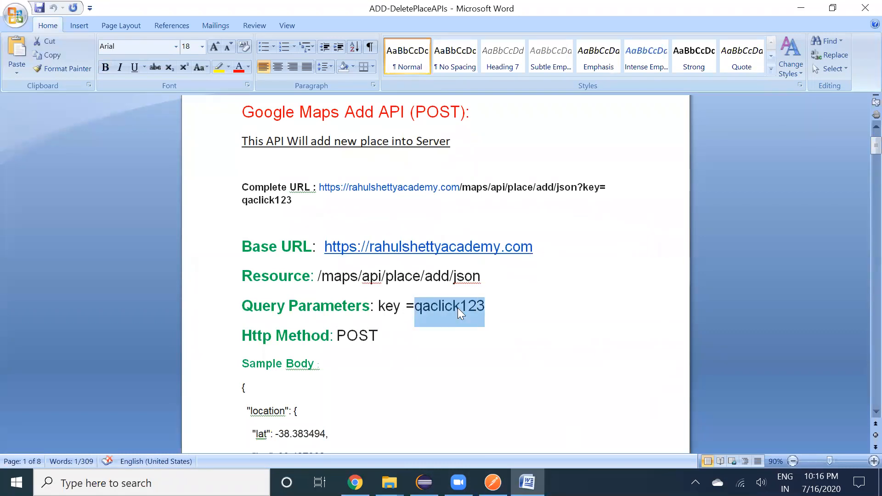
{"action": "key", "text": "alt+Tab"}
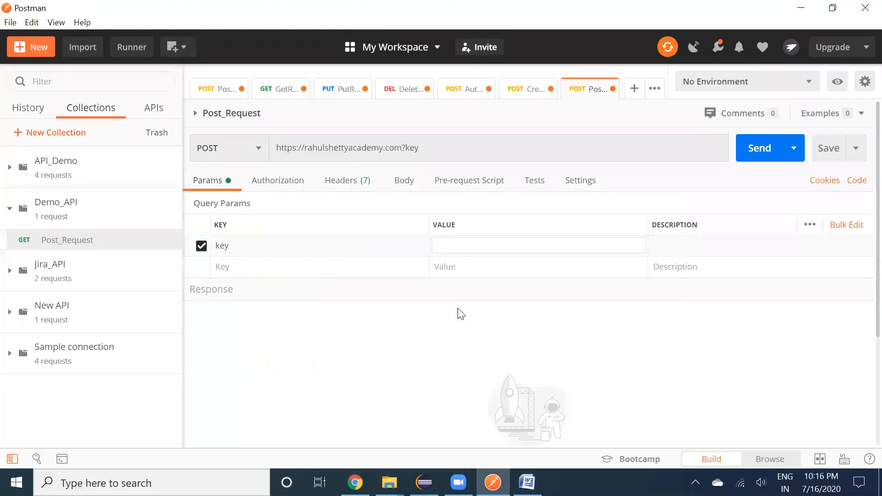
{"action": "key", "text": "ctrl+v"}
Insert the resource path /maps/api/place/add/json after .com in the request URL
{"action": "key", "text": "alt+Tab"}
{"action": "left_click_drag", "start_coordinate": [319, 276], "coordinate": [423, 281]}
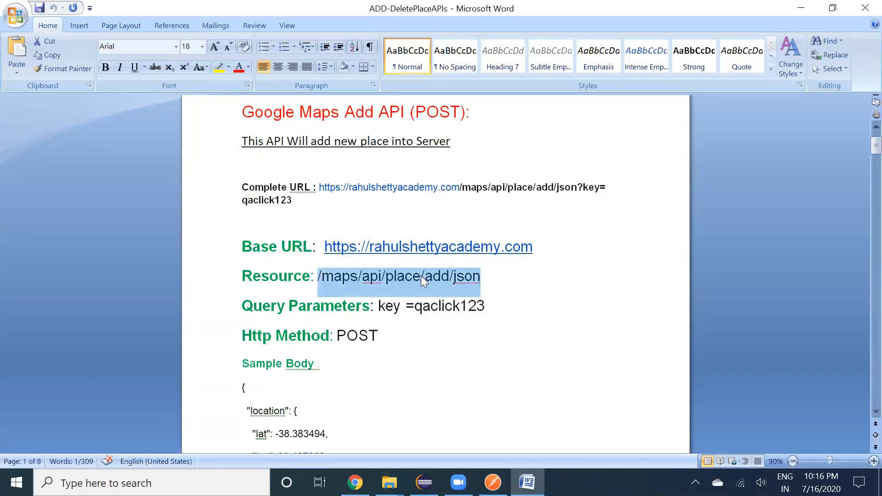
{"action": "key", "text": "alt+Tab"}
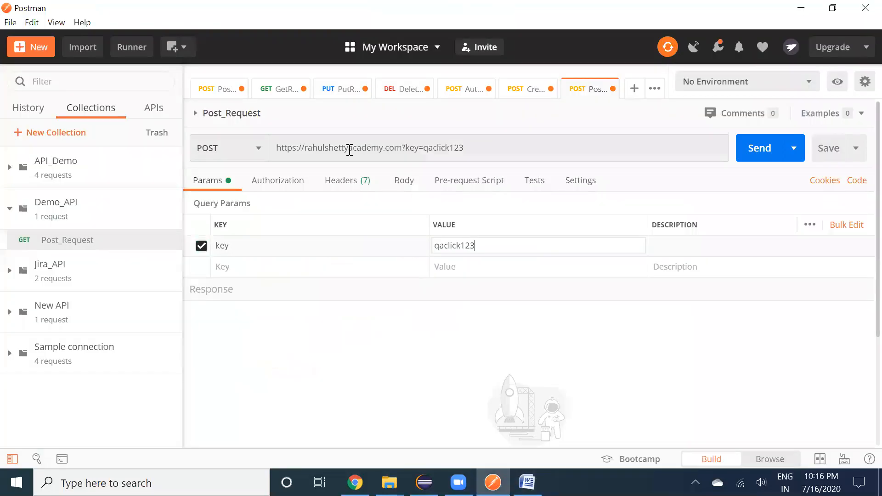
{"action": "left_click", "coordinate": [402, 147]}
{"action": "key", "text": "ctrl+v"}
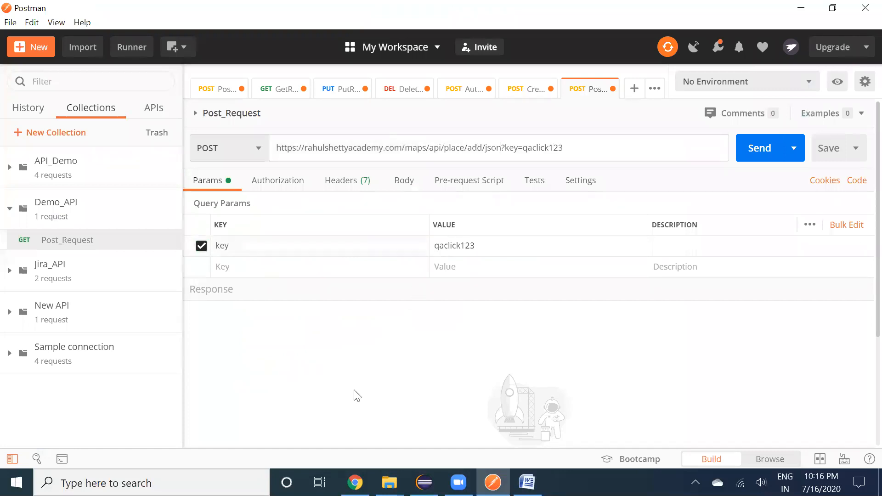
{"action": "left_click", "coordinate": [357, 396]}
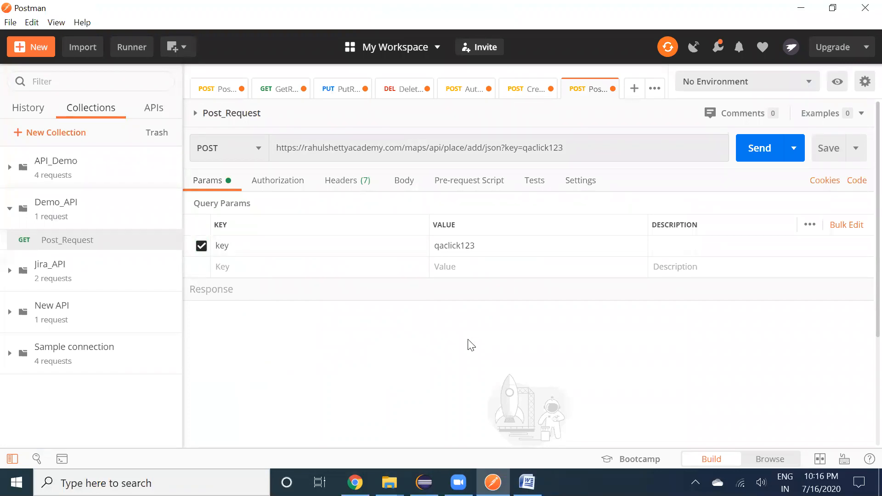
{"action": "left_click_drag", "start_coordinate": [402, 148], "coordinate": [467, 148]}
{"action": "key", "text": "shift+Right"}
{"action": "key", "text": "shift+Right"}
{"action": "key", "text": "shift+Right"}
{"action": "key", "text": "shift+Right"}
{"action": "key", "text": "shift+Right"}
{"action": "key", "text": "shift+Right"}
{"action": "key", "text": "shift+Right"}
{"action": "key", "text": "shift+Right"}
{"action": "key", "text": "shift+Right"}
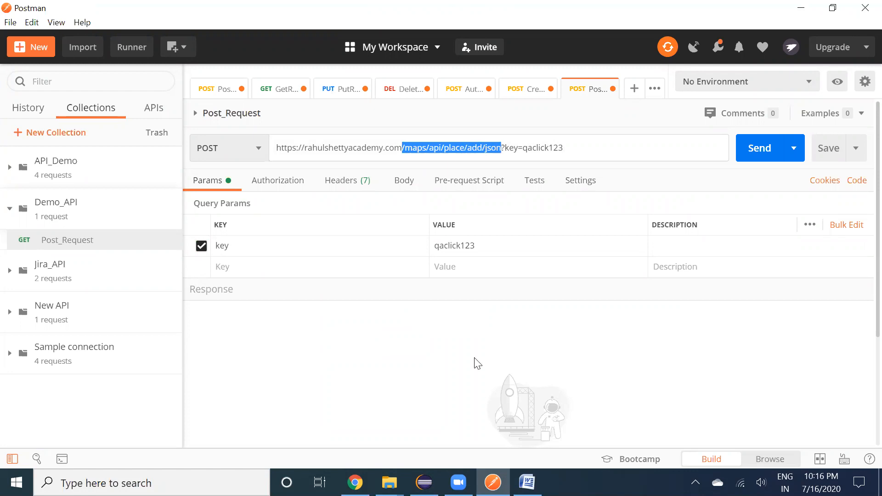
{"action": "left_click_drag", "start_coordinate": [499, 146], "coordinate": [568, 147]}
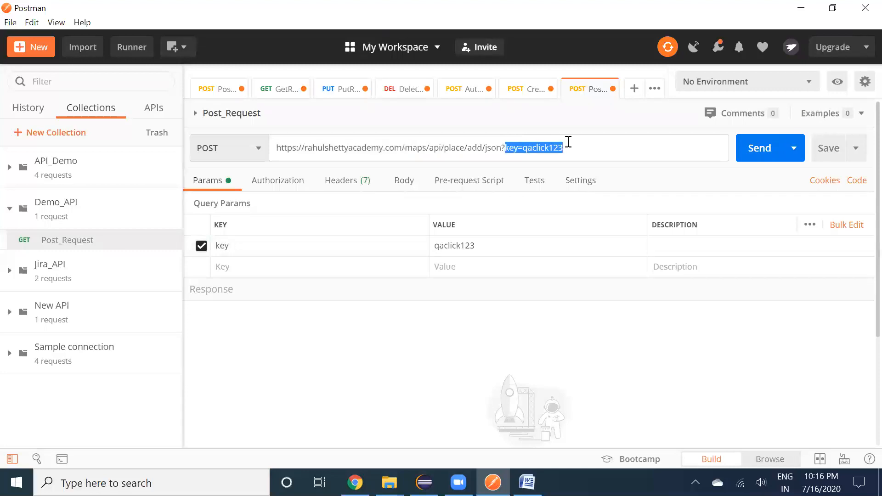
{"action": "left_click", "coordinate": [254, 367]}
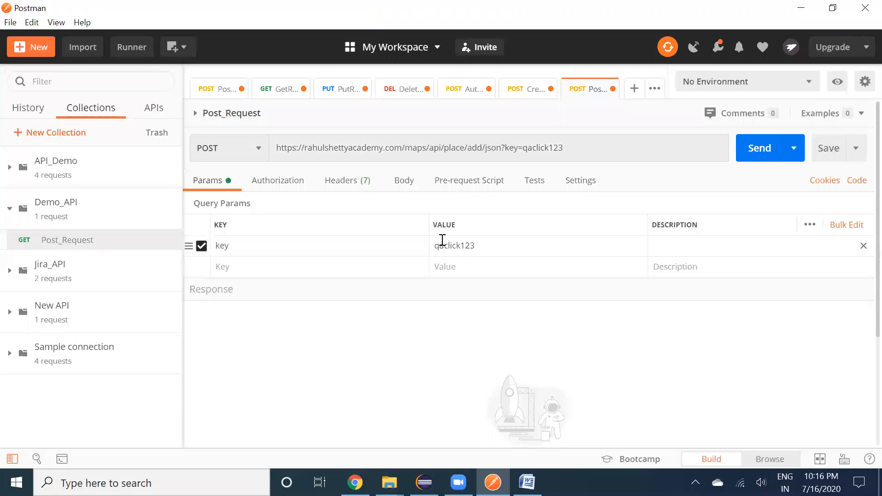
Set Post_Request's body type to raw with JSON format
{"action": "left_click", "coordinate": [404, 182]}
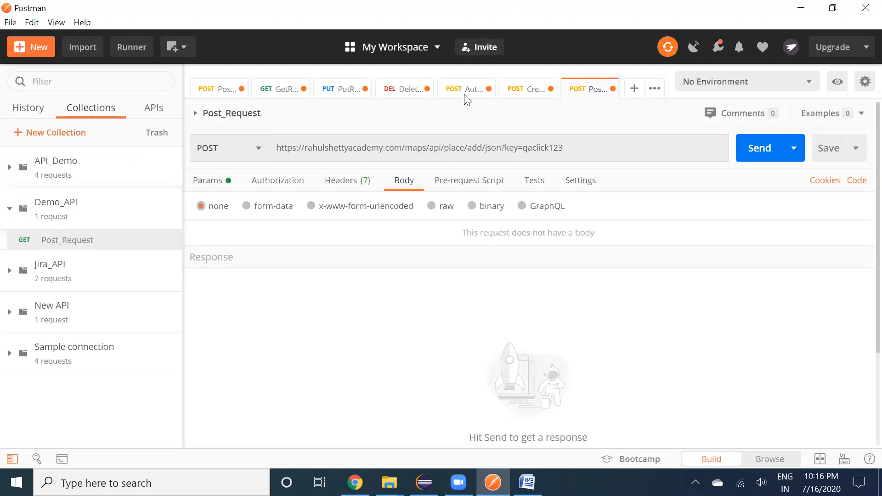
{"action": "left_click", "coordinate": [431, 206]}
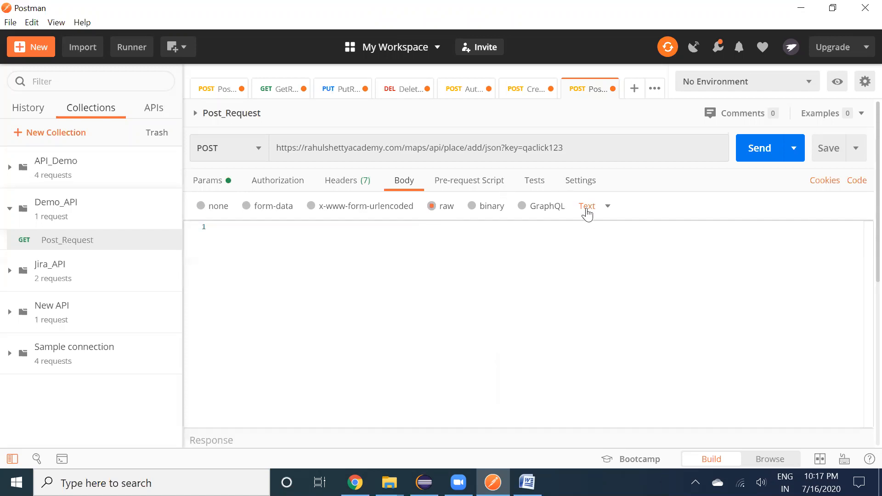
{"action": "left_click", "coordinate": [607, 214]}
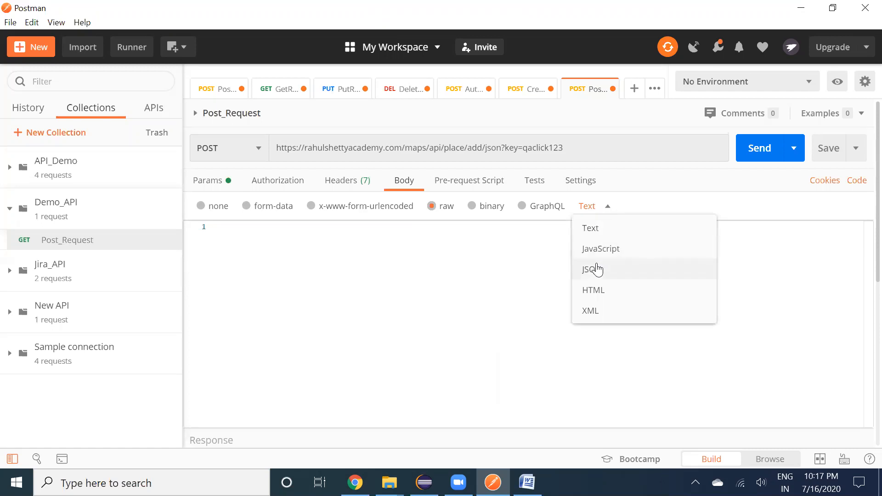
{"action": "left_click", "coordinate": [634, 275]}
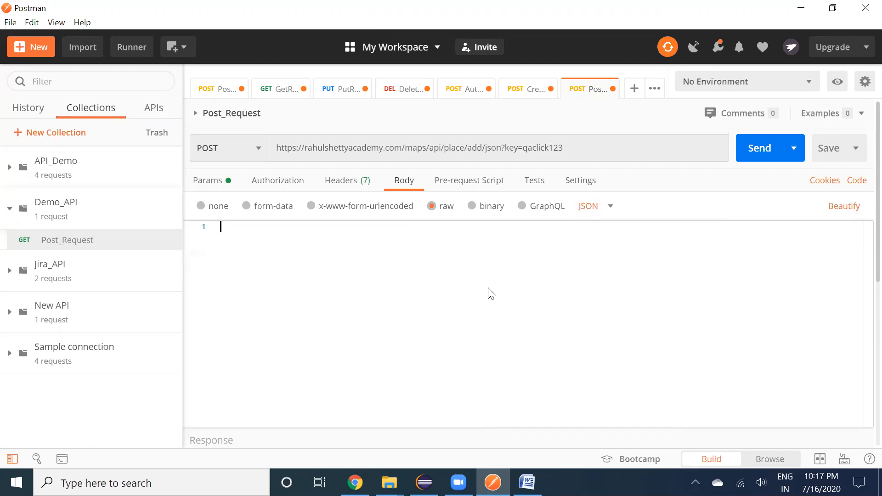
{"action": "key", "text": "alt+Tab"}
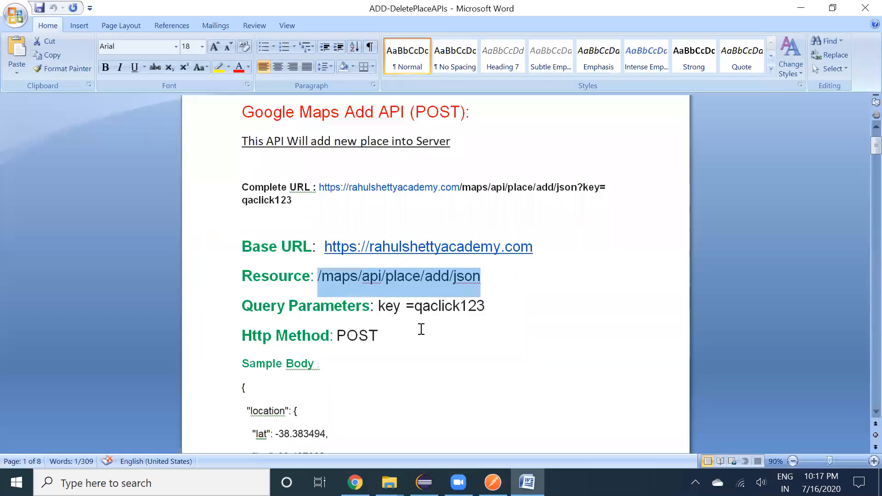
Select the Sample Body JSON in ADD-DeletePlaceAPIs from the opening brace to the closing brace
{"action": "scroll", "coordinate": [421, 330], "scroll_direction": "down", "scroll_amount": 3}
{"action": "scroll", "coordinate": [421, 329], "scroll_direction": "down", "scroll_amount": 2}
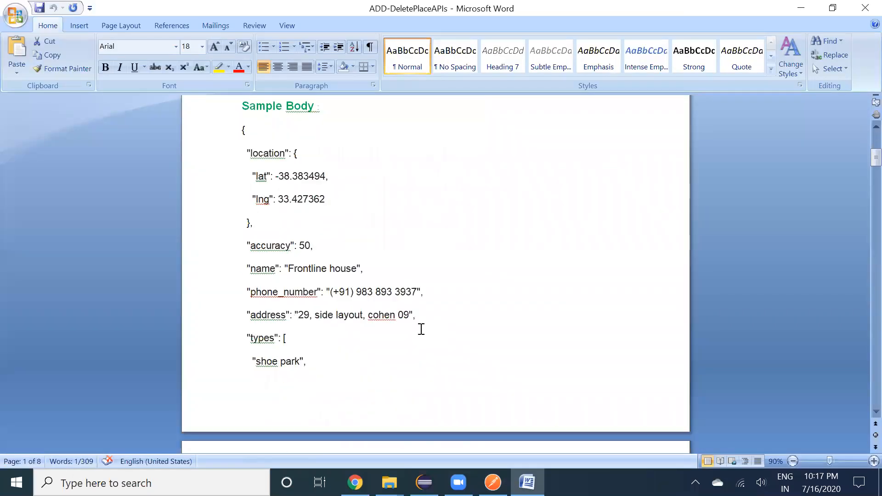
{"action": "left_click", "coordinate": [244, 122]}
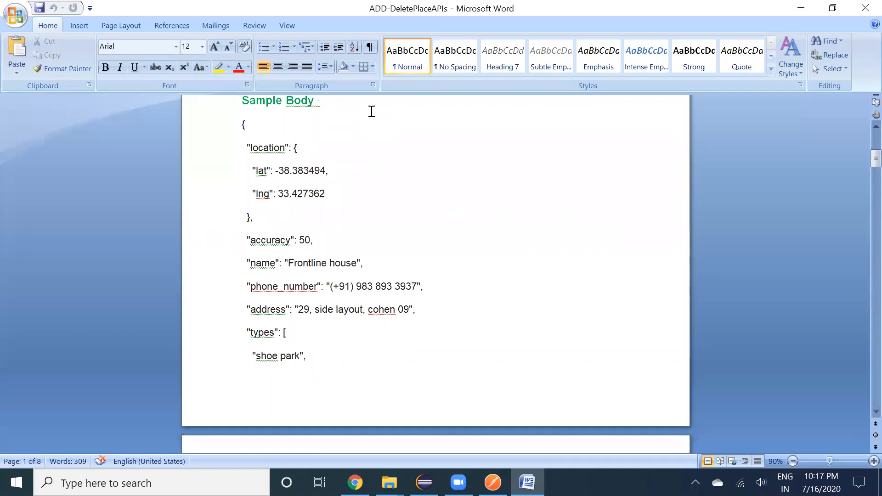
{"action": "key", "text": "shift+Down"}
{"action": "key", "text": "shift+Down"}
{"action": "key", "text": "shift+Down"}
{"action": "key", "text": "shift+Down"}
{"action": "key", "text": "shift+Down"}
{"action": "key", "text": "shift+Down"}
{"action": "key", "text": "shift+Down"}
{"action": "key", "text": "shift+Down"}
{"action": "key", "text": "shift+Down"}
{"action": "key", "text": "shift+Down"}
{"action": "key", "text": "shift+Down"}
{"action": "key", "text": "shift+Down"}
{"action": "key", "text": "shift+Down"}
{"action": "key", "text": "shift+Down"}
{"action": "key", "text": "ctrl+c"}
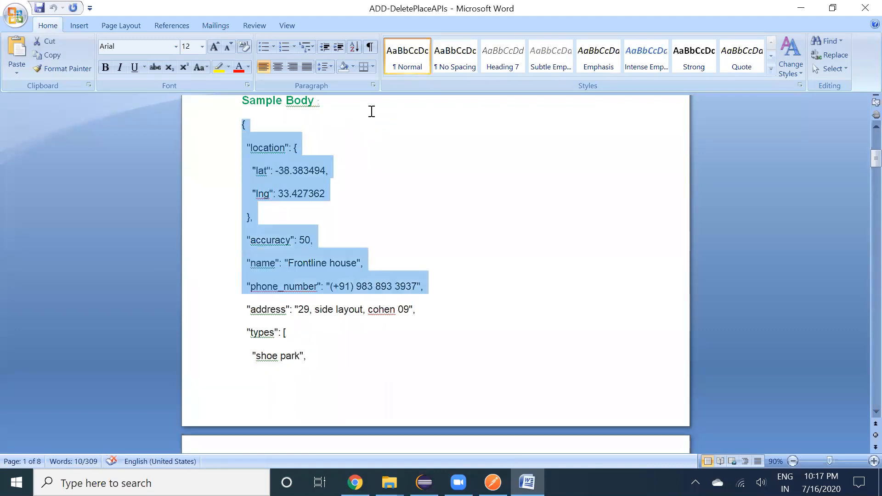
{"action": "key", "text": "shift+Down"}
{"action": "key", "text": "shift+Down"}
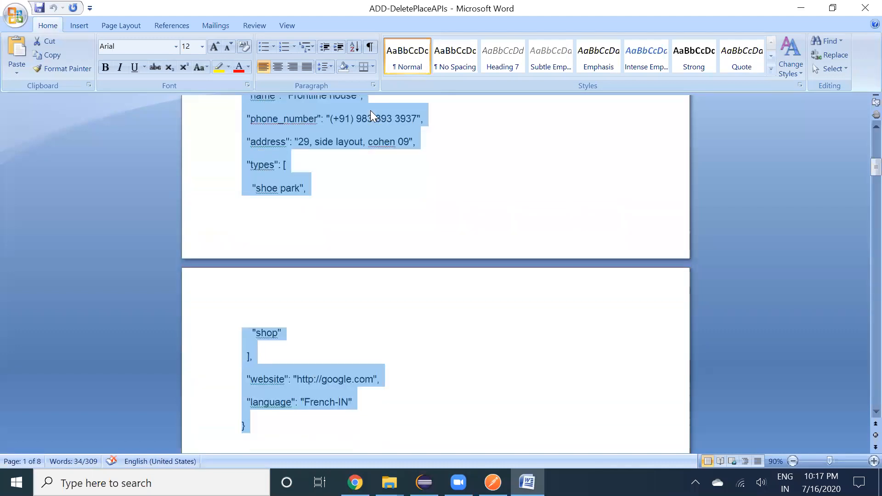
Paste the sample place JSON into Post_Request's body and send it, receiving 200 OK
{"action": "key", "text": "alt+Tab"}
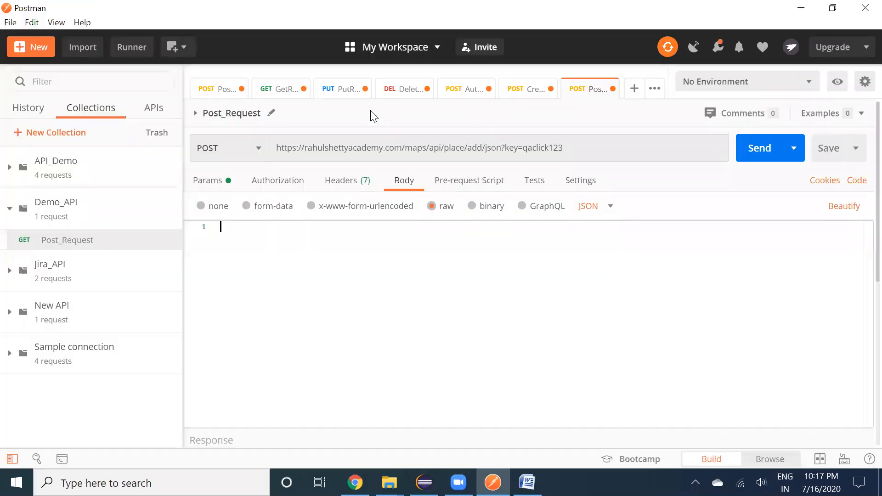
{"action": "key", "text": "ctrl+v"}
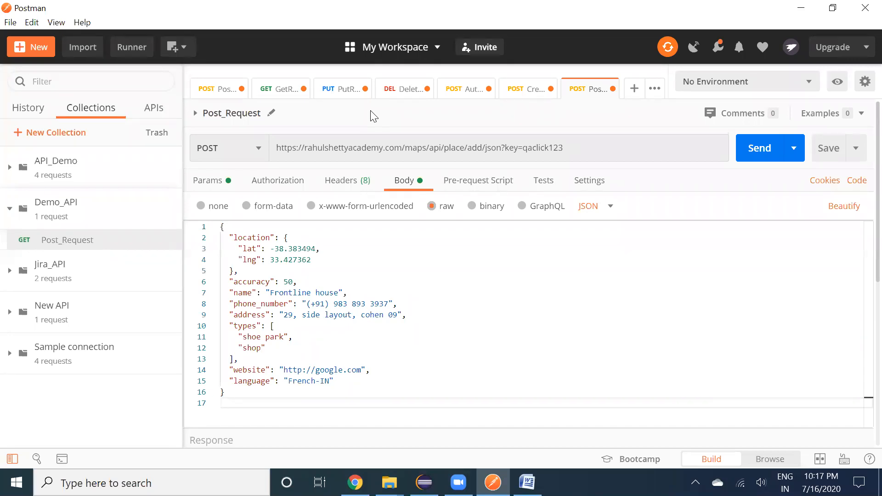
{"action": "left_click", "coordinate": [329, 261]}
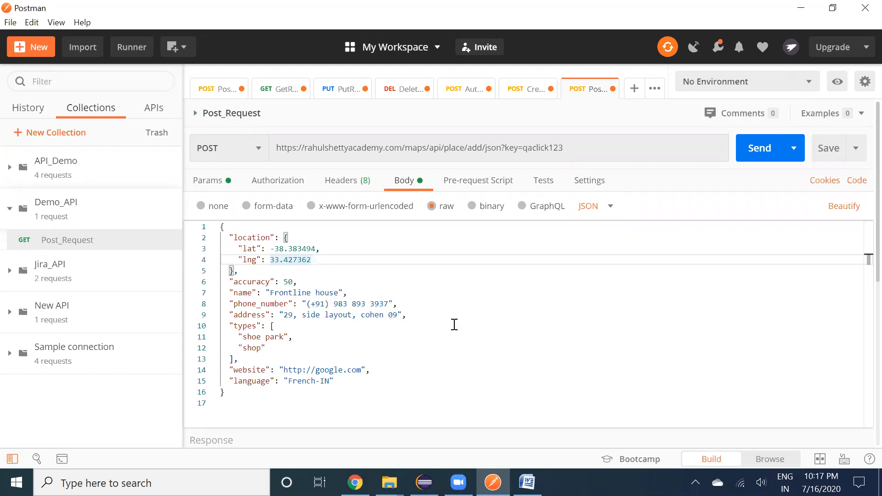
{"action": "left_click", "coordinate": [765, 144]}
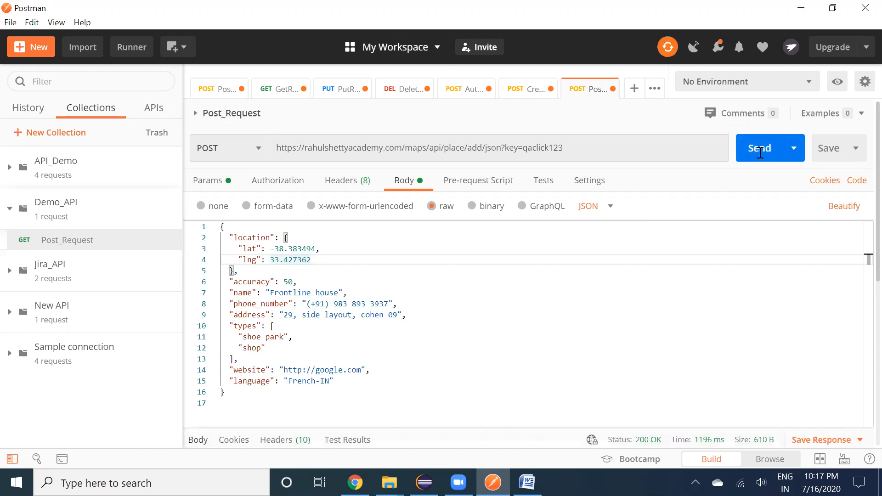
Inspect the POST response body and highlight the generated place_id
{"action": "scroll", "coordinate": [760, 153], "scroll_direction": "down", "scroll_amount": 5}
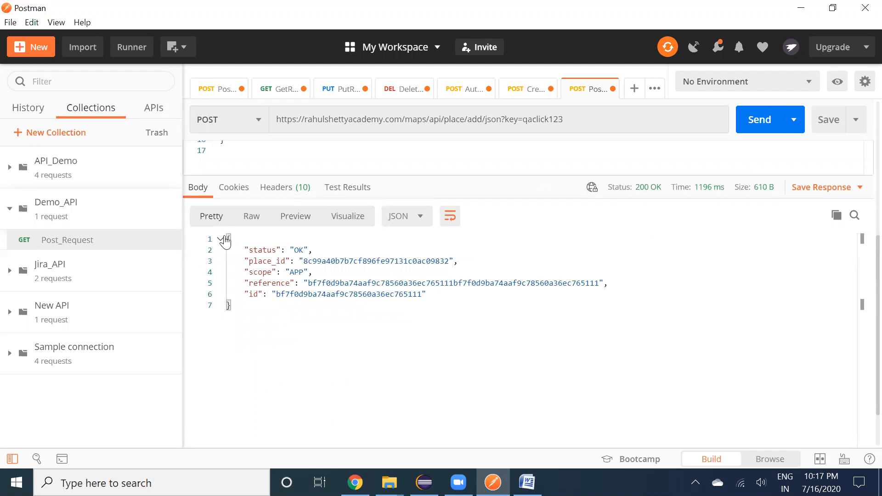
{"action": "left_click", "coordinate": [229, 305]}
{"action": "key", "text": "ctrl+a"}
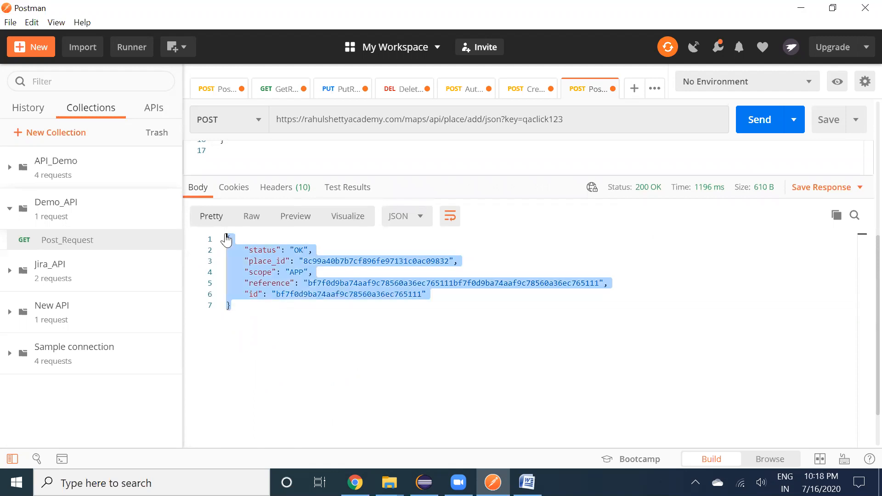
{"action": "left_click", "coordinate": [296, 391]}
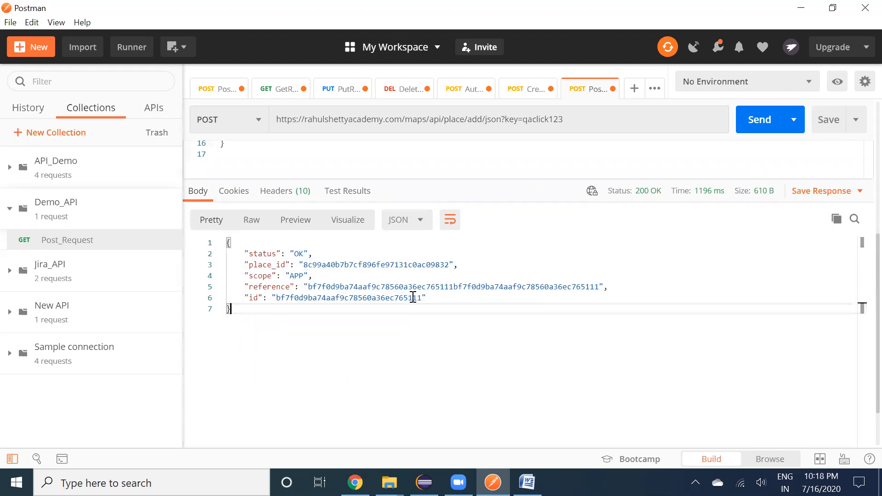
{"action": "scroll", "coordinate": [413, 297], "scroll_direction": "up", "scroll_amount": 3}
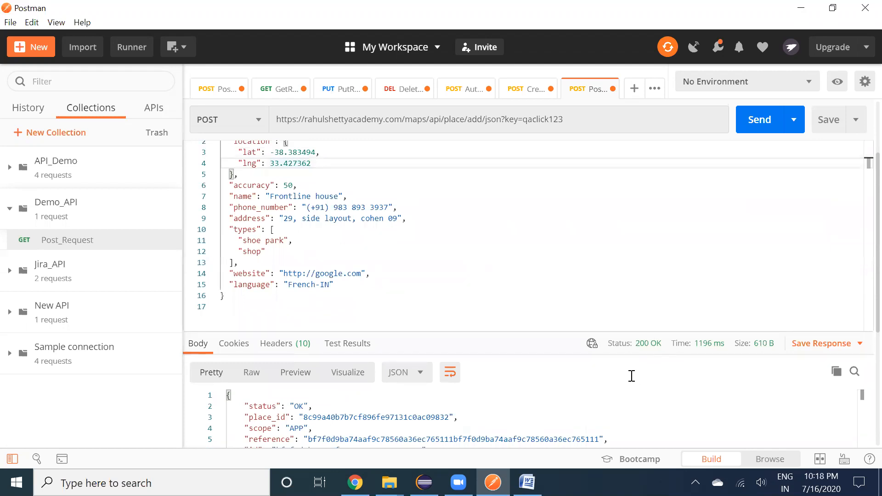
{"action": "scroll", "coordinate": [646, 414], "scroll_direction": "down", "scroll_amount": 3}
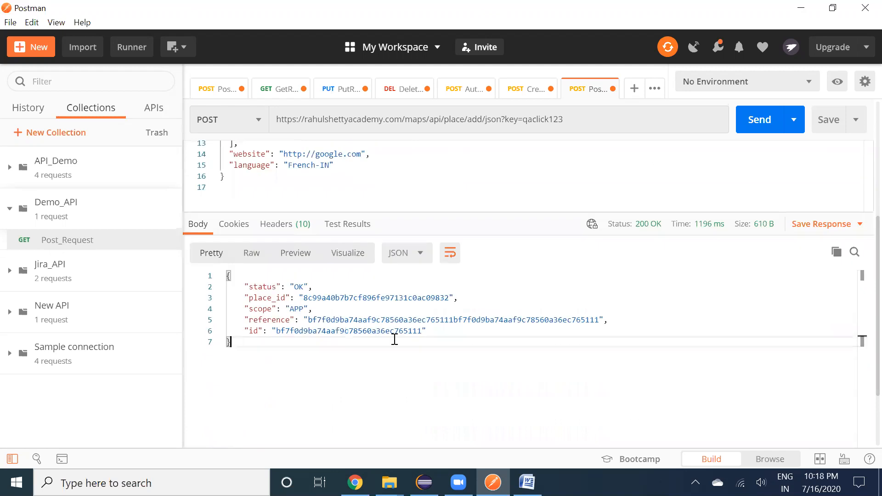
{"action": "left_click_drag", "start_coordinate": [308, 298], "coordinate": [356, 303]}
{"action": "double_click", "coordinate": [352, 300]}
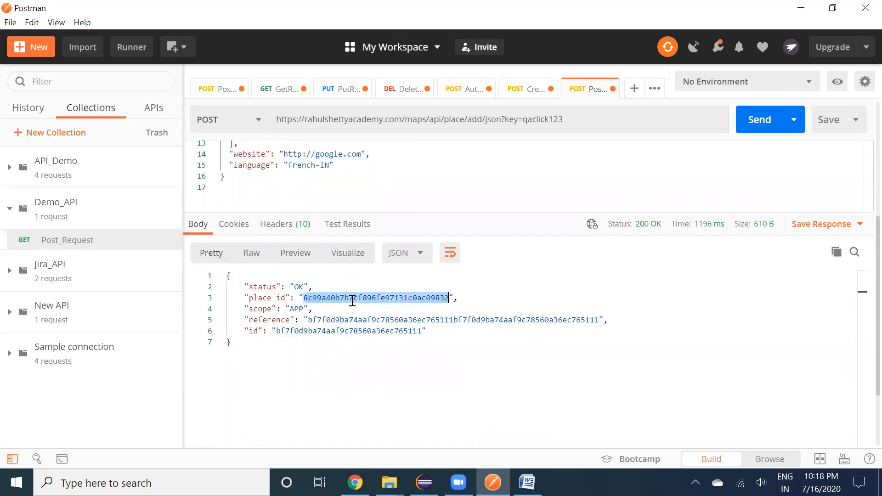
{"action": "left_click", "coordinate": [349, 358]}
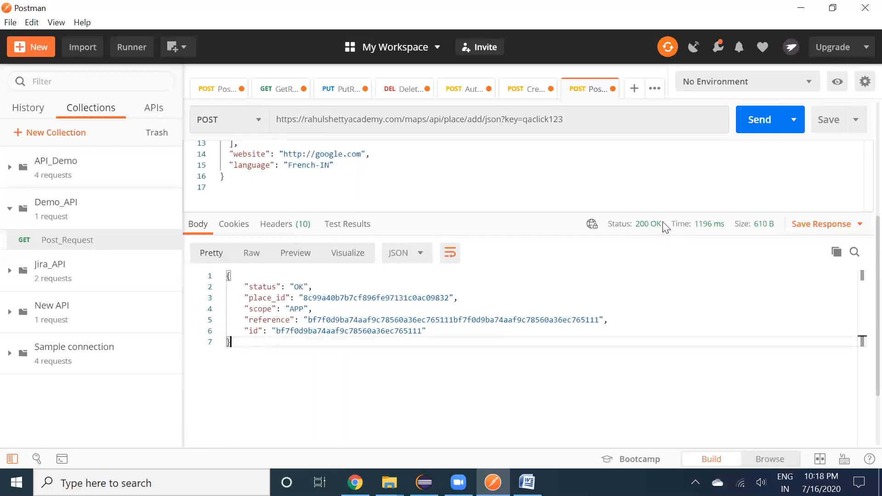
Review the full JSON response, pointing out the place_id and reference values
{"action": "mouse_move", "coordinate": [656, 227]}
{"action": "mouse_move", "coordinate": [764, 231]}
{"action": "key", "text": "shift+Up"}
{"action": "key", "text": "shift+Up"}
{"action": "key", "text": "shift+Up"}
{"action": "key", "text": "shift+Up"}
{"action": "key", "text": "shift+Up"}
{"action": "key", "text": "shift+Up"}
{"action": "key", "text": "shift+Up"}
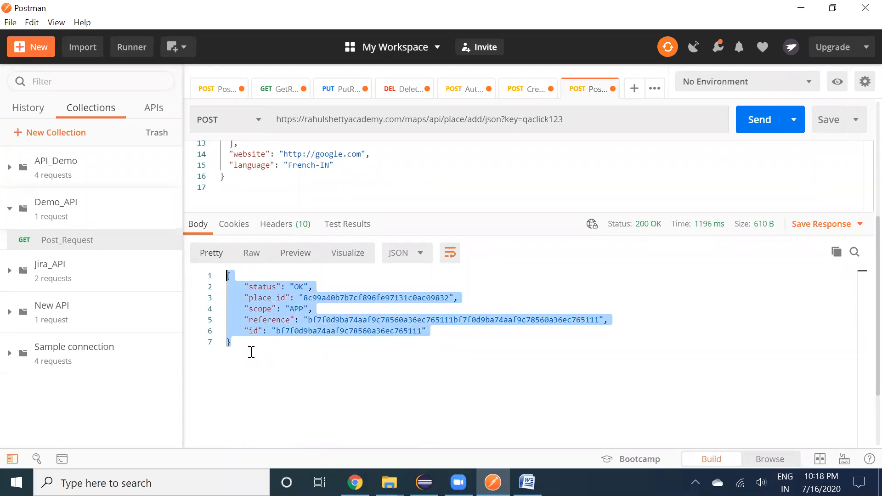
{"action": "left_click", "coordinate": [251, 353]}
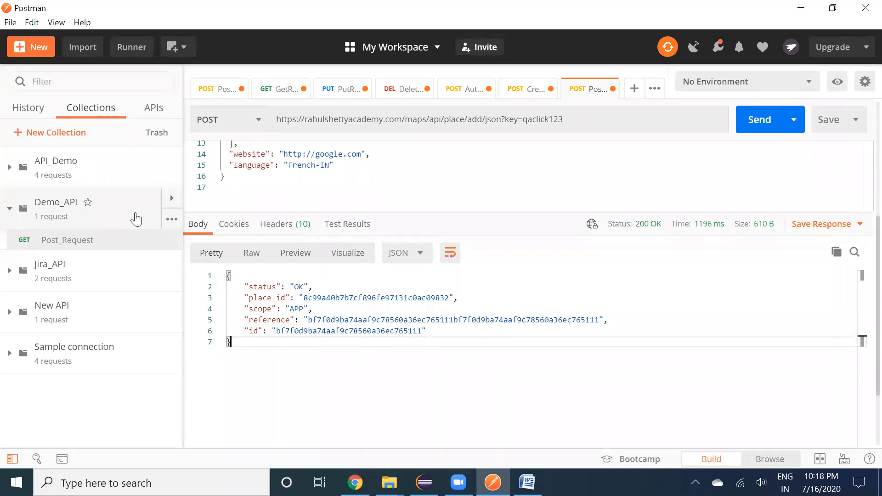
{"action": "left_click", "coordinate": [243, 310]}
{"action": "left_click_drag", "start_coordinate": [235, 340], "coordinate": [180, 277]}
{"action": "left_click", "coordinate": [276, 356]}
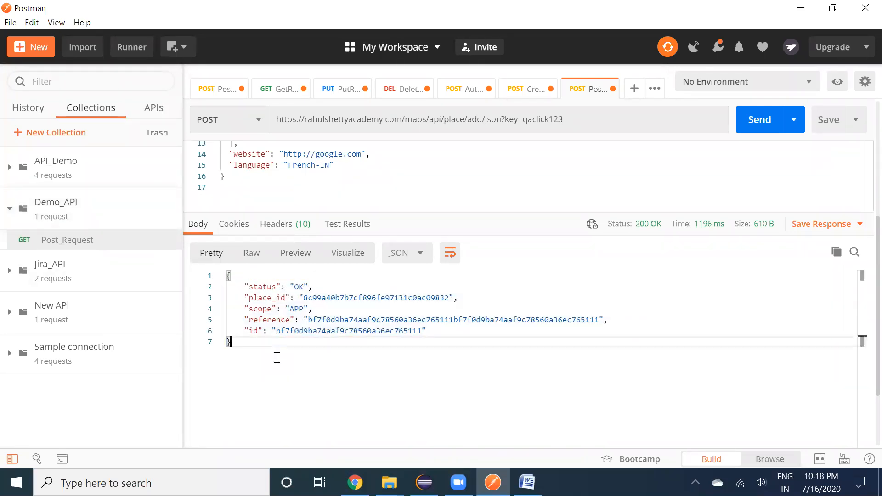
{"action": "left_click", "coordinate": [309, 296]}
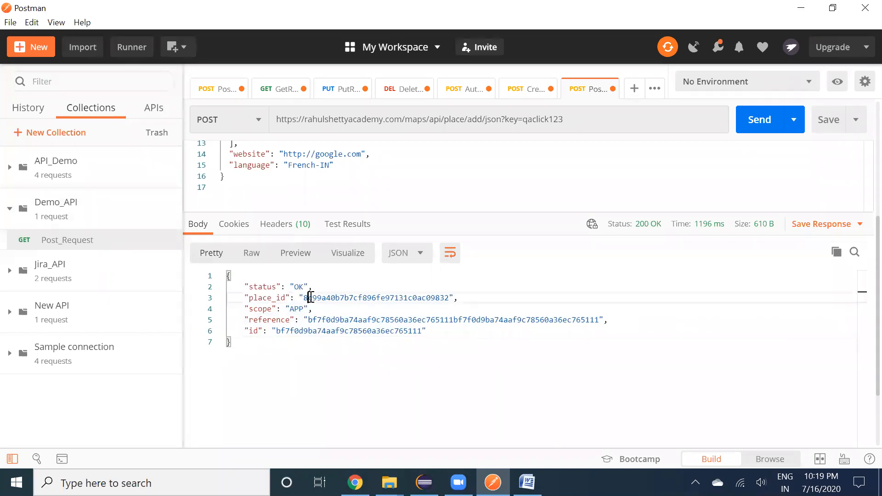
{"action": "left_click", "coordinate": [308, 320]}
{"action": "left_click", "coordinate": [274, 348]}
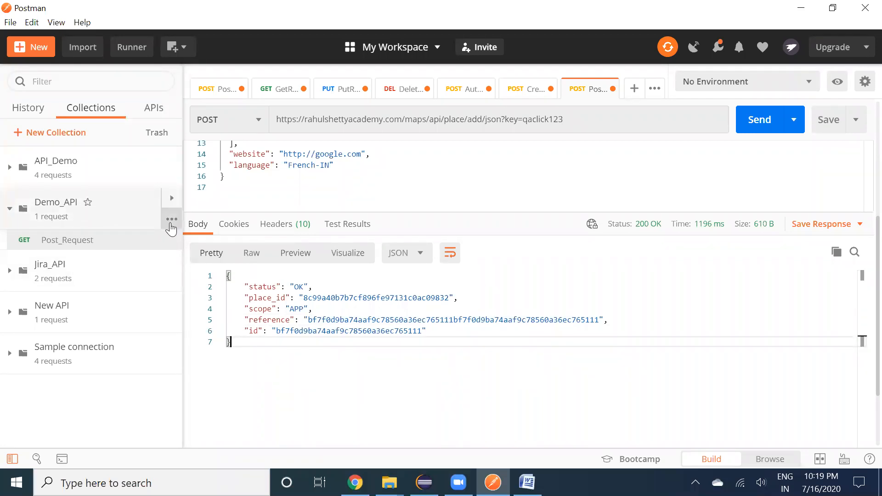
Add a Get_Request request to Demo_API, save it, and open it in its own tab
{"action": "left_click", "coordinate": [171, 220]}
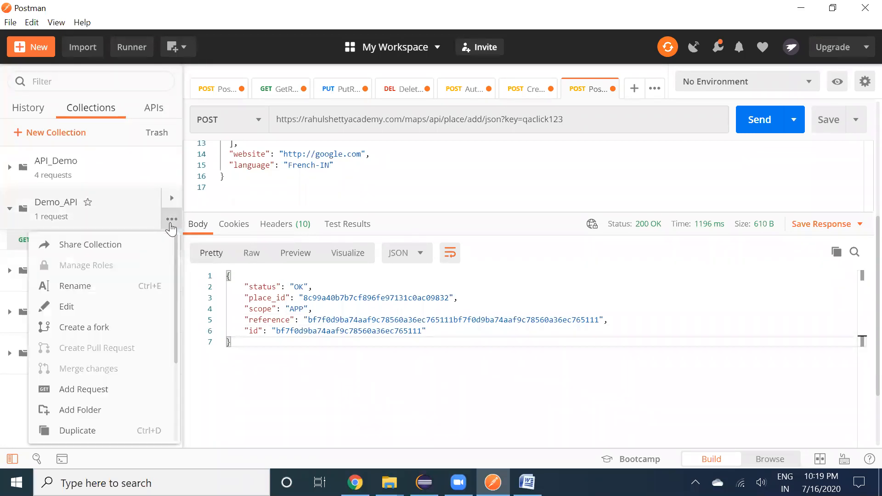
{"action": "left_click", "coordinate": [100, 392]}
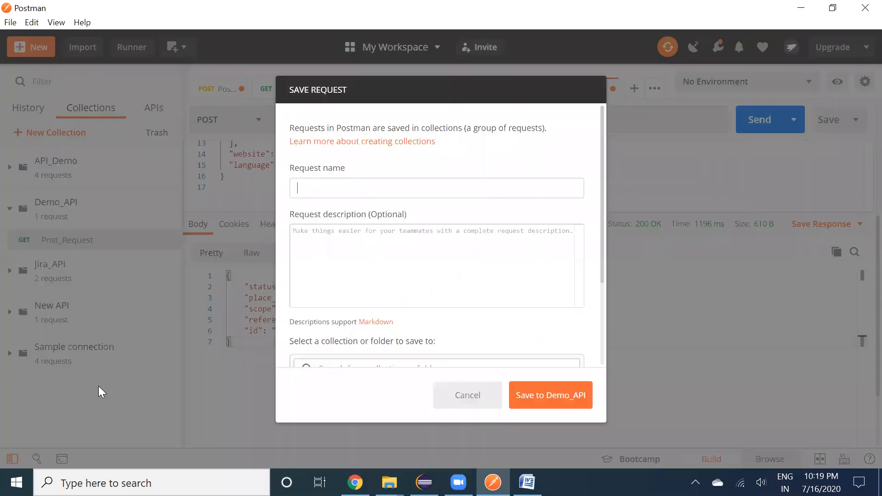
{"action": "type", "text": "Get_Request"}
{"action": "left_click", "coordinate": [537, 399]}
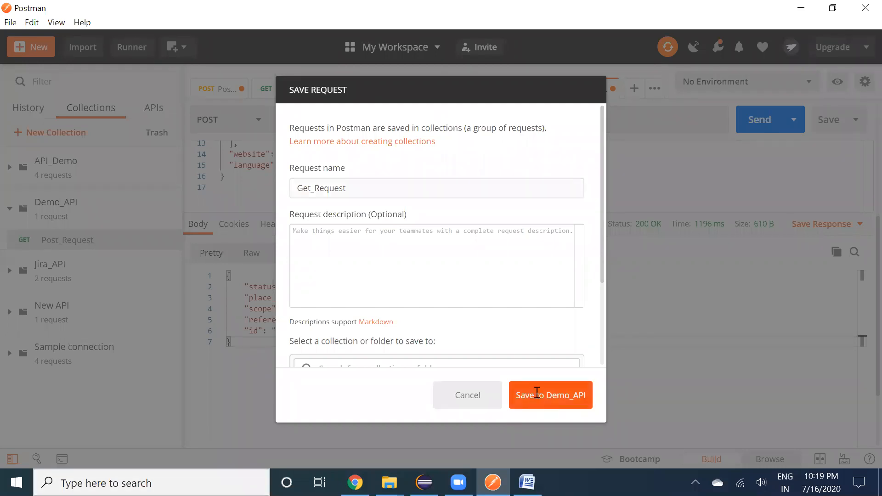
{"action": "left_click", "coordinate": [92, 261]}
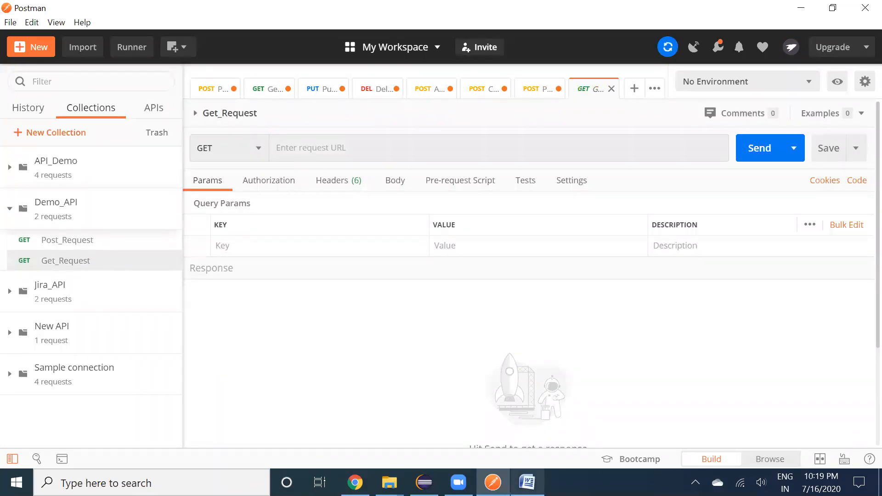
Bring the Word API notes forward and scroll through them, zooming out to survey the pages
{"action": "left_click", "coordinate": [528, 482]}
{"action": "left_click", "coordinate": [478, 339]}
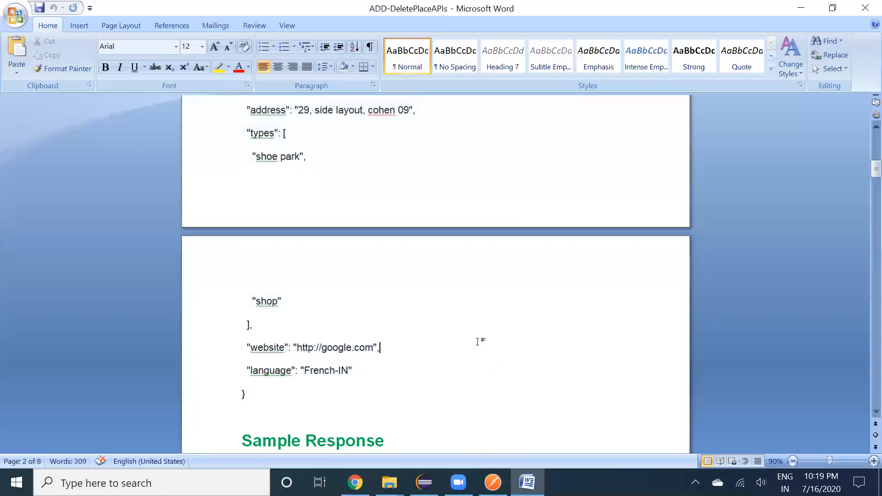
{"action": "scroll", "coordinate": [478, 343], "scroll_direction": "down", "scroll_amount": 2}
{"action": "scroll", "coordinate": [479, 343], "scroll_direction": "down", "scroll_amount": 3}
{"action": "scroll", "coordinate": [479, 342], "scroll_direction": "down", "scroll_amount": 15}
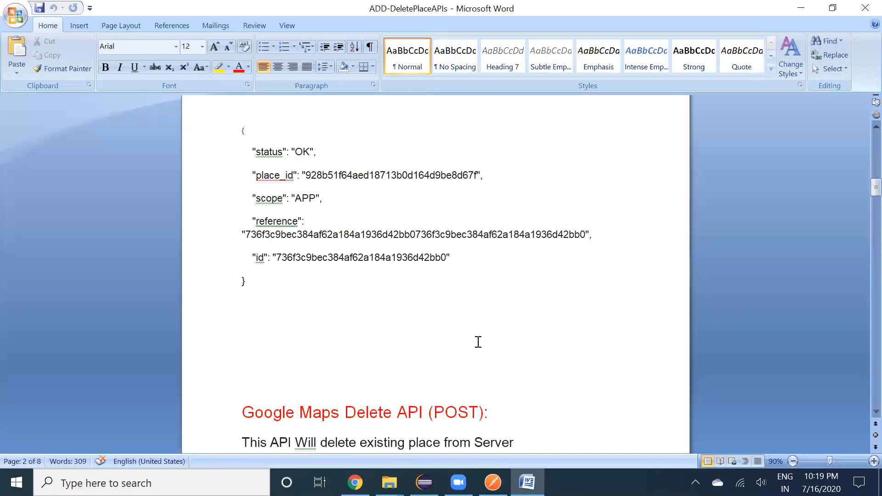
{"action": "scroll", "coordinate": [478, 342], "scroll_direction": "down", "scroll_amount": 8}
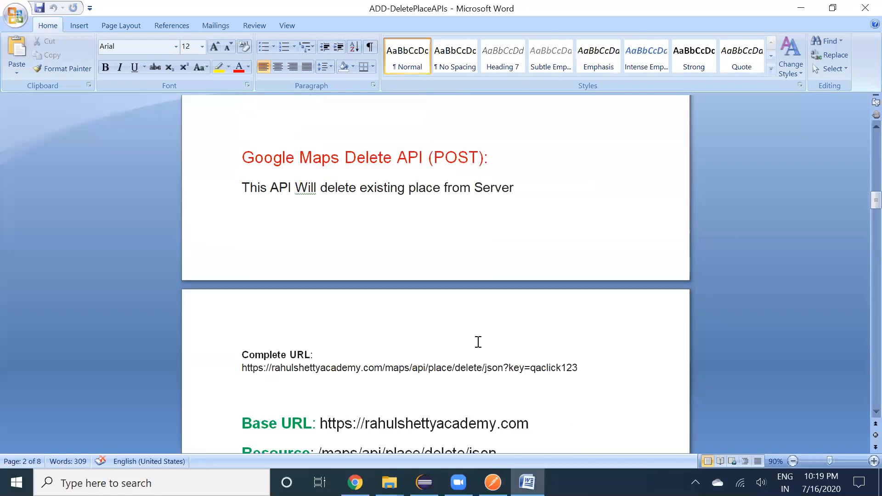
{"action": "scroll", "coordinate": [478, 343], "scroll_direction": "down", "scroll_amount": 20}
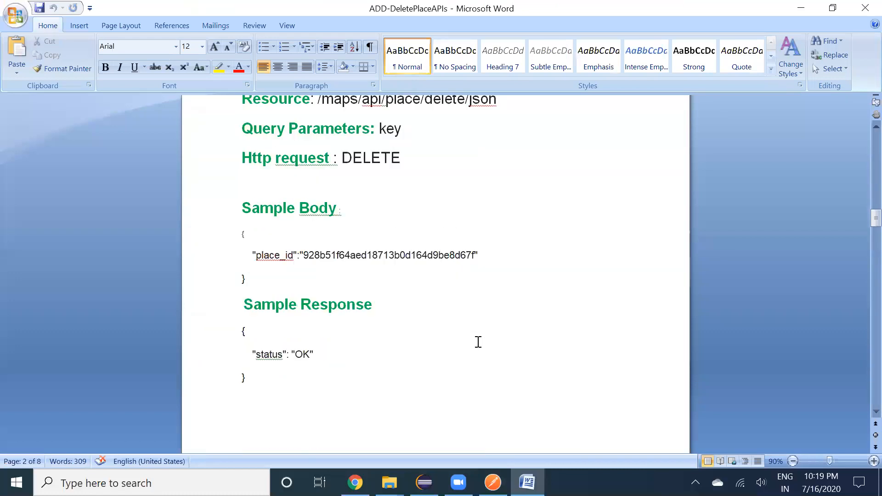
{"action": "scroll", "coordinate": [478, 343], "scroll_direction": "down", "scroll_amount": 5}
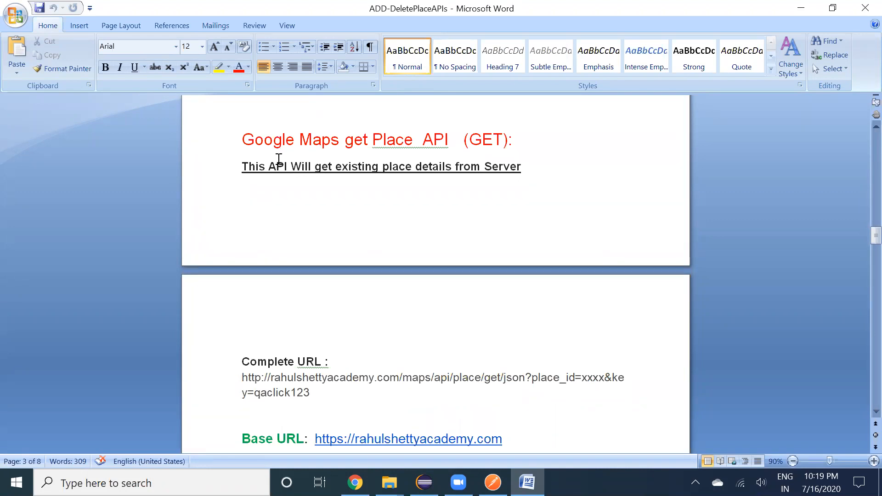
{"action": "scroll", "coordinate": [412, 210], "scroll_direction": "up", "scroll_amount": 15}
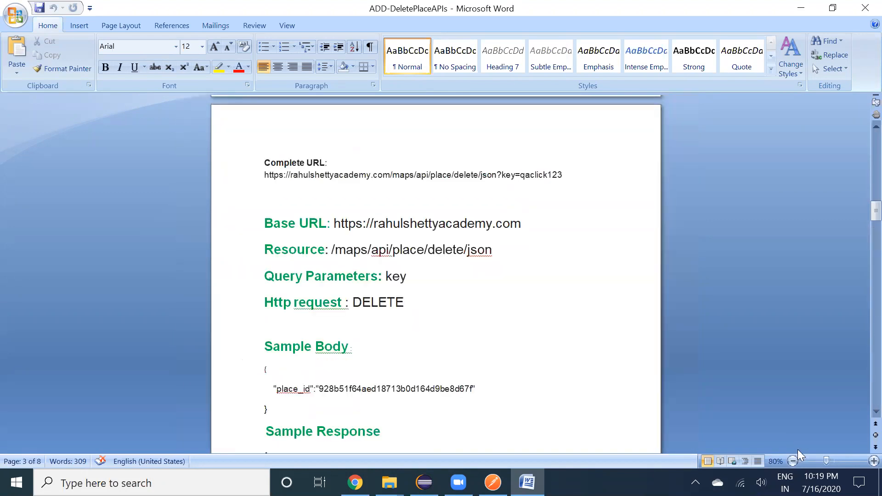
{"action": "left_click", "coordinate": [793, 461]}
{"action": "left_click", "coordinate": [793, 461]}
{"action": "left_click", "coordinate": [793, 461]}
{"action": "left_click", "coordinate": [793, 461]}
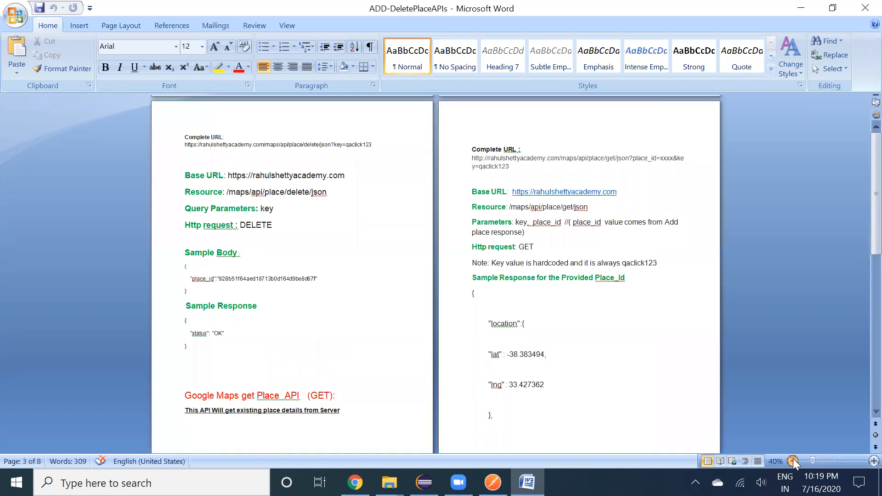
{"action": "left_click", "coordinate": [793, 461]}
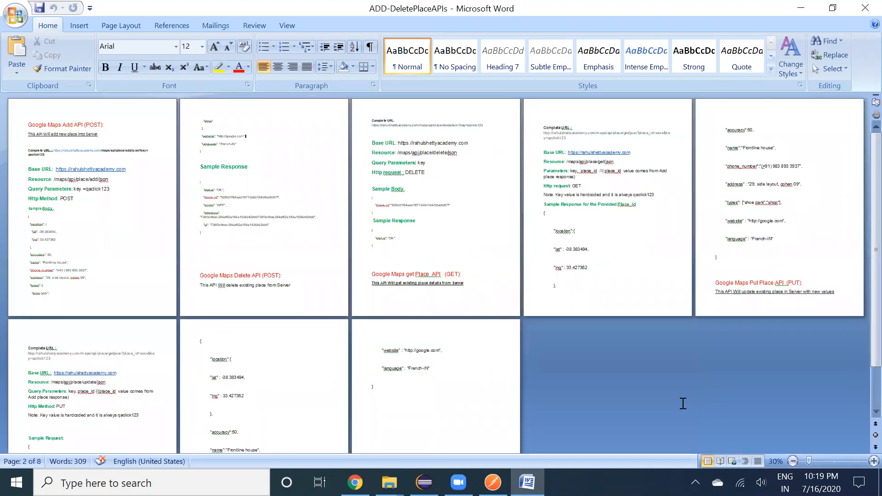
{"action": "left_click", "coordinate": [835, 461]}
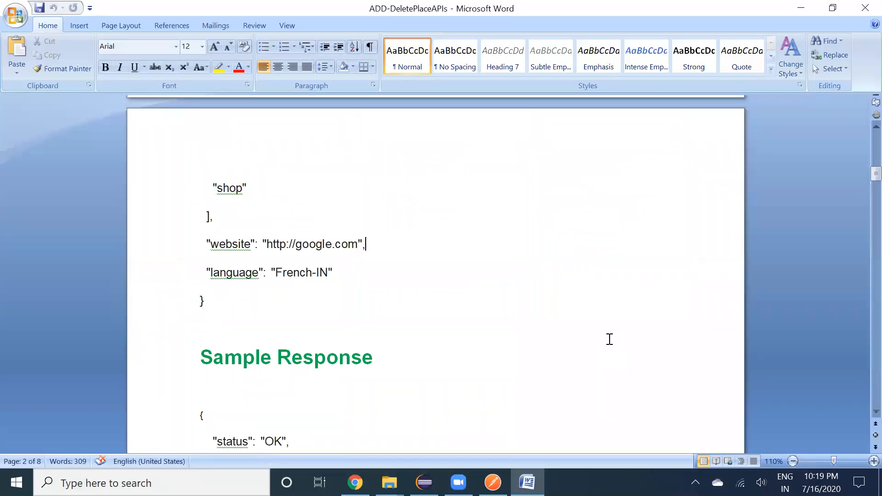
Set the Word zoom to 90% and scroll to the Get Place API URL details
{"action": "scroll", "coordinate": [610, 340], "scroll_direction": "up", "scroll_amount": 3}
{"action": "scroll", "coordinate": [610, 339], "scroll_direction": "up", "scroll_amount": 10}
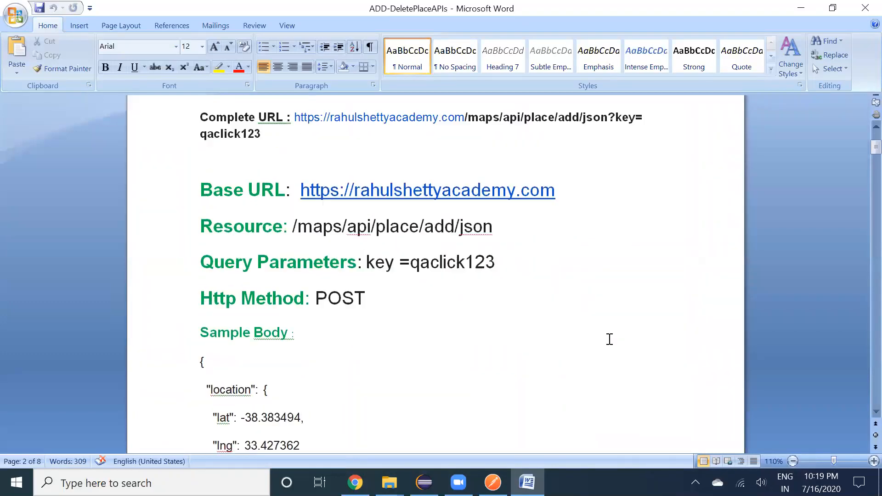
{"action": "left_click", "coordinate": [796, 463]}
{"action": "left_click", "coordinate": [793, 461]}
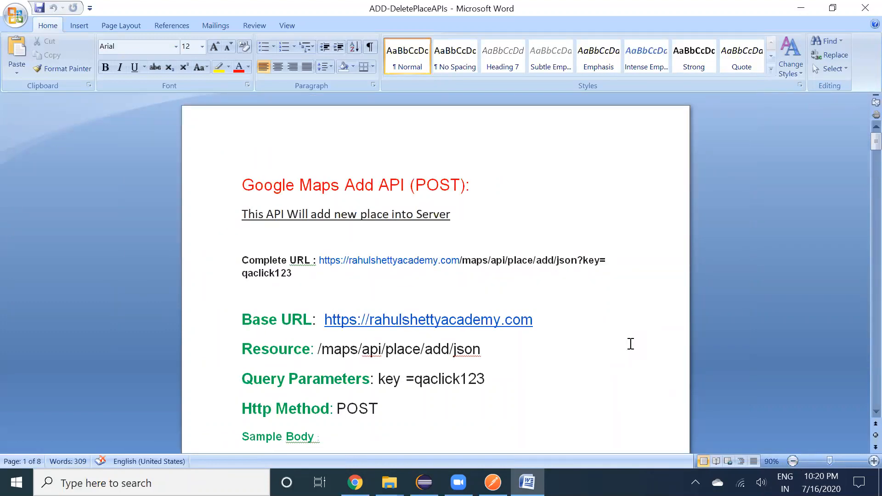
{"action": "scroll", "coordinate": [632, 344], "scroll_direction": "down", "scroll_amount": 20}
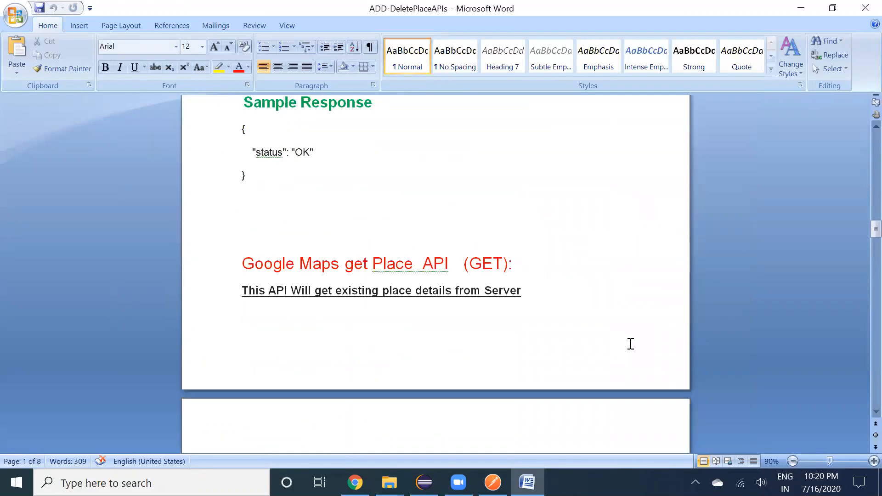
{"action": "scroll", "coordinate": [631, 344], "scroll_direction": "down", "scroll_amount": 18}
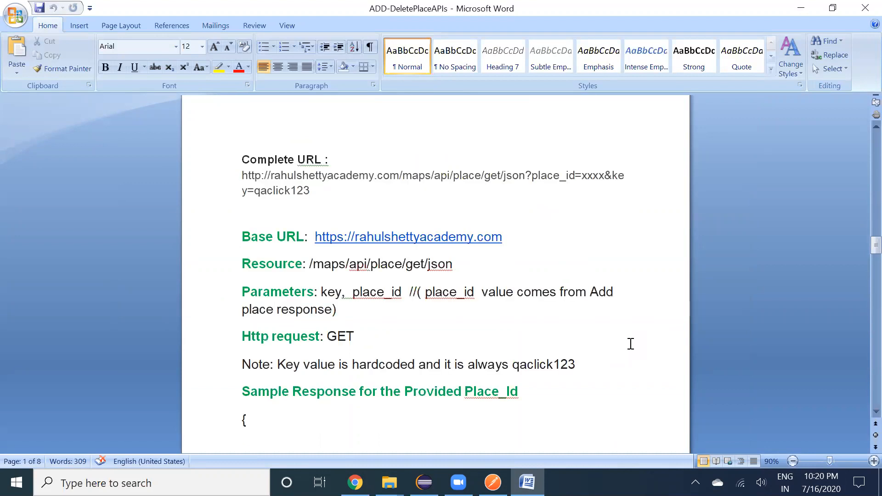
{"action": "scroll", "coordinate": [632, 344], "scroll_direction": "up", "scroll_amount": 10}
{"action": "scroll", "coordinate": [630, 345], "scroll_direction": "down", "scroll_amount": 4}
{"action": "scroll", "coordinate": [609, 325], "scroll_direction": "down", "scroll_amount": 3}
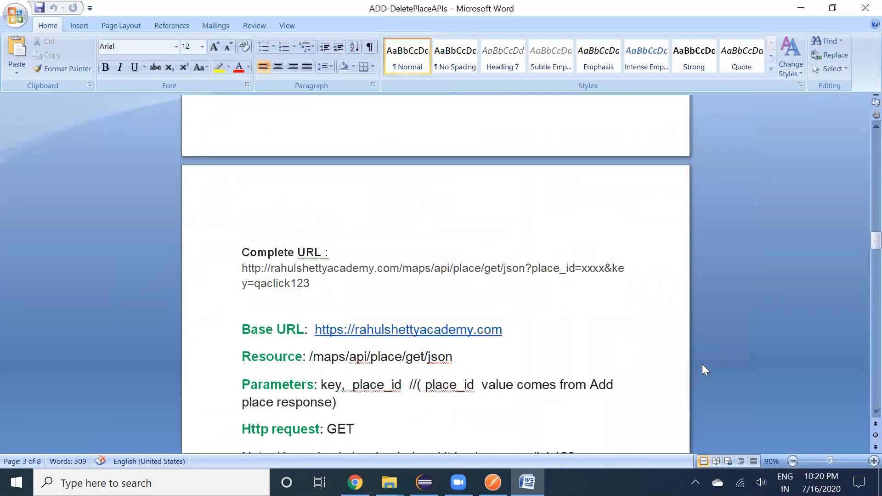
{"action": "scroll", "coordinate": [704, 367], "scroll_direction": "down", "scroll_amount": 4}
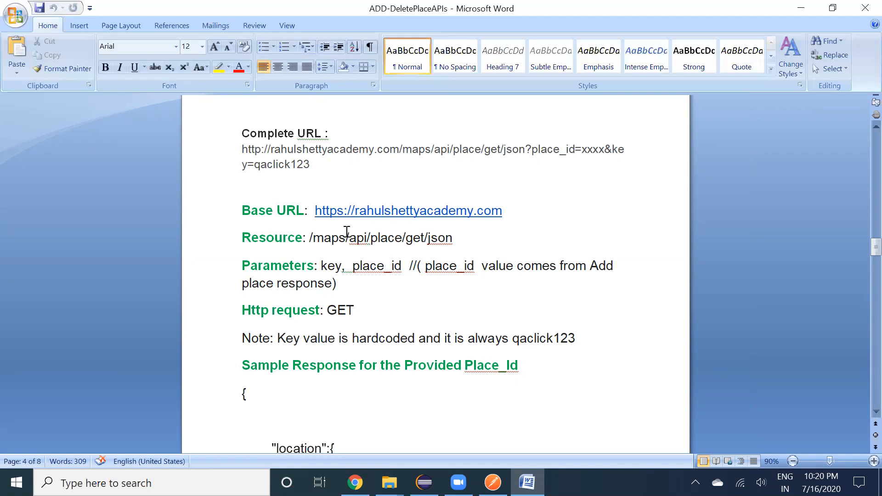
{"action": "left_click_drag", "start_coordinate": [317, 210], "coordinate": [396, 214]}
{"action": "key", "text": "ctrl+c"}
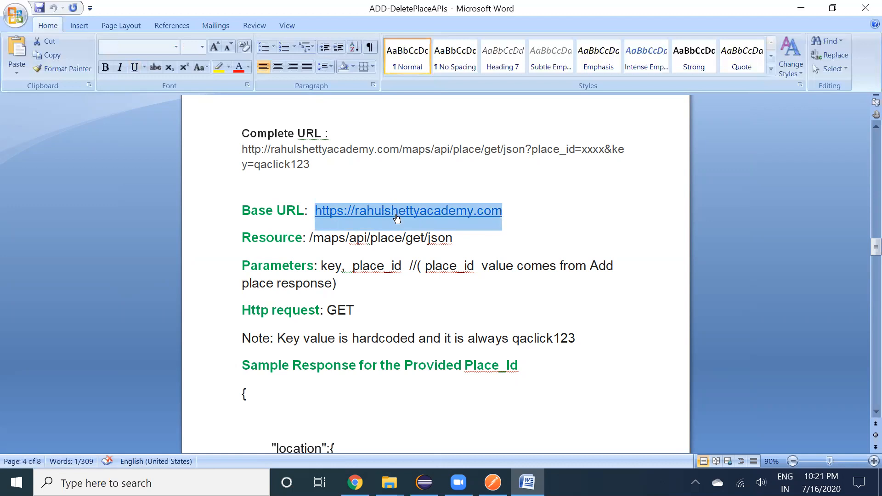
{"action": "key", "text": "alt+Tab"}
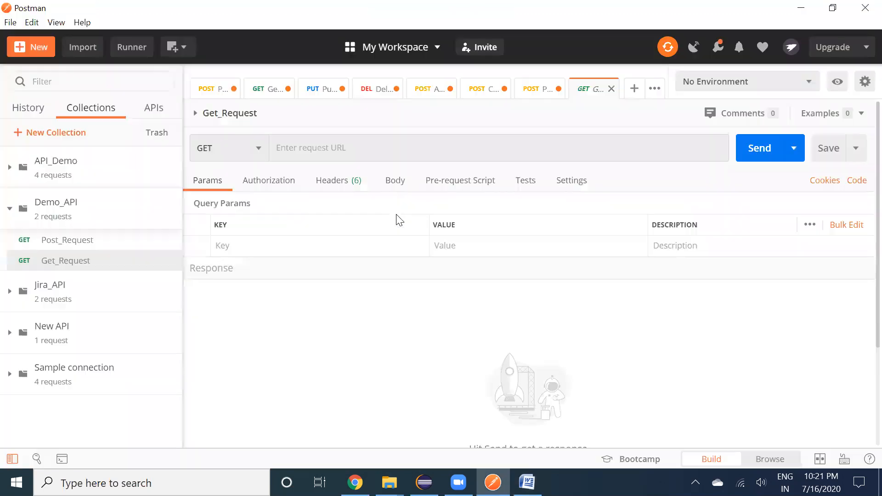
{"action": "left_click", "coordinate": [360, 148]}
{"action": "key", "text": "ctrl+v"}
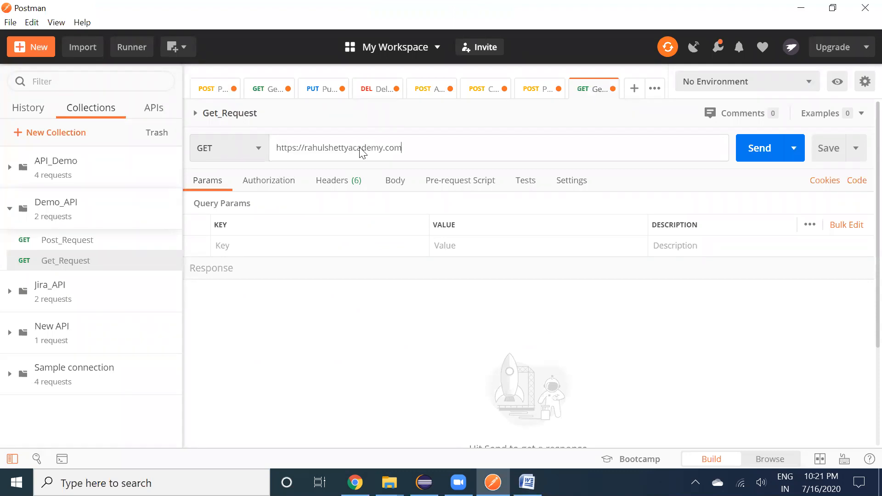
Append the resource path /maps/api/place/get/json to the Get_Request URL
{"action": "key", "text": "alt+Tab"}
{"action": "key", "text": "Down"}
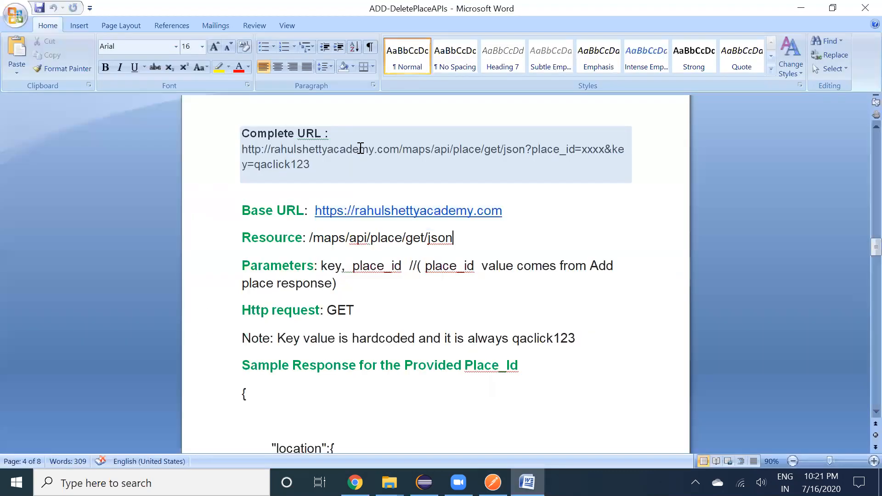
{"action": "key", "text": "shift+Left"}
{"action": "key", "text": "shift+Left"}
{"action": "key", "text": "shift+Left"}
{"action": "key", "text": "shift+Left"}
{"action": "key", "text": "shift+Left"}
{"action": "key", "text": "shift+Left"}
{"action": "key", "text": "shift+Left"}
{"action": "key", "text": "shift+Left"}
{"action": "key", "text": "shift+Left"}
{"action": "key", "text": "shift+Left"}
{"action": "key", "text": "shift+Left"}
{"action": "key", "text": "shift+Left"}
{"action": "key", "text": "shift+Left"}
{"action": "key", "text": "shift+Left"}
{"action": "key", "text": "shift+Left"}
{"action": "key", "text": "shift+Left"}
{"action": "key", "text": "shift+Left"}
{"action": "key", "text": "shift+Left"}
{"action": "key", "text": "shift+Left"}
{"action": "key", "text": "shift+Left"}
{"action": "key", "text": "shift+Right"}
{"action": "key", "text": "shift+Right"}
{"action": "key", "text": "shift+Right"}
{"action": "key", "text": "shift+Right"}
{"action": "key", "text": "shift+Right"}
{"action": "key", "text": "shift+Right"}
{"action": "key", "text": "shift+Right"}
{"action": "key", "text": "shift+Right"}
{"action": "key", "text": "shift+Right"}
{"action": "key", "text": "ctrl+c"}
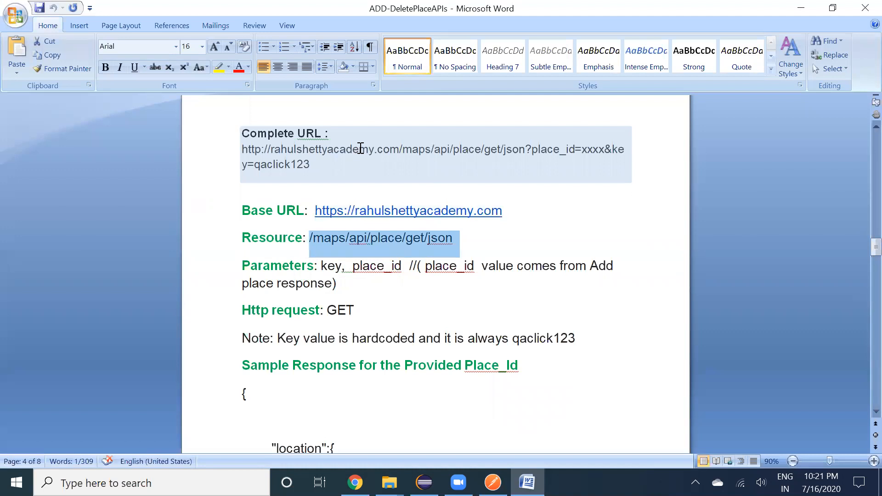
{"action": "key", "text": "alt+Tab"}
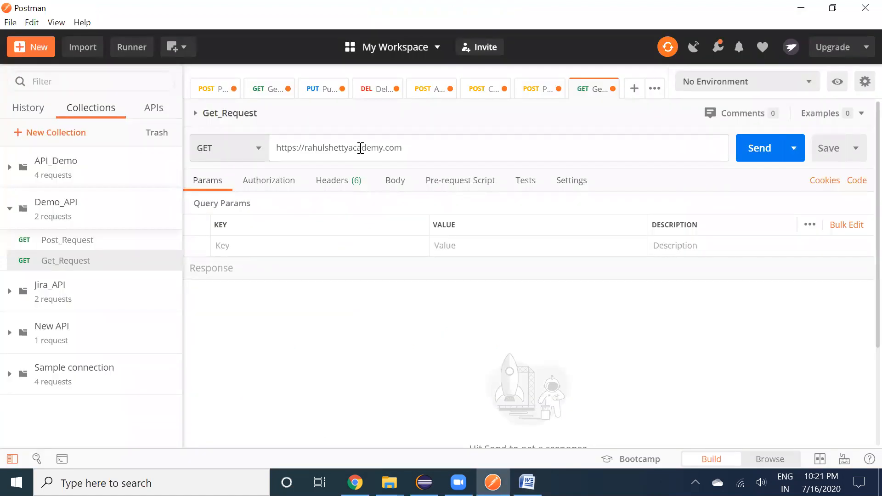
{"action": "key", "text": "ctrl+v"}
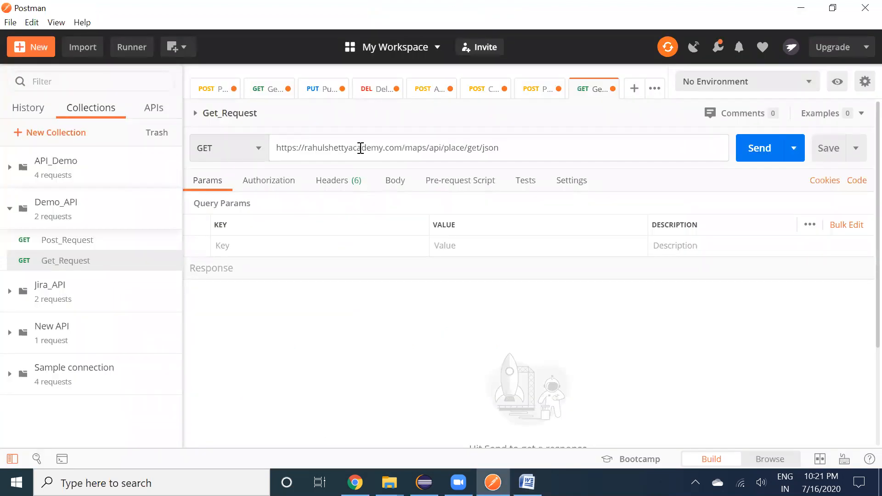
{"action": "key", "text": "alt+Tab"}
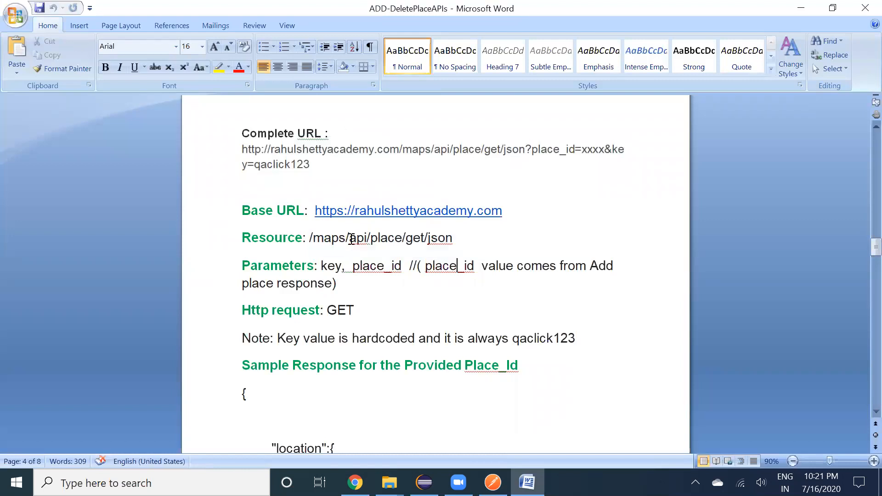
Copy the parameter name 'key' from the Word notes
{"action": "left_click", "coordinate": [329, 266]}
{"action": "double_click", "coordinate": [331, 266]}
{"action": "key", "text": "ctrl+c"}
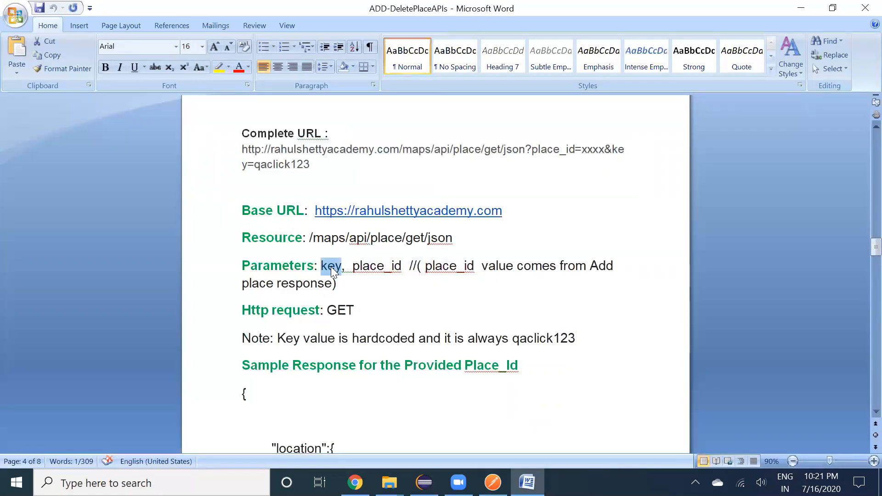
{"action": "key", "text": "alt+Tab"}
{"action": "left_click", "coordinate": [268, 243]}
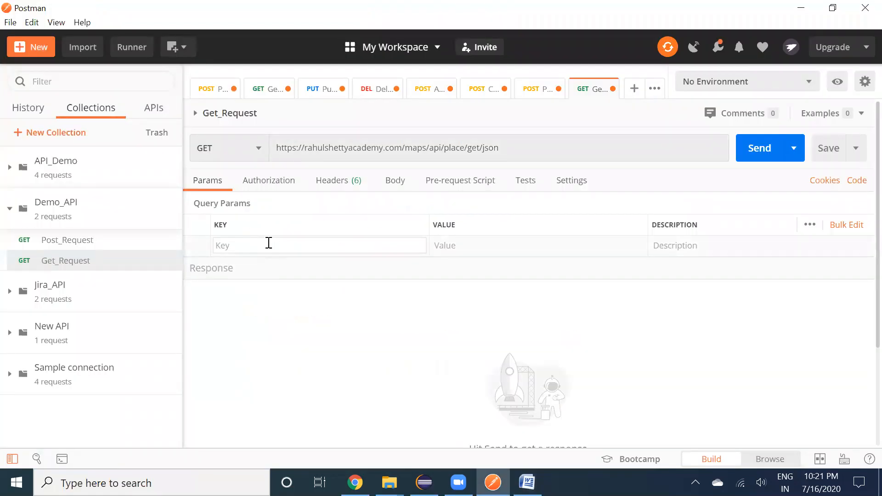
{"action": "key", "text": "ctrl+v"}
{"action": "key", "text": "Tab"}
{"action": "type", "text": "q"}
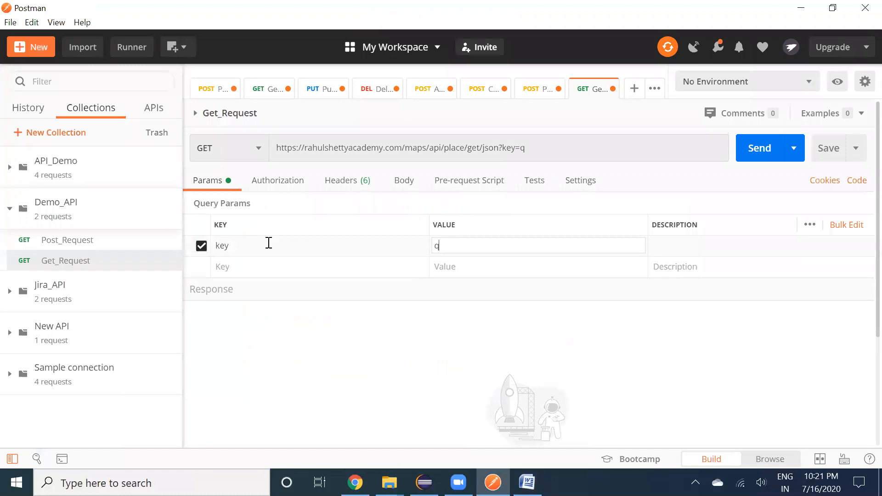
{"action": "type", "text": "aclick123"}
{"action": "key", "text": "Tab"}
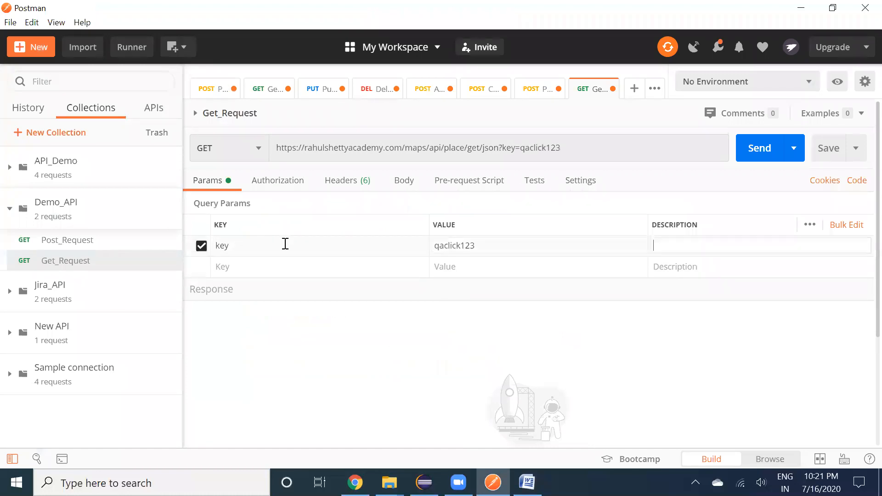
Add a second query parameter named place_id, copied from the Word notes
{"action": "key", "text": "alt+Tab"}
{"action": "left_click_drag", "start_coordinate": [355, 266], "coordinate": [401, 269]}
{"action": "key", "text": "ctrl+c"}
{"action": "key", "text": "alt+Tab"}
{"action": "left_click", "coordinate": [251, 267]}
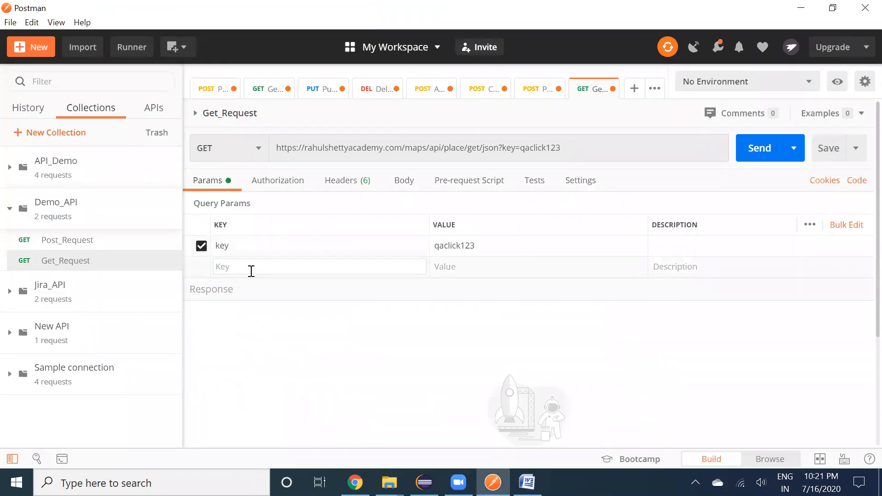
{"action": "key", "text": "ctrl+v"}
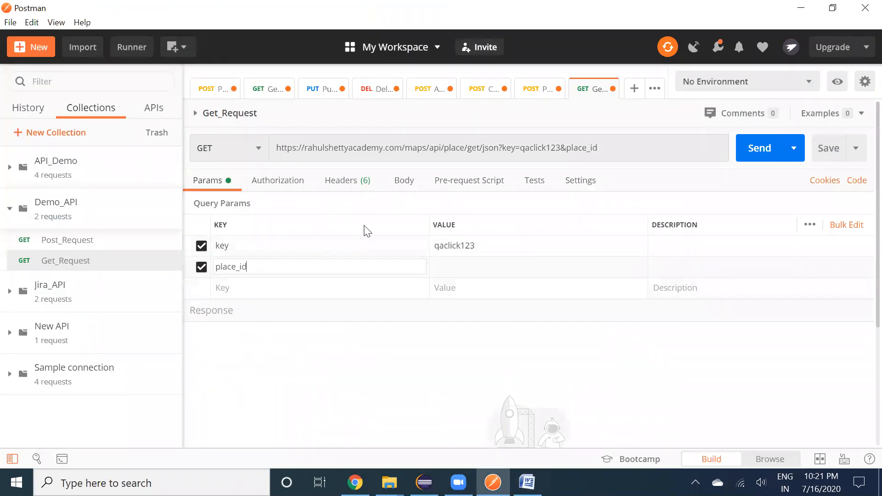
Set place_id's value to the ID returned in the POST response
{"action": "left_click", "coordinate": [527, 87]}
{"action": "double_click", "coordinate": [351, 298]}
{"action": "key", "text": "ctrl+c"}
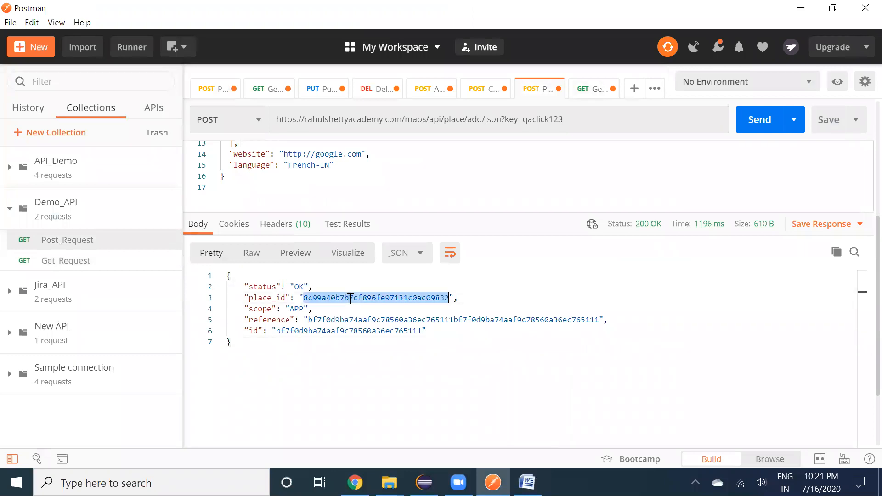
{"action": "left_click", "coordinate": [591, 90]}
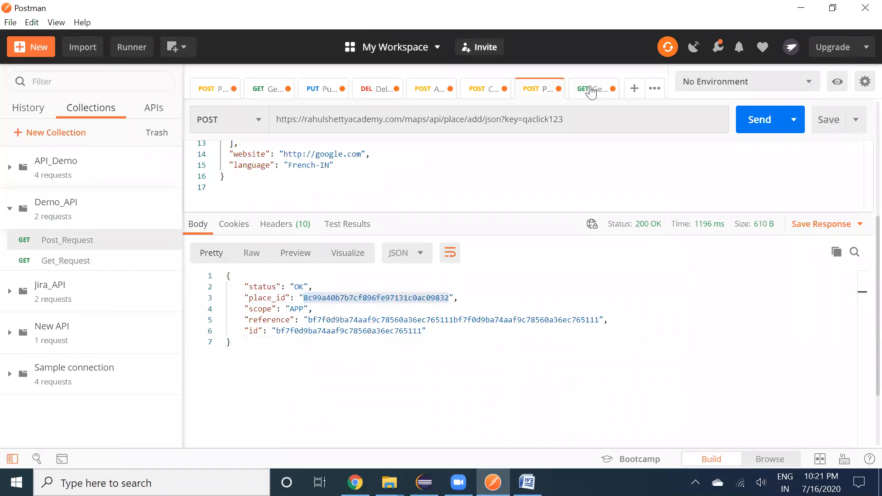
{"action": "left_click", "coordinate": [448, 266]}
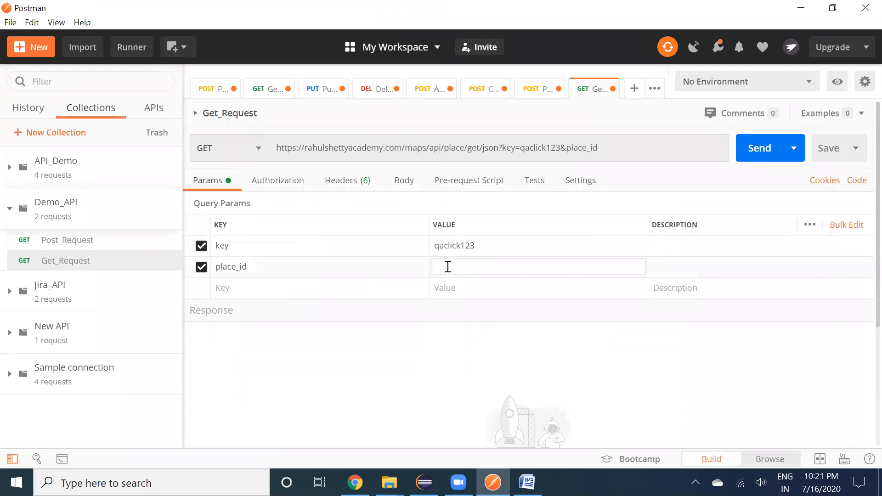
{"action": "key", "text": "ctrl+v"}
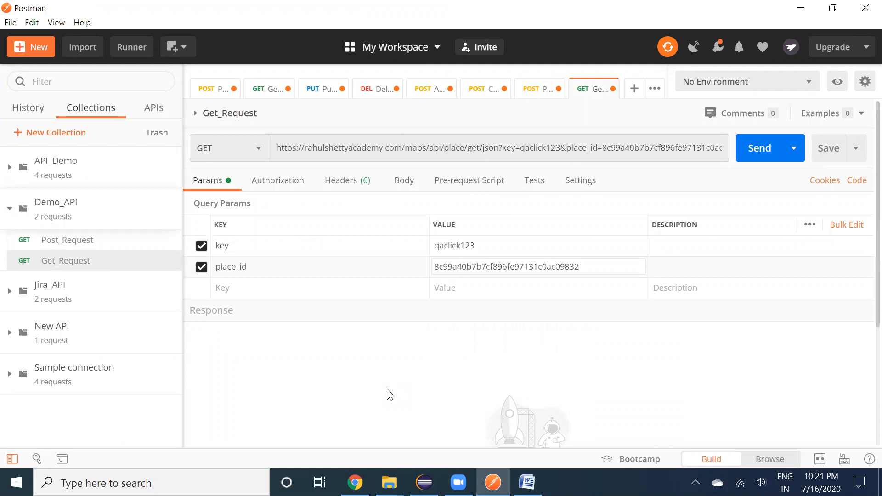
{"action": "scroll", "coordinate": [390, 395], "scroll_direction": "down", "scroll_amount": 3}
{"action": "scroll", "coordinate": [389, 394], "scroll_direction": "up", "scroll_amount": 3}
{"action": "left_click", "coordinate": [577, 434]}
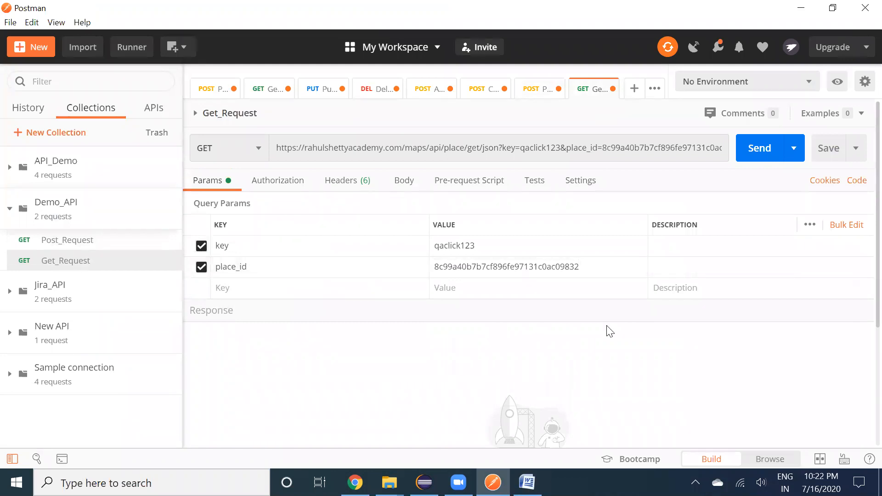
Send Get_Request and review the returned 200 OK JSON body
{"action": "left_click", "coordinate": [749, 159]}
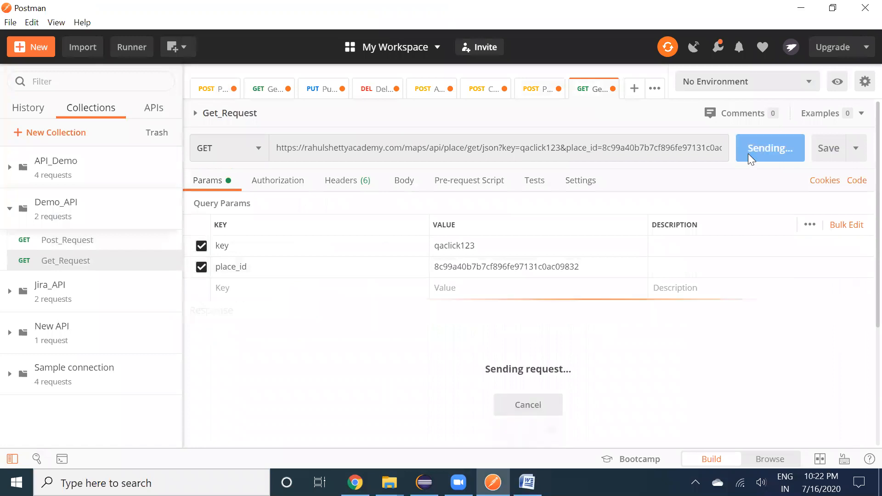
{"action": "scroll", "coordinate": [639, 292], "scroll_direction": "down", "scroll_amount": 3}
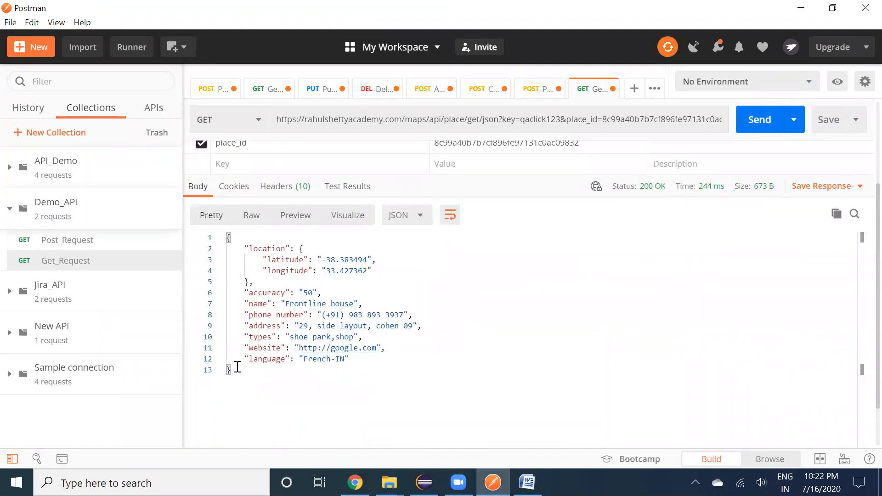
{"action": "left_click_drag", "start_coordinate": [233, 375], "coordinate": [224, 250]}
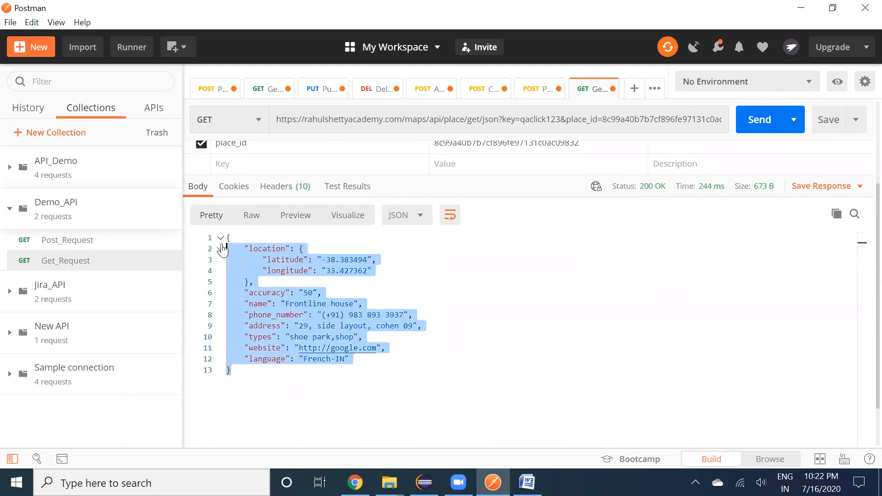
{"action": "left_click", "coordinate": [276, 401]}
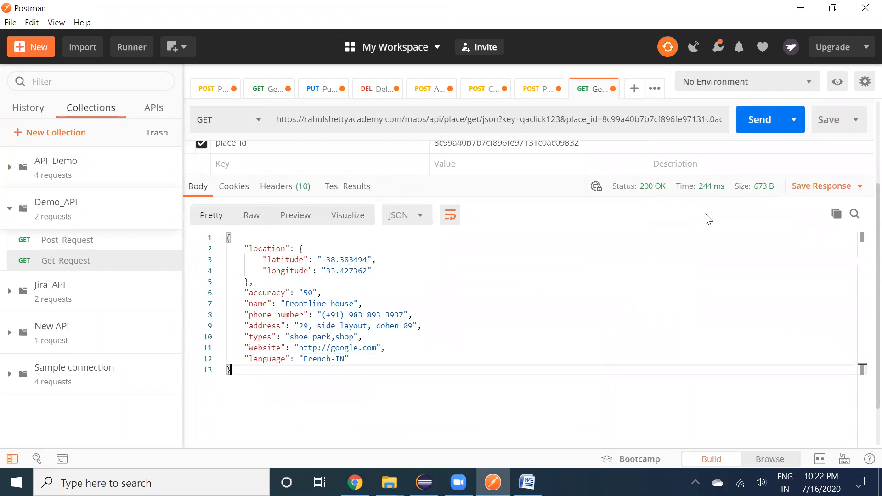
Compare the response's Frontline house details against the POST request body
{"action": "left_click", "coordinate": [535, 91]}
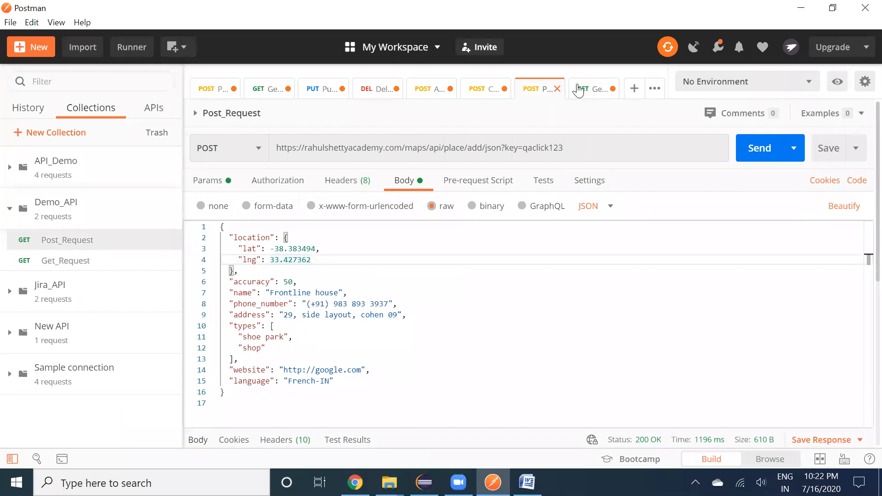
{"action": "left_click", "coordinate": [579, 91]}
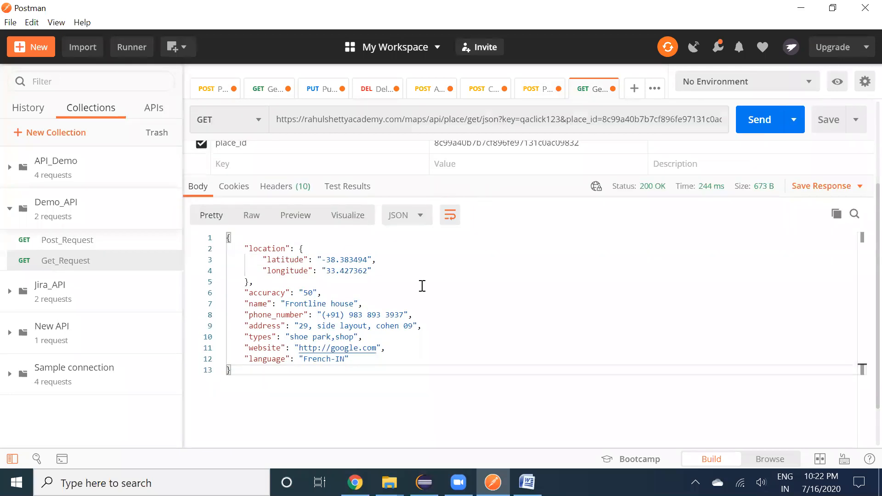
{"action": "left_click_drag", "start_coordinate": [285, 303], "coordinate": [355, 304]}
{"action": "left_click", "coordinate": [346, 304]}
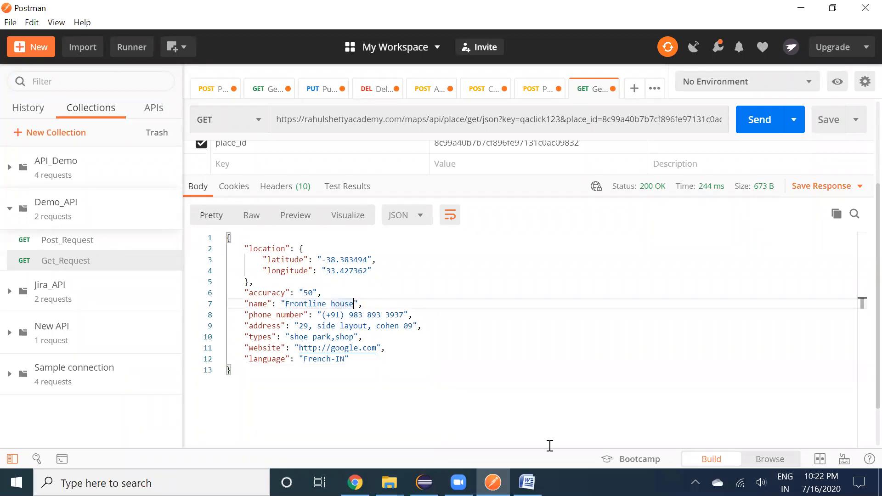
{"action": "left_click", "coordinate": [460, 396]}
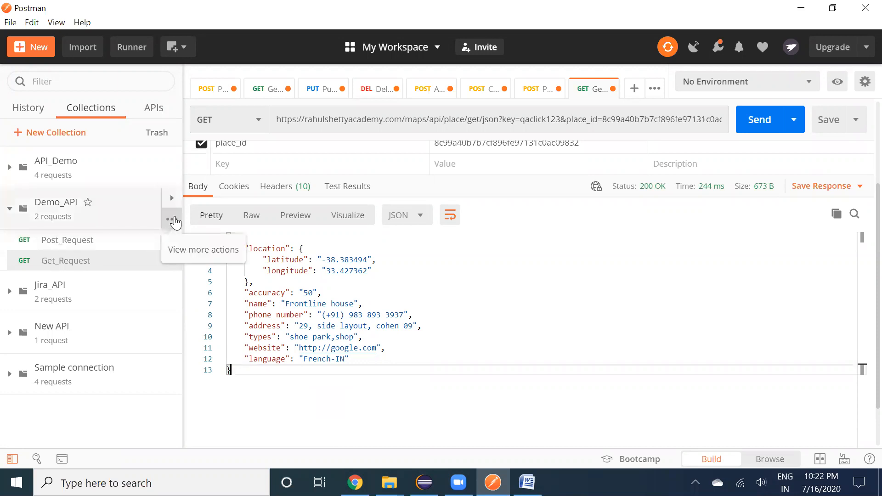
Add a new request named Put_Request to the Demo_API collection
{"action": "left_click", "coordinate": [174, 220]}
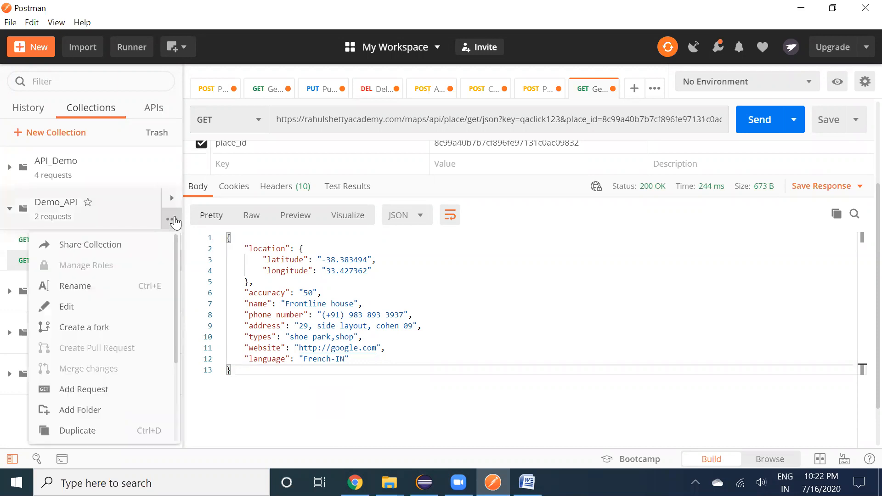
{"action": "left_click", "coordinate": [87, 396]}
{"action": "type", "text": "Put_Request"}
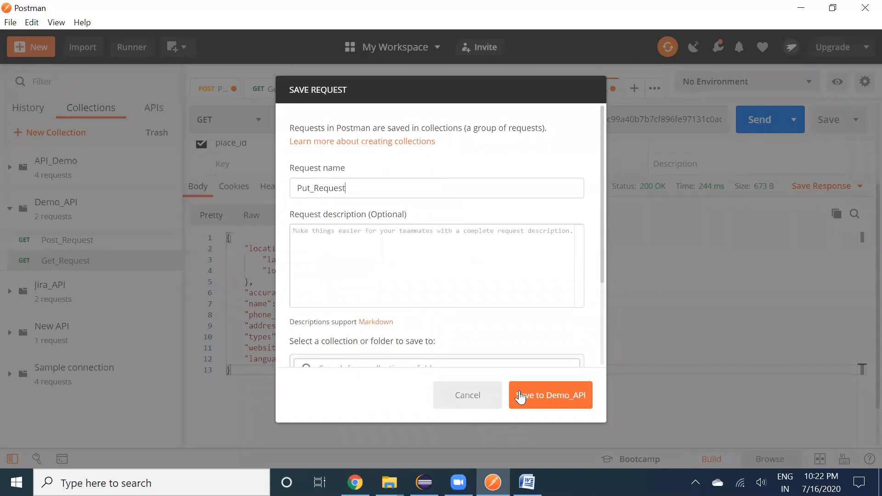
{"action": "left_click", "coordinate": [520, 396]}
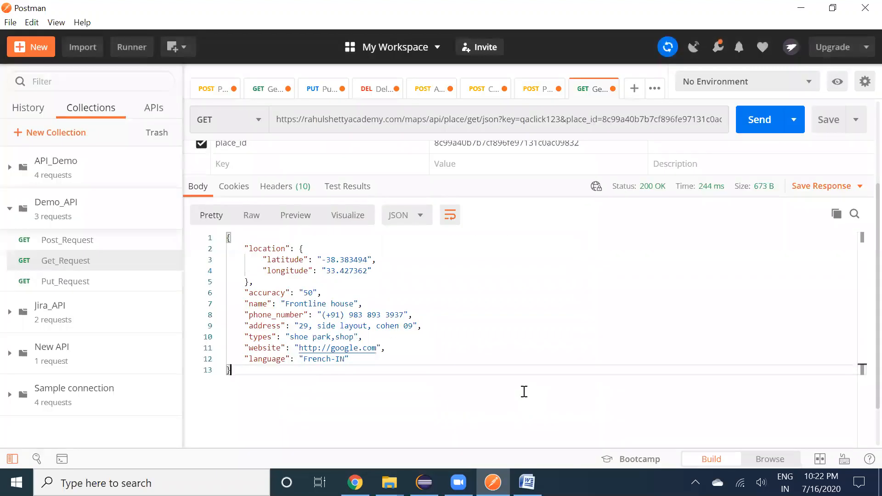
{"action": "left_click", "coordinate": [89, 286]}
Set Put_Request's method to PUT, then bring up the Word notes
{"action": "left_click", "coordinate": [250, 149]}
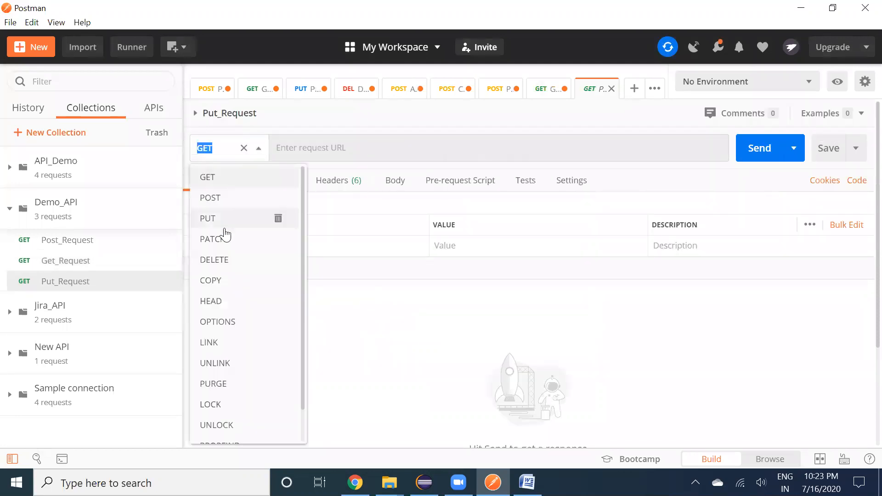
{"action": "left_click", "coordinate": [225, 236]}
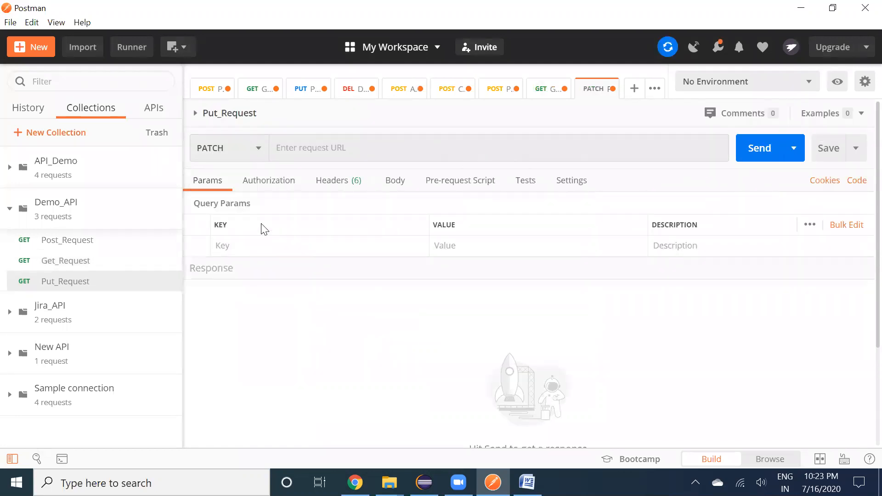
{"action": "left_click", "coordinate": [246, 145]}
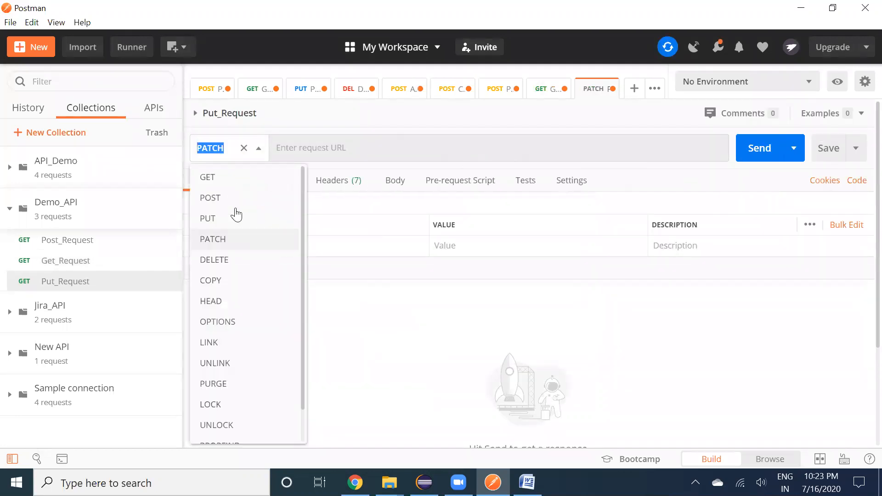
{"action": "left_click", "coordinate": [362, 146]}
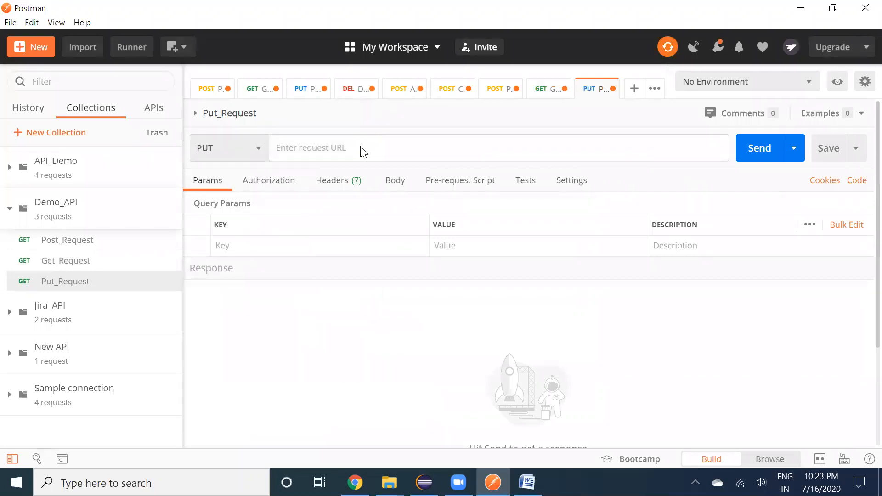
{"action": "key", "text": "alt+Tab"}
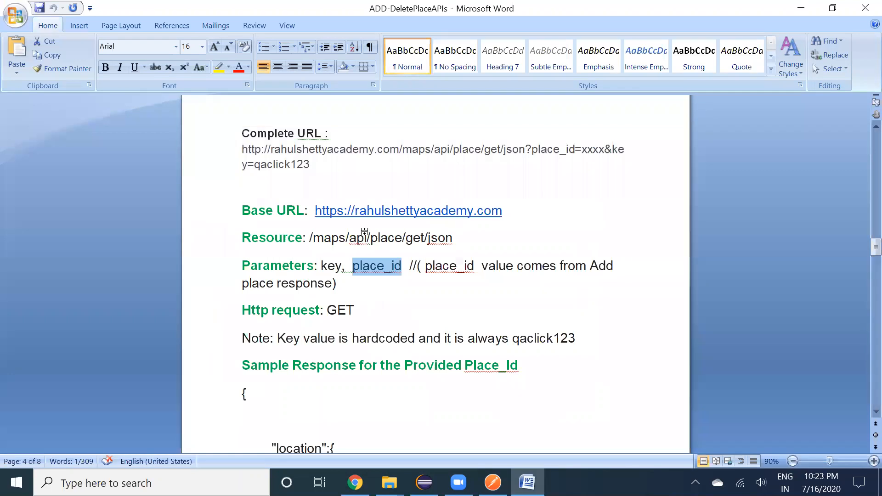
{"action": "scroll", "coordinate": [365, 232], "scroll_direction": "down", "scroll_amount": 15}
{"action": "scroll", "coordinate": [365, 232], "scroll_direction": "down", "scroll_amount": 10}
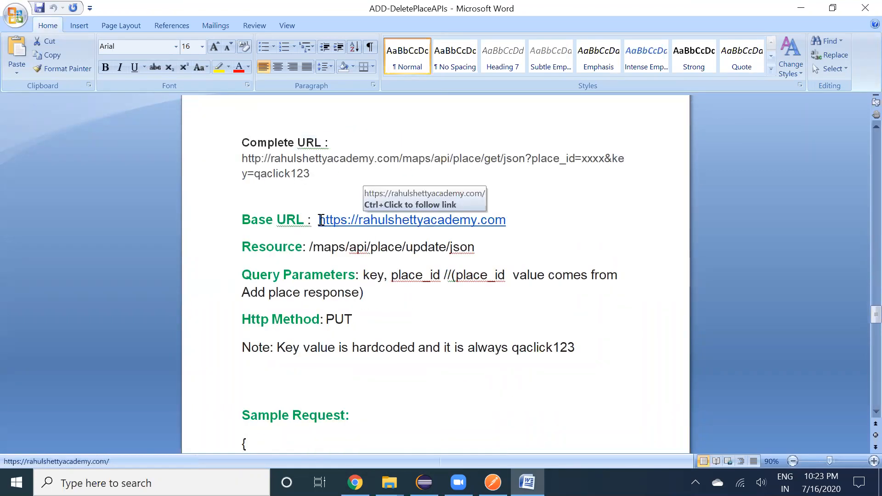
{"action": "left_click_drag", "start_coordinate": [320, 220], "coordinate": [340, 219]}
{"action": "key", "text": "shift+End"}
{"action": "key", "text": "shift+Left"}
{"action": "key", "text": "shift+Left"}
{"action": "key", "text": "ctrl+c"}
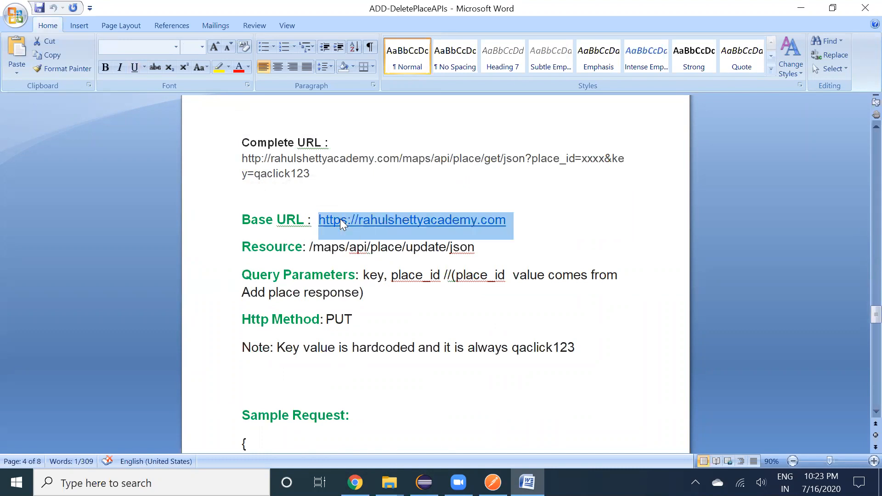
{"action": "key", "text": "alt+Tab"}
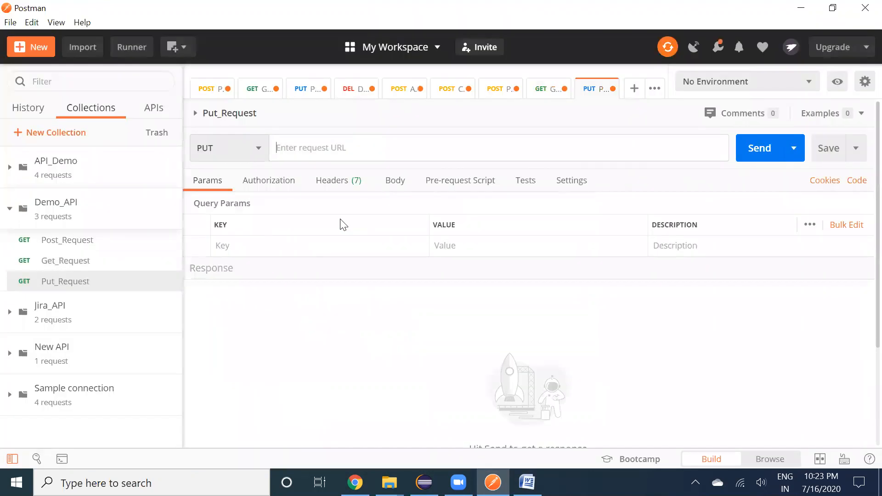
{"action": "left_click", "coordinate": [336, 153]}
{"action": "key", "text": "ctrl+v"}
Append the resource path /maps/api/place/update/json to the Put_Request URL
{"action": "key", "text": "alt+Tab"}
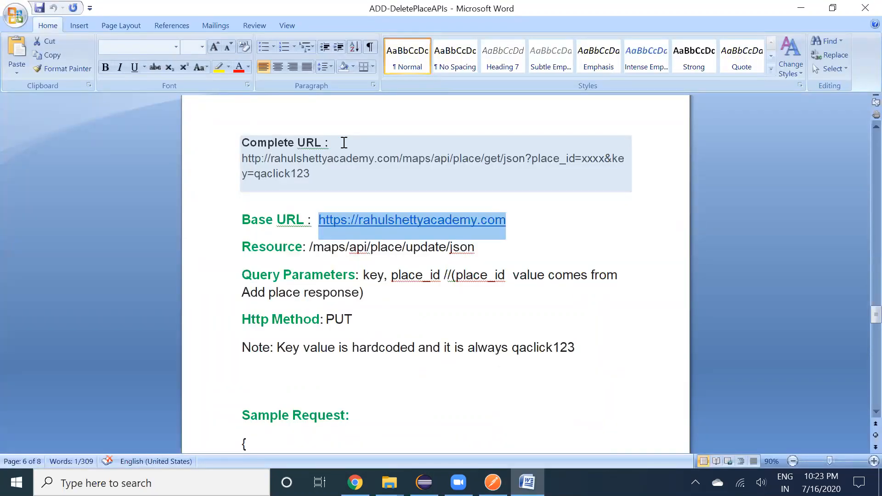
{"action": "key", "text": "Down"}
{"action": "key", "text": "shift+Home"}
{"action": "key", "text": "shift+Right"}
{"action": "key", "text": "shift+Right"}
{"action": "key", "text": "shift+Right"}
{"action": "key", "text": "shift+Right"}
{"action": "key", "text": "shift+Right"}
{"action": "key", "text": "shift+Right"}
{"action": "key", "text": "shift+Right"}
{"action": "key", "text": "shift+Right"}
{"action": "key", "text": "shift+Right"}
{"action": "key", "text": "shift+Right"}
{"action": "key", "text": "ctrl+c"}
{"action": "key", "text": "alt+Tab"}
{"action": "key", "text": "ctrl+v"}
{"action": "key", "text": "alt+Tab"}
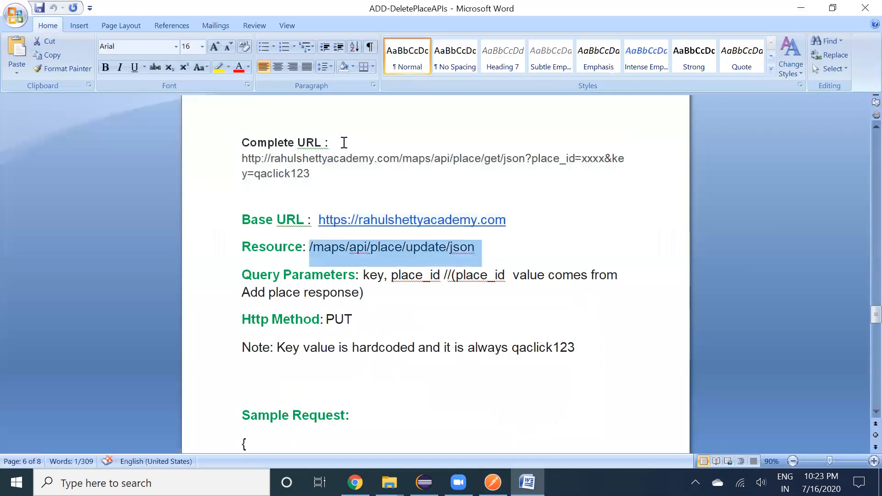
{"action": "key", "text": "Right"}
{"action": "key", "text": "alt+Tab"}
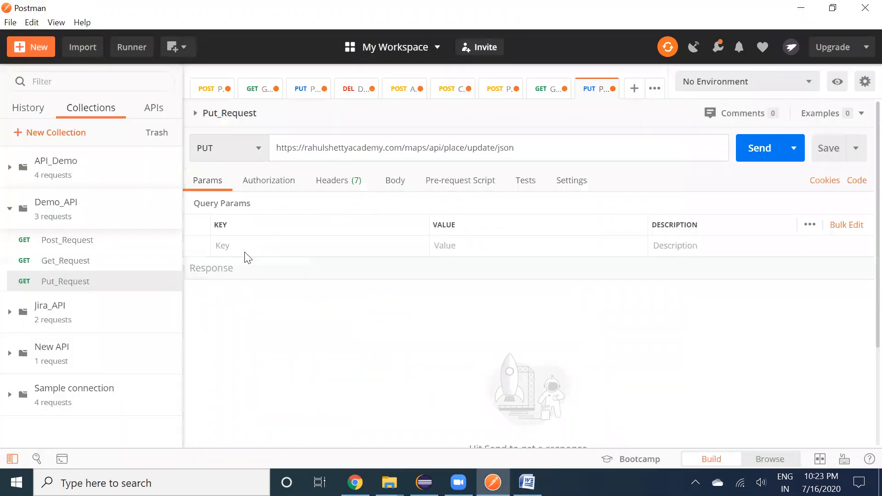
{"action": "left_click", "coordinate": [245, 252]}
{"action": "type", "text": "key"}
{"action": "key", "text": "Tab"}
{"action": "type", "text": "qaclick123"}
Add a place_id query parameter, copying its name from the Word notes
{"action": "key", "text": "Tab"}
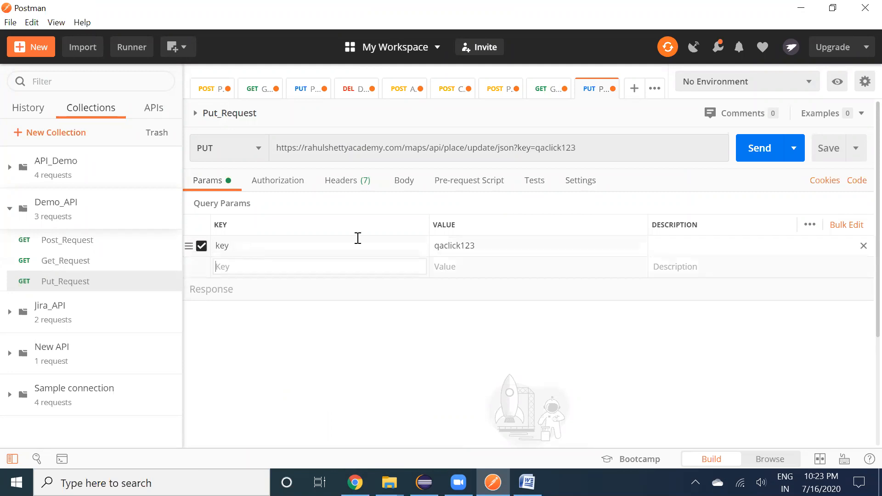
{"action": "key", "text": "alt+Tab"}
{"action": "left_click_drag", "start_coordinate": [391, 276], "coordinate": [436, 276]}
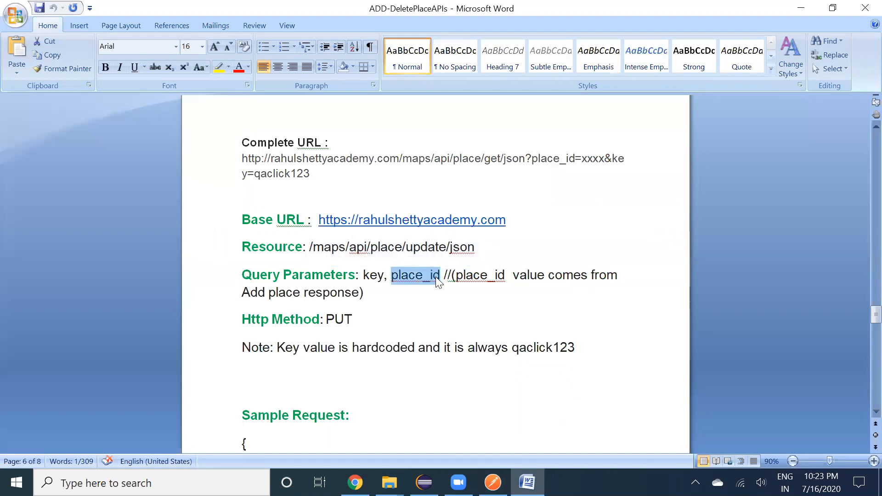
{"action": "key", "text": "alt+Tab"}
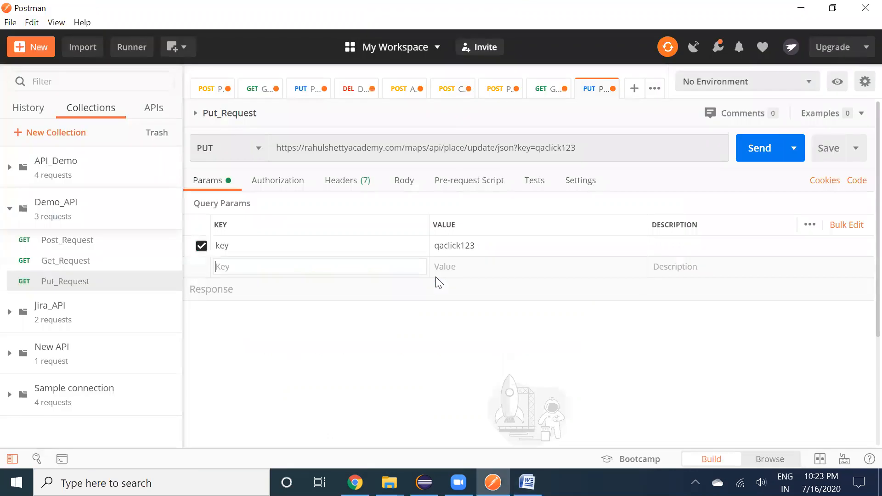
{"action": "key", "text": "ctrl+v"}
{"action": "key", "text": "Tab"}
Set place_id's value to the ID copied from the Post_Request response
{"action": "key", "text": "alt+Tab"}
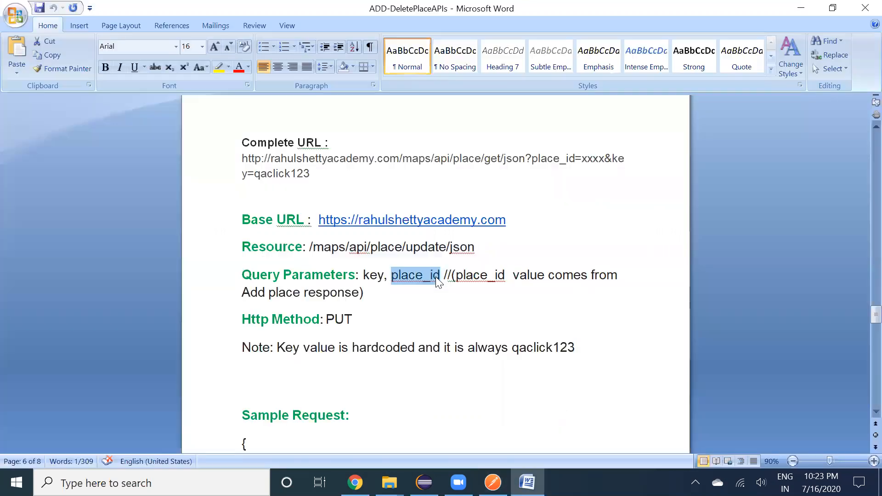
{"action": "key", "text": "alt+Tab"}
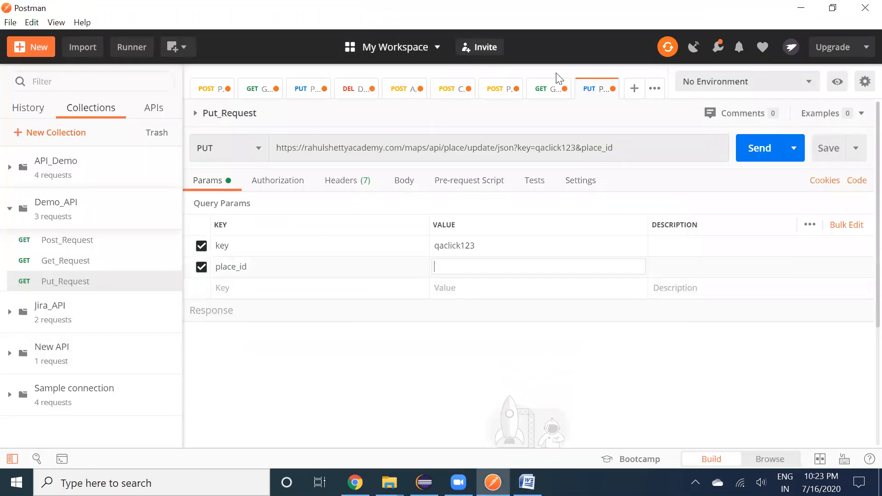
{"action": "left_click", "coordinate": [551, 92]}
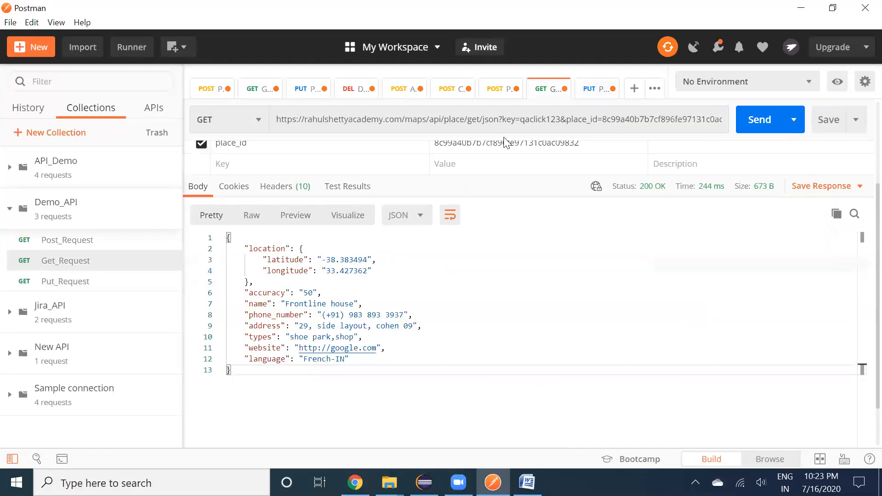
{"action": "left_click", "coordinate": [497, 89]}
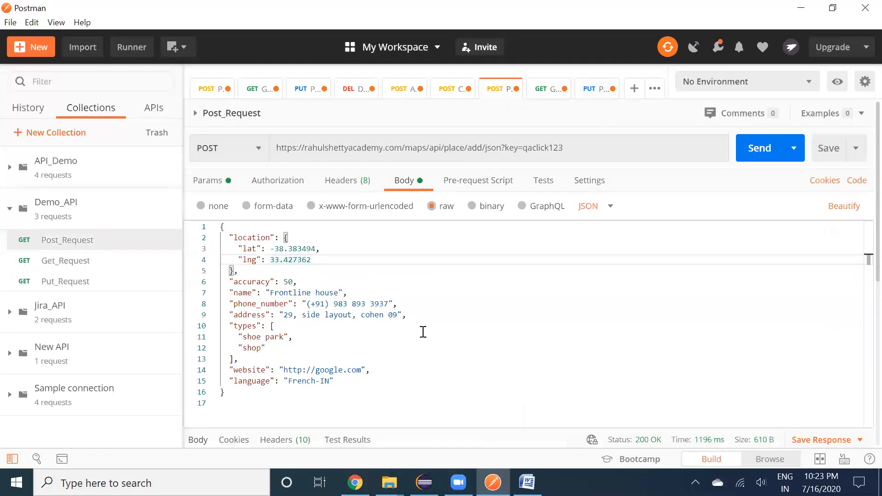
{"action": "scroll", "coordinate": [403, 327], "scroll_direction": "down", "scroll_amount": 5}
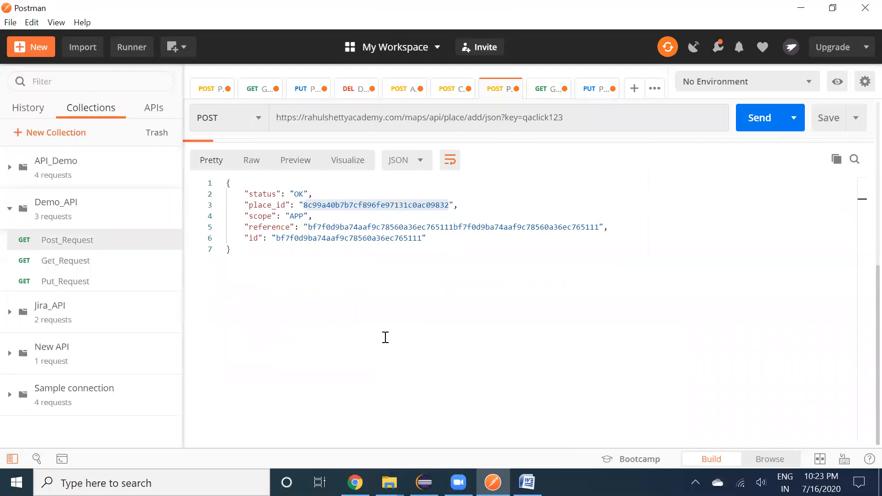
{"action": "left_click", "coordinate": [386, 337]}
{"action": "double_click", "coordinate": [363, 205]}
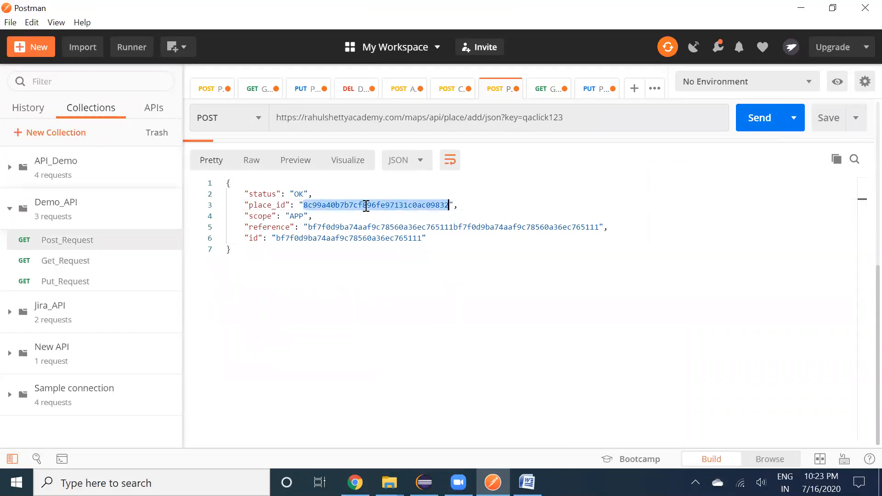
{"action": "left_click", "coordinate": [584, 95]}
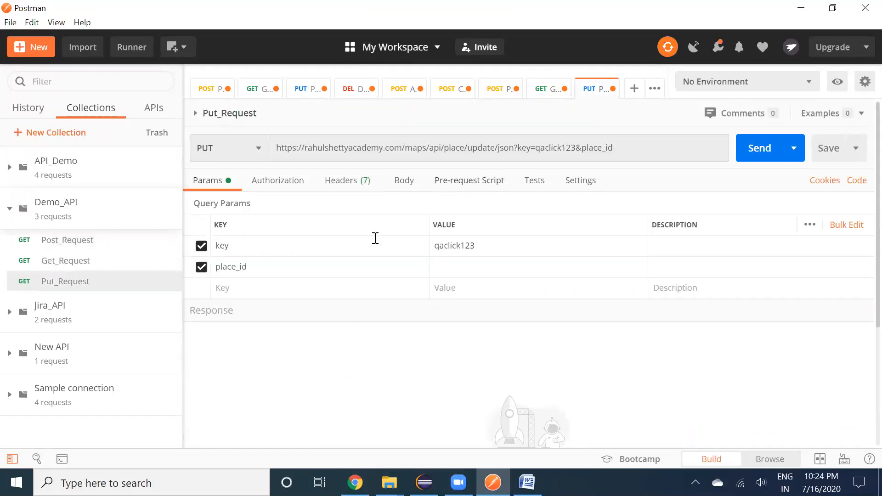
{"action": "left_click", "coordinate": [465, 264]}
{"action": "key", "text": "ctrl+v"}
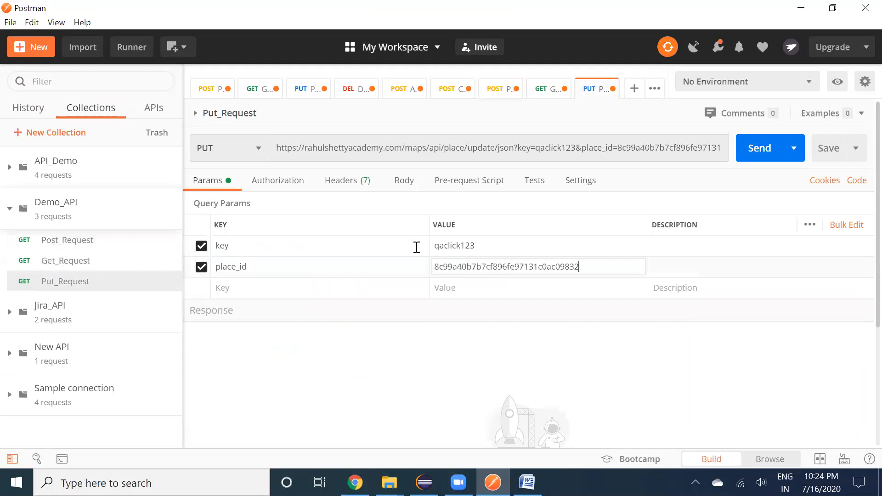
{"action": "left_click", "coordinate": [407, 192]}
Set the Put_Request body type to raw JSON
{"action": "left_click", "coordinate": [432, 206]}
{"action": "left_click", "coordinate": [601, 207]}
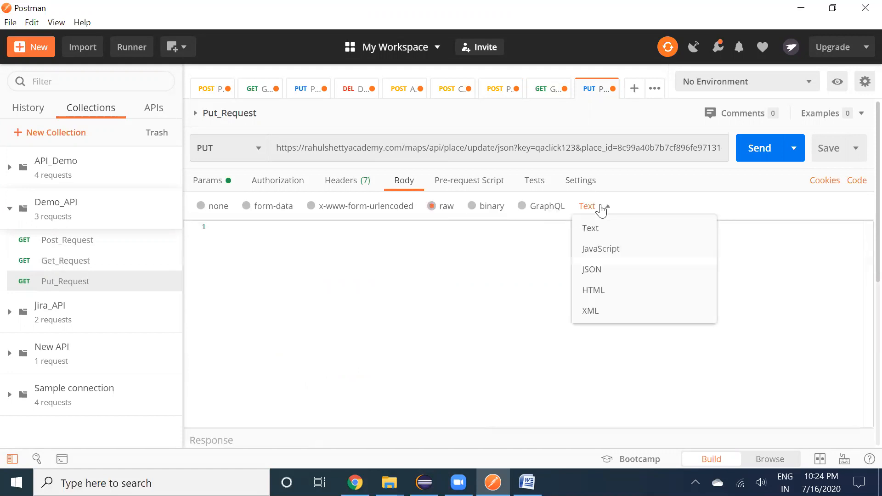
{"action": "left_click", "coordinate": [638, 272]}
Paste the Sample Request JSON from the Word notes into the body editor
{"action": "key", "text": "alt+Tab"}
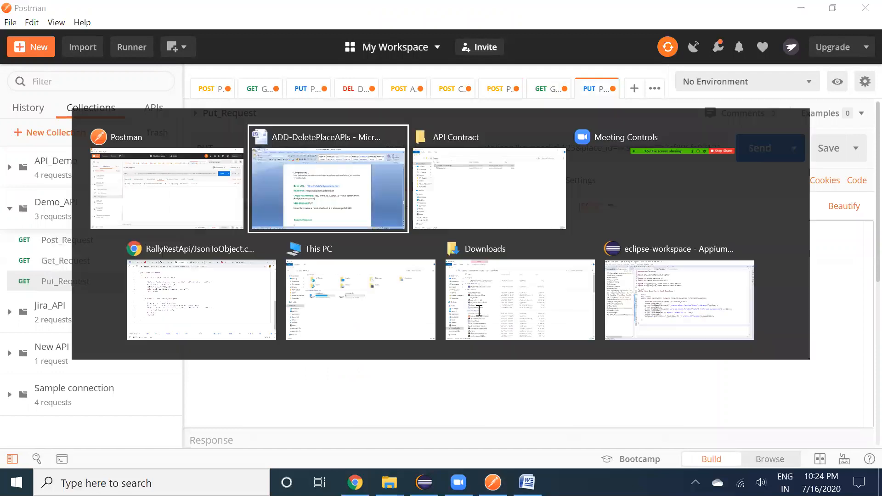
{"action": "scroll", "coordinate": [388, 282], "scroll_direction": "down", "scroll_amount": 5}
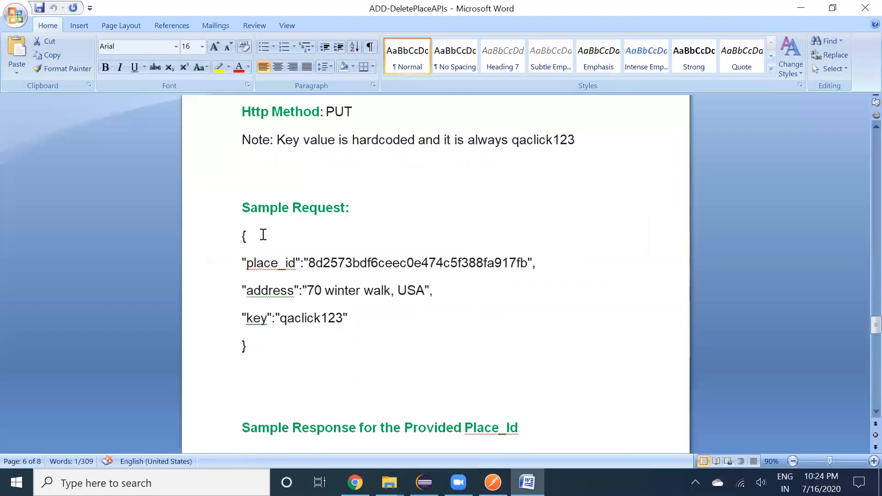
{"action": "left_click_drag", "start_coordinate": [243, 234], "coordinate": [247, 346]}
{"action": "key", "text": "ctrl+c"}
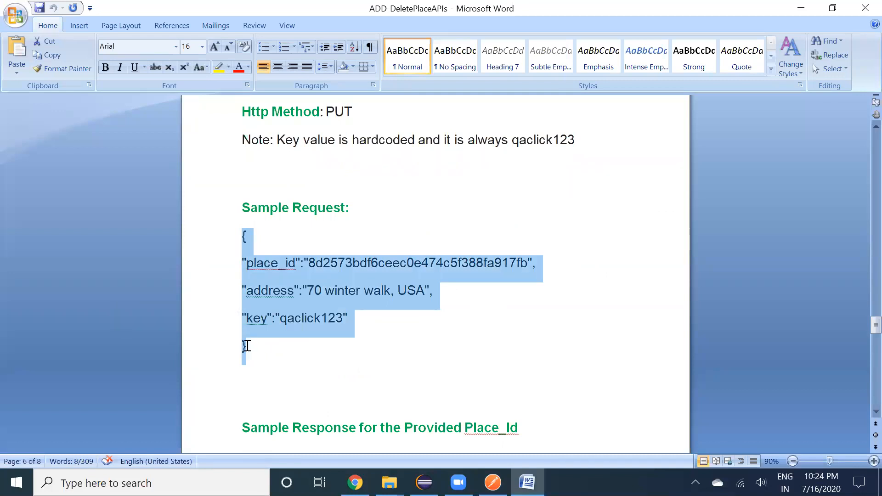
{"action": "key", "text": "alt+Tab"}
{"action": "left_click", "coordinate": [242, 236]}
{"action": "key", "text": "ctrl+v"}
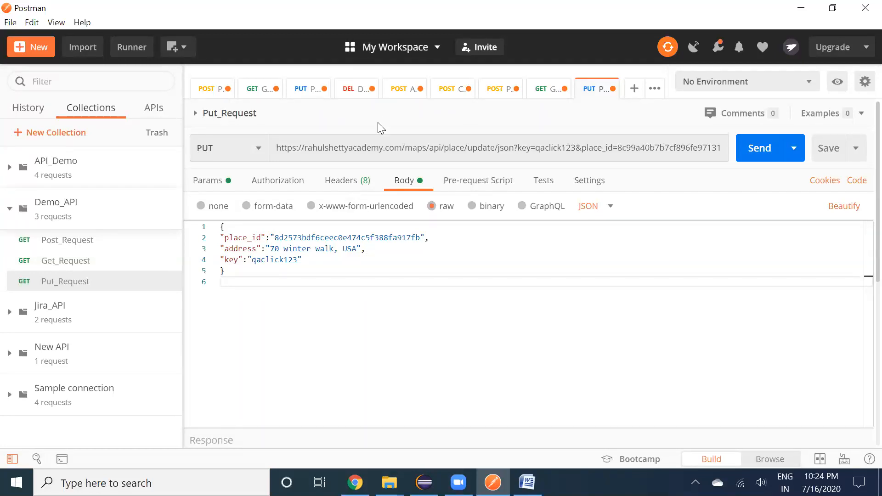
Replace the sample place_id in the body with the real place ID
{"action": "left_click", "coordinate": [225, 181]}
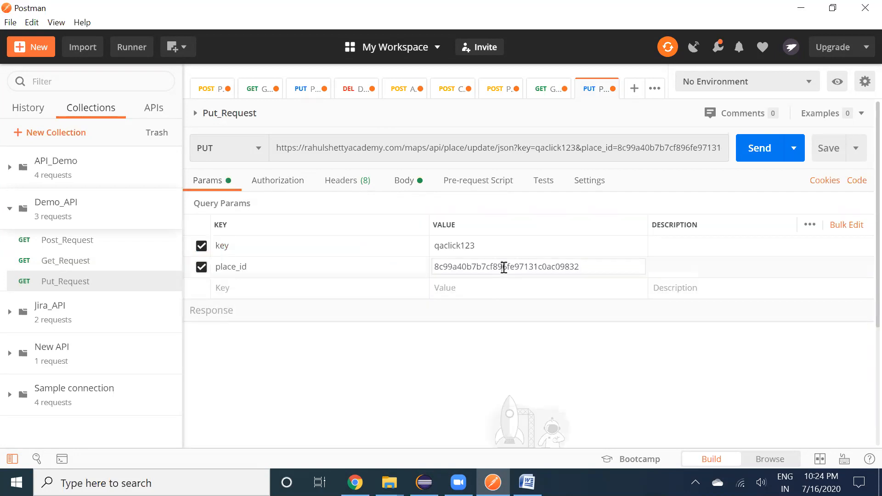
{"action": "double_click", "coordinate": [501, 268]}
{"action": "left_click", "coordinate": [406, 189]}
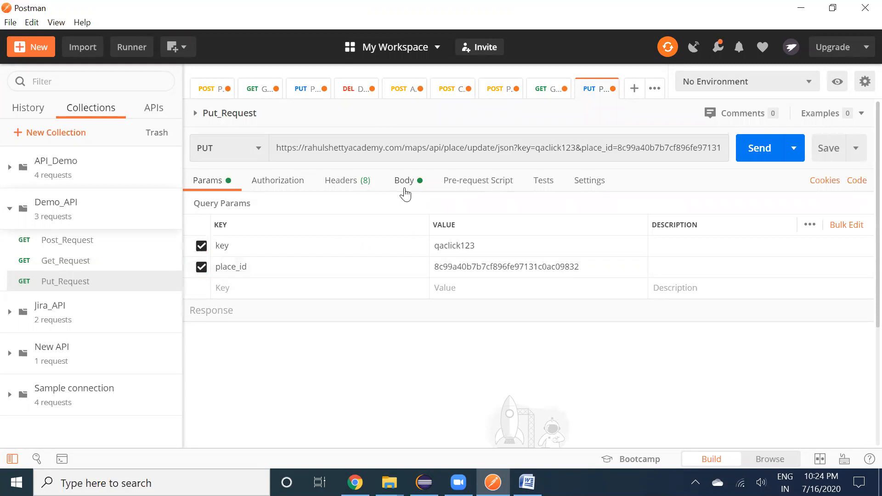
{"action": "left_click", "coordinate": [331, 238]}
{"action": "double_click", "coordinate": [331, 238]}
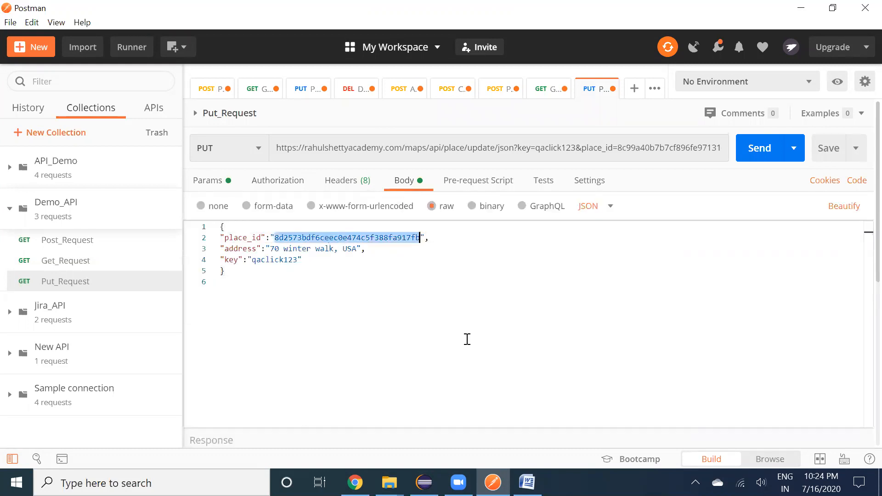
{"action": "key", "text": "ctrl+v"}
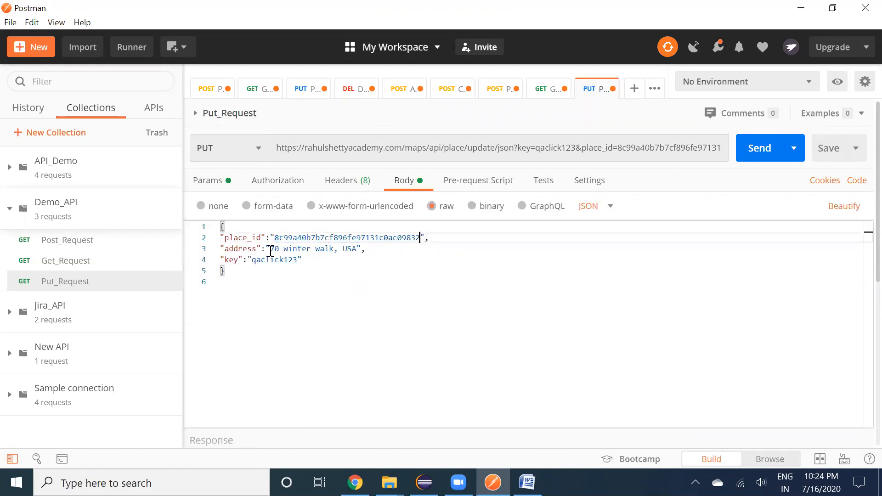
Change the body address from '70 winter walk, USA' to '70 Somewhere, Canda'
{"action": "left_click_drag", "start_coordinate": [270, 250], "coordinate": [331, 248]}
{"action": "double_click", "coordinate": [301, 248]}
{"action": "key", "text": "shift+Right"}
{"action": "key", "text": "shift+Right"}
{"action": "key", "text": "shift+Right"}
{"action": "key", "text": "shift+Right"}
{"action": "key", "text": "shift+Right"}
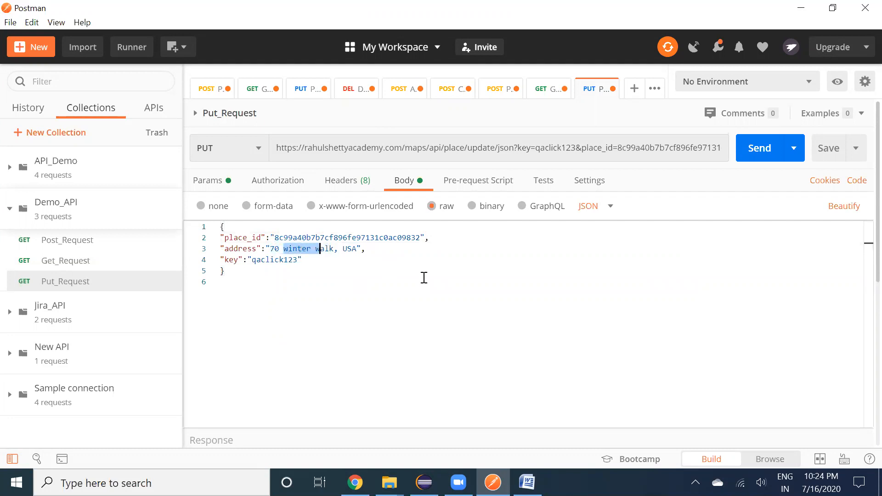
{"action": "type", "text": "Somwhere"}
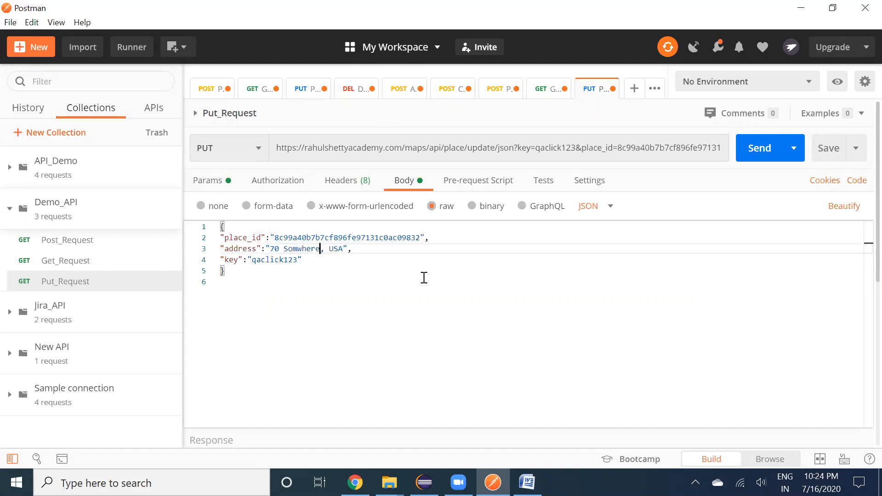
{"action": "key", "text": "Left"}
{"action": "key", "text": "Left"}
{"action": "key", "text": "Left"}
{"action": "type", "text": "e"}
{"action": "key", "text": "Right"}
{"action": "key", "text": "Right"}
{"action": "key", "text": "Right"}
{"action": "left_click", "coordinate": [388, 328]}
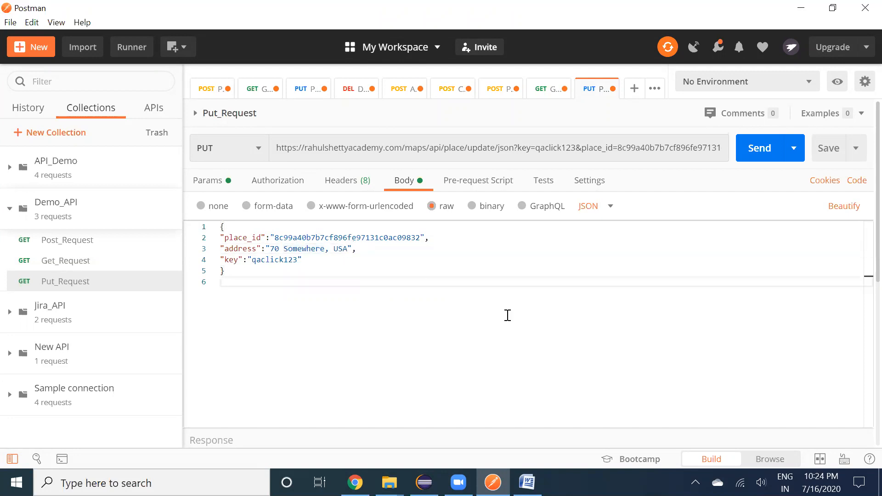
{"action": "double_click", "coordinate": [342, 251]}
{"action": "type", "text": "Can"}
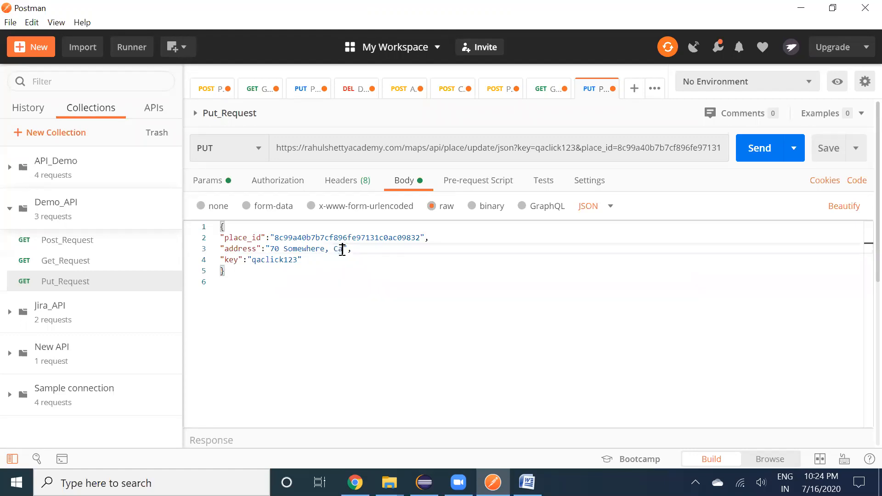
{"action": "type", "text": "da"}
Send the PUT request and confirm the 'Address successfully updated' response
{"action": "left_click", "coordinate": [760, 148]}
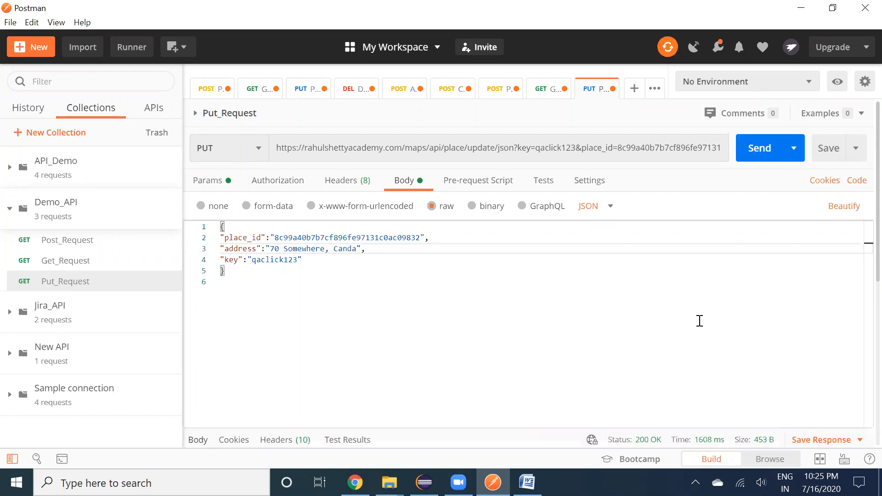
{"action": "scroll", "coordinate": [700, 321], "scroll_direction": "down", "scroll_amount": 5}
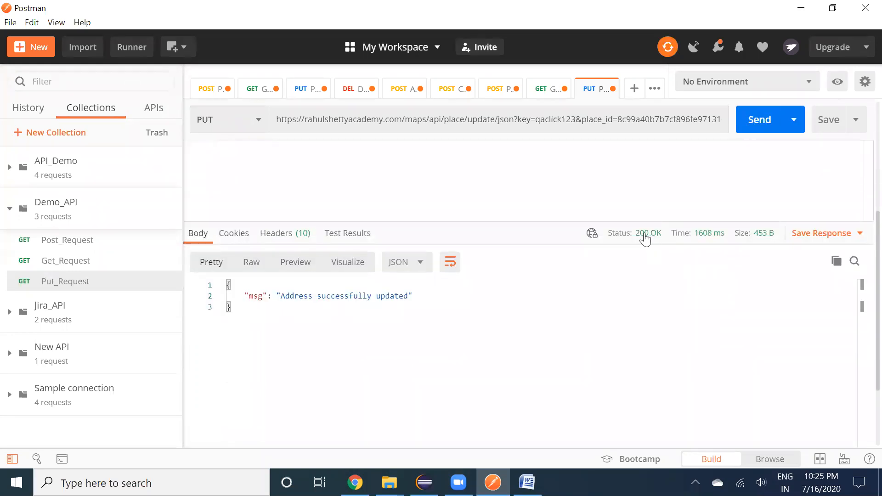
{"action": "left_click_drag", "start_coordinate": [250, 295], "coordinate": [438, 291]}
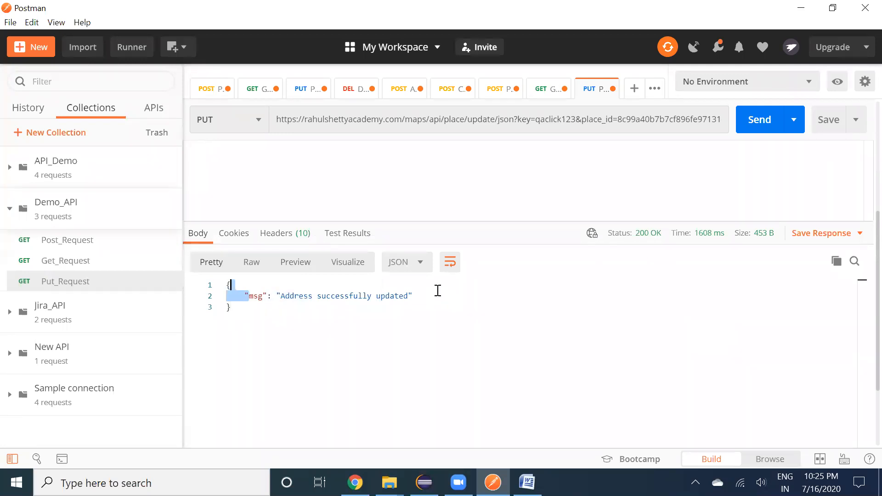
{"action": "left_click", "coordinate": [438, 290]}
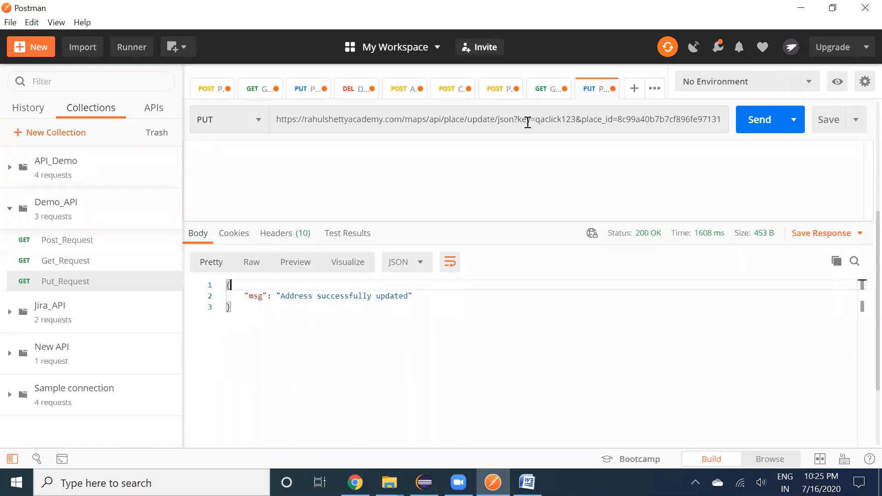
Re-send Get_Request and confirm it returns the address '70 Somewhere, Canda'
{"action": "left_click", "coordinate": [544, 98]}
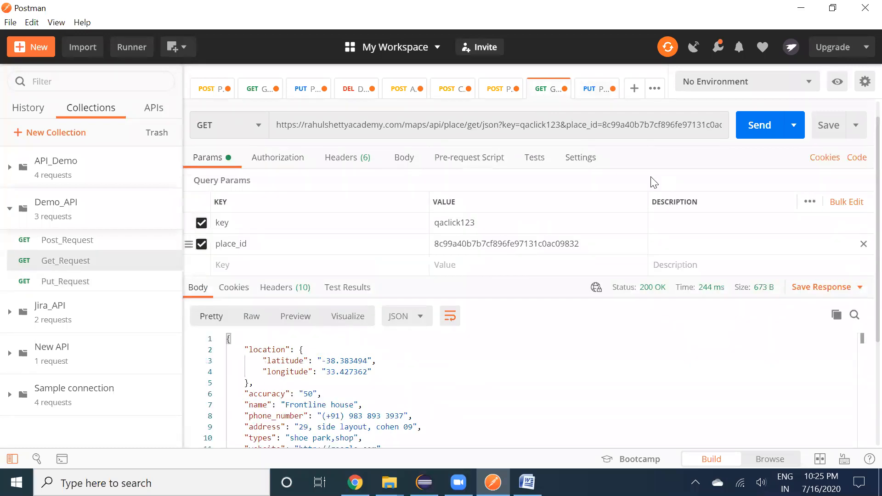
{"action": "left_click", "coordinate": [757, 133]}
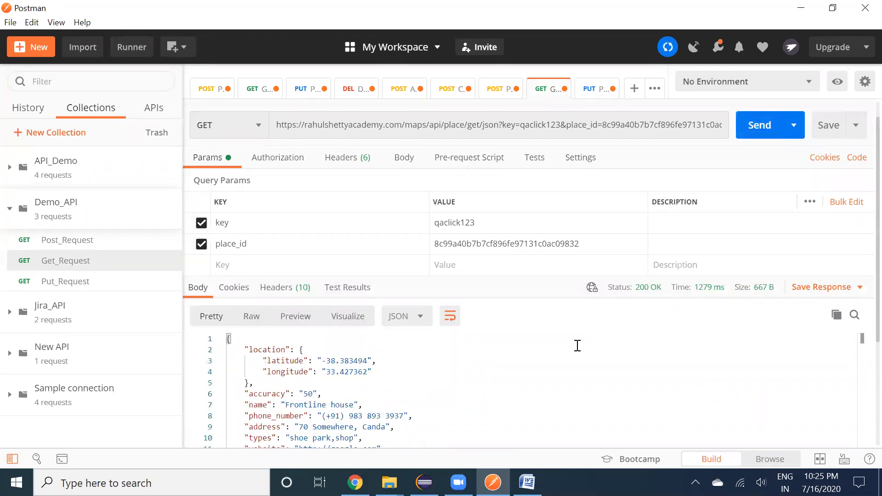
{"action": "scroll", "coordinate": [394, 322], "scroll_direction": "down", "scroll_amount": 3}
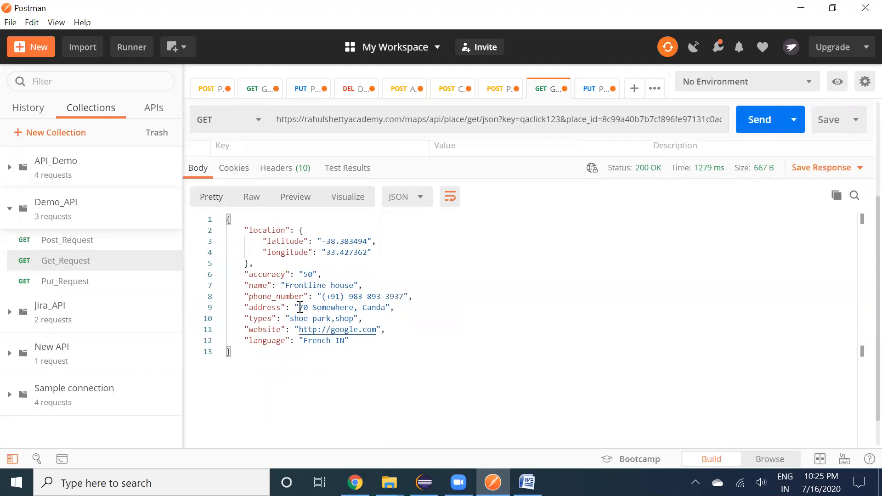
{"action": "left_click_drag", "start_coordinate": [300, 308], "coordinate": [386, 307]}
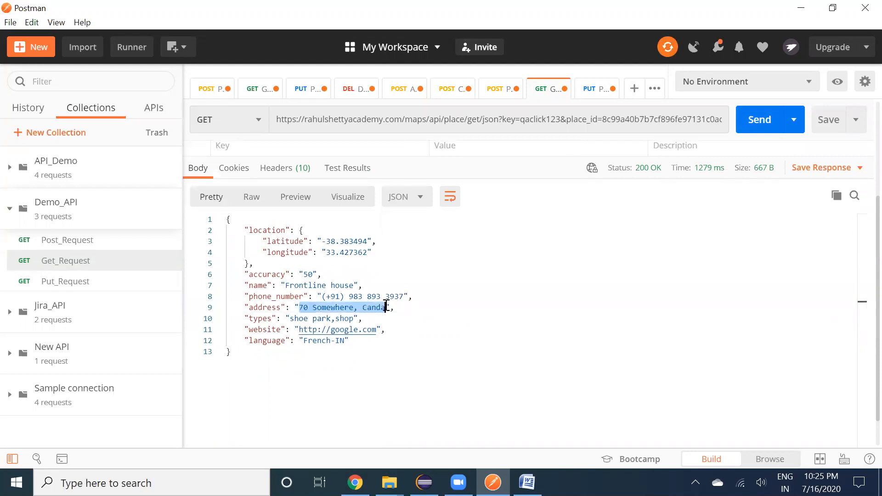
{"action": "left_click", "coordinate": [386, 307]}
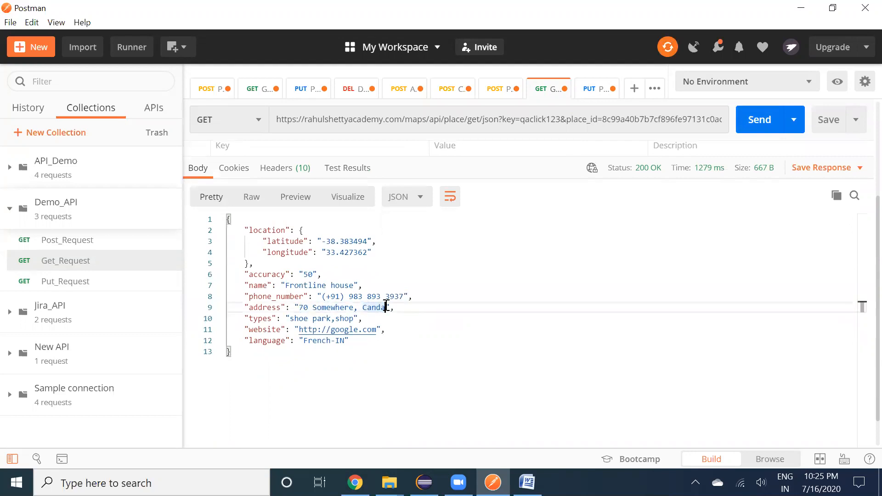
Change 'Canda' to 'Texas' in the PUT body address and send the request
{"action": "left_click", "coordinate": [592, 94]}
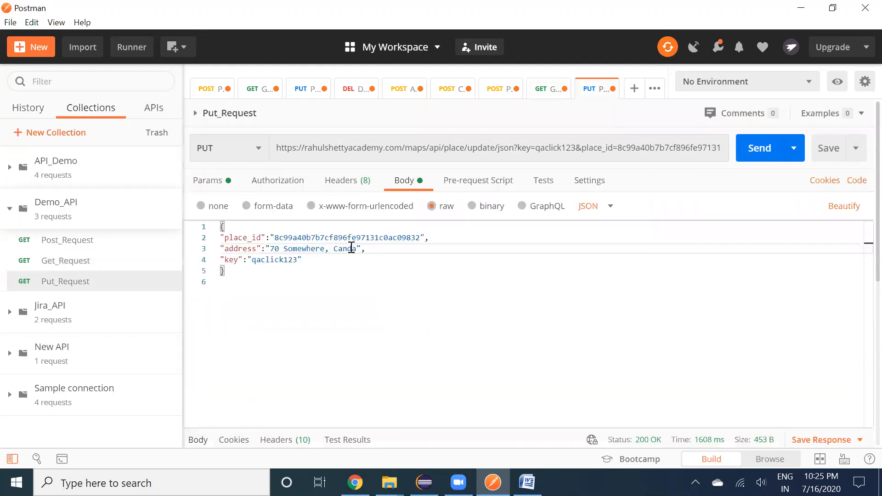
{"action": "left_click", "coordinate": [348, 249]}
{"action": "left_click_drag", "start_coordinate": [356, 251], "coordinate": [337, 249]}
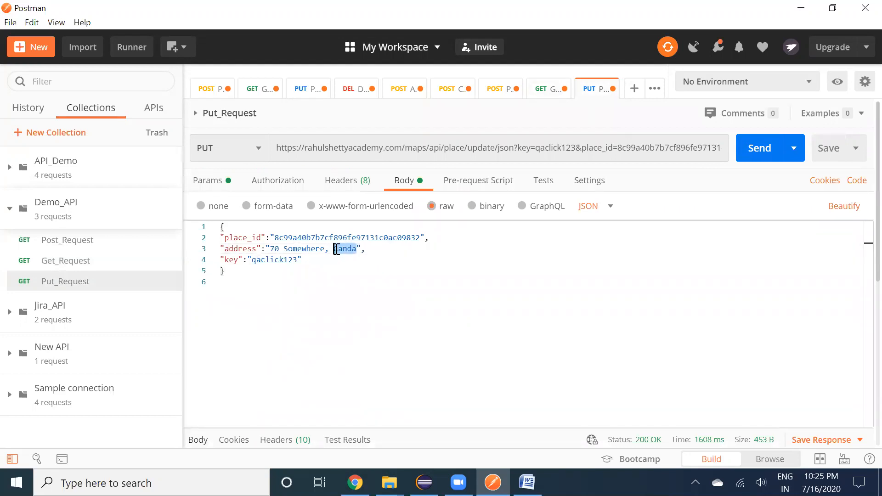
{"action": "type", "text": "Texas"}
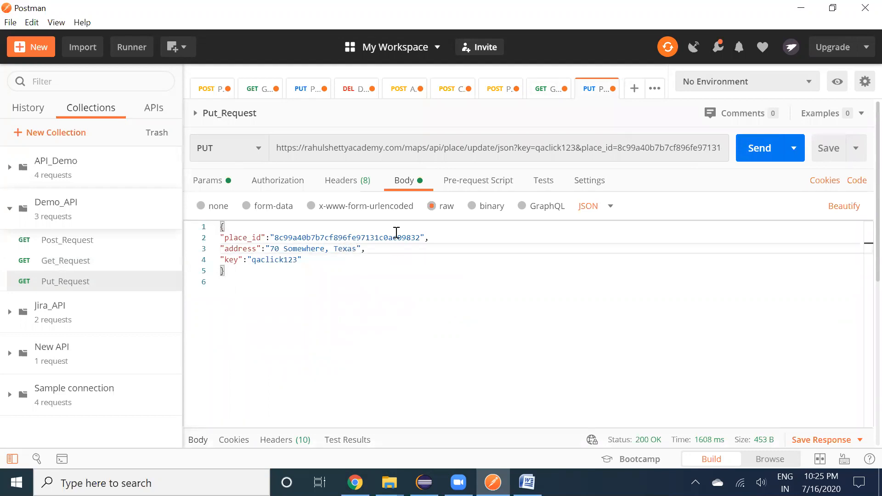
{"action": "left_click", "coordinate": [759, 138]}
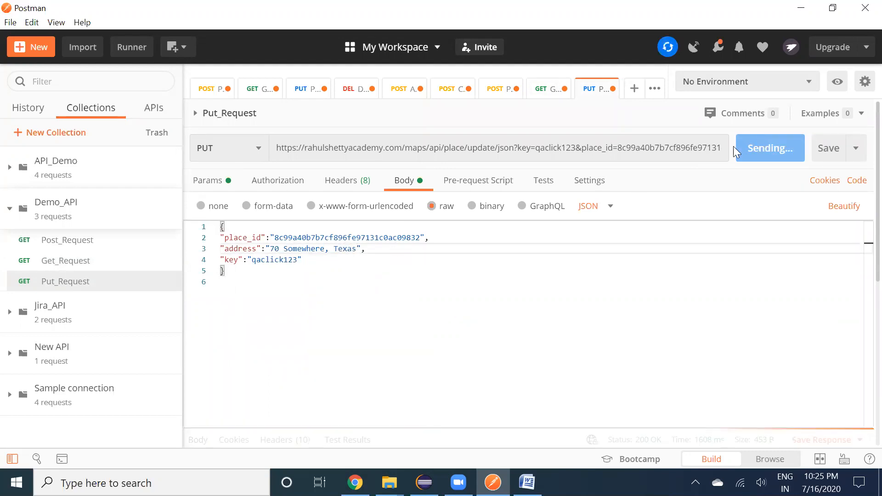
Re-send Get_Request and confirm the address now reads '70 Somewhere, Texas'
{"action": "left_click", "coordinate": [540, 91]}
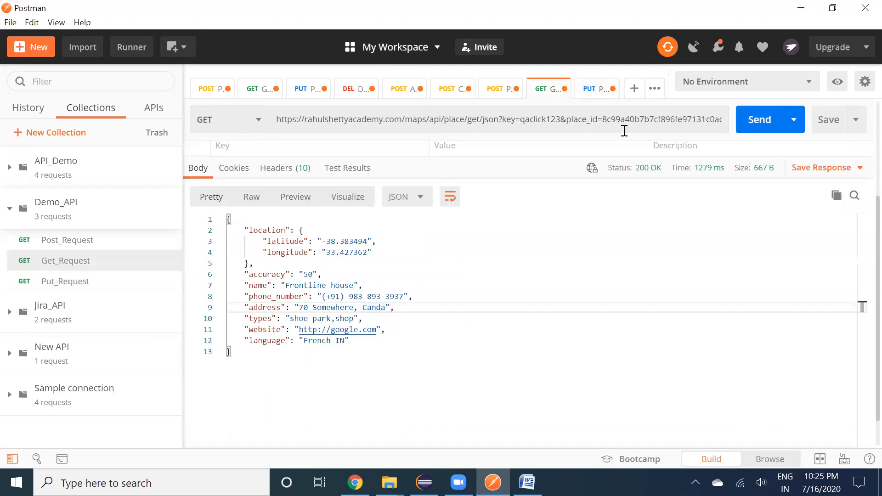
{"action": "left_click", "coordinate": [765, 130]}
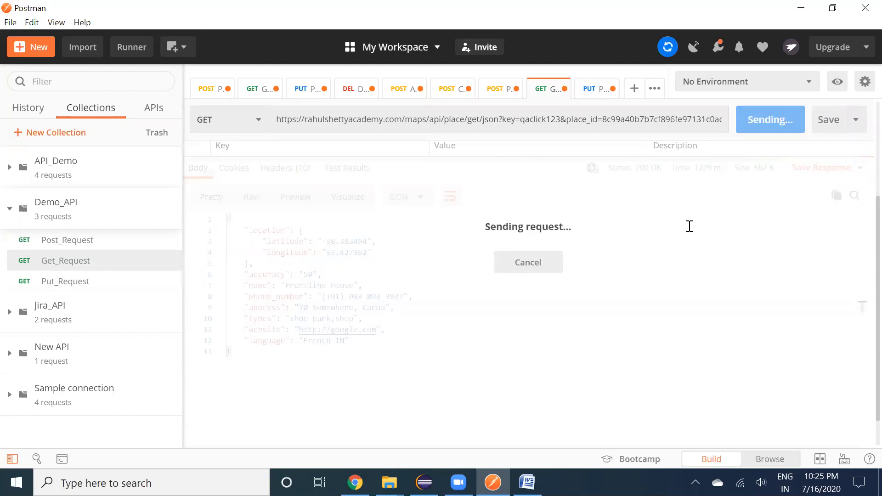
{"action": "left_click", "coordinate": [384, 308]}
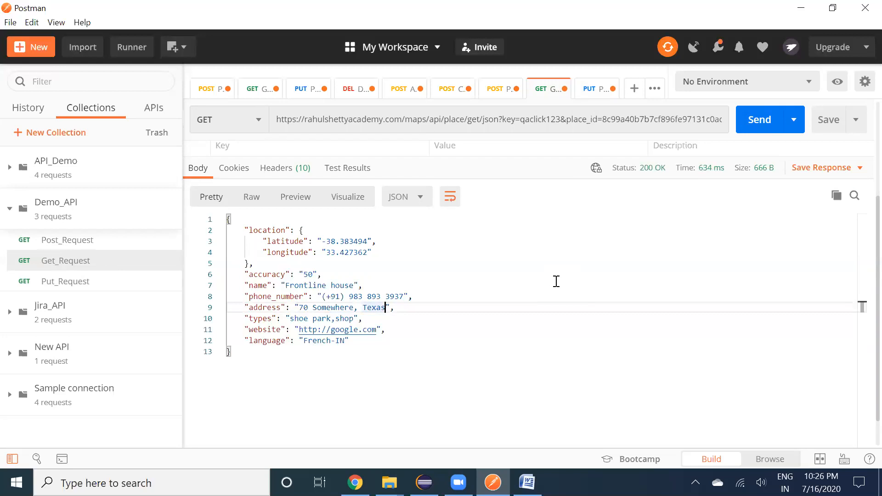
Create a request named Delete_Request and save it into the Demo_API collection
{"action": "left_click", "coordinate": [171, 219]}
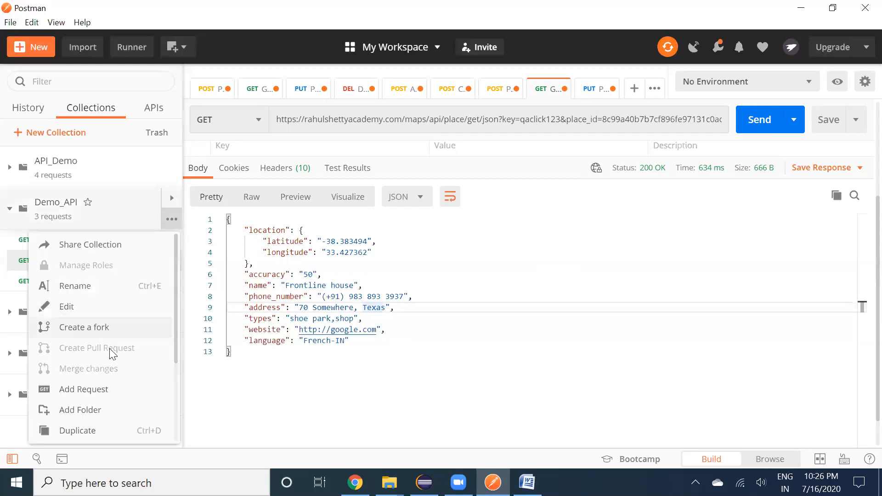
{"action": "left_click", "coordinate": [100, 392]}
{"action": "type", "text": "Delete_Re"}
{"action": "key", "text": "Tab"}
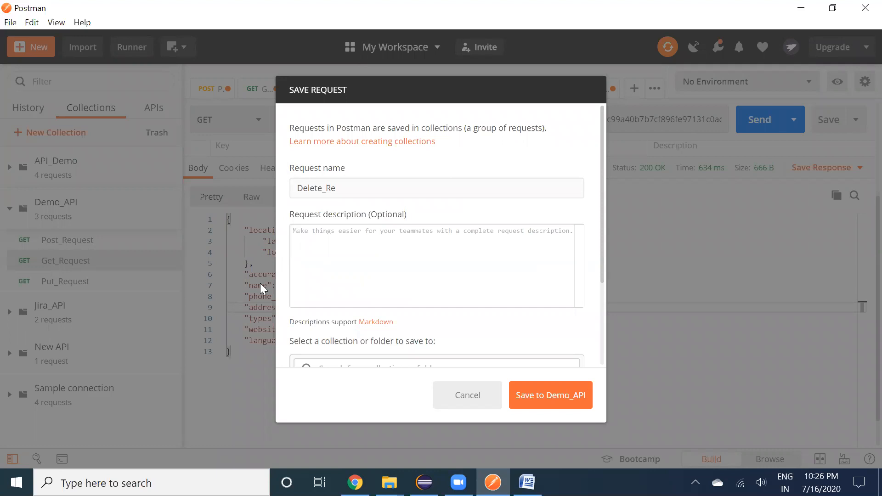
{"action": "left_click", "coordinate": [353, 189]}
{"action": "type", "text": "quest"}
{"action": "left_click", "coordinate": [549, 399]}
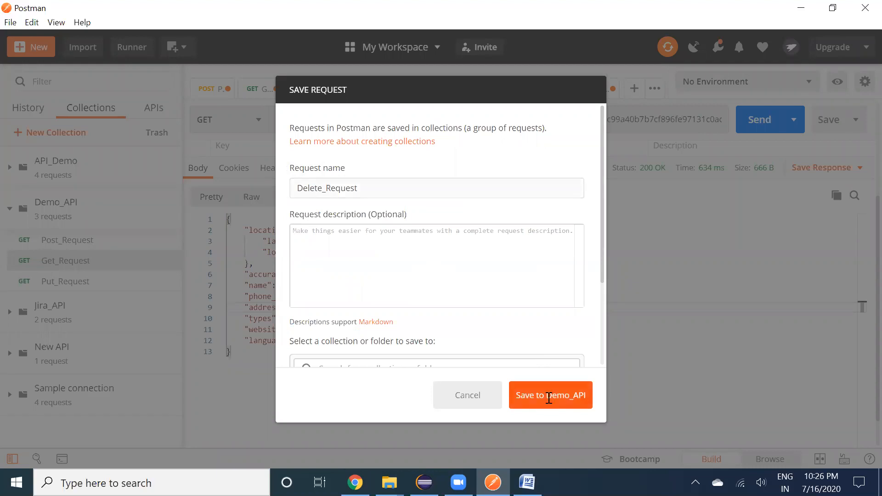
{"action": "left_click", "coordinate": [91, 303]}
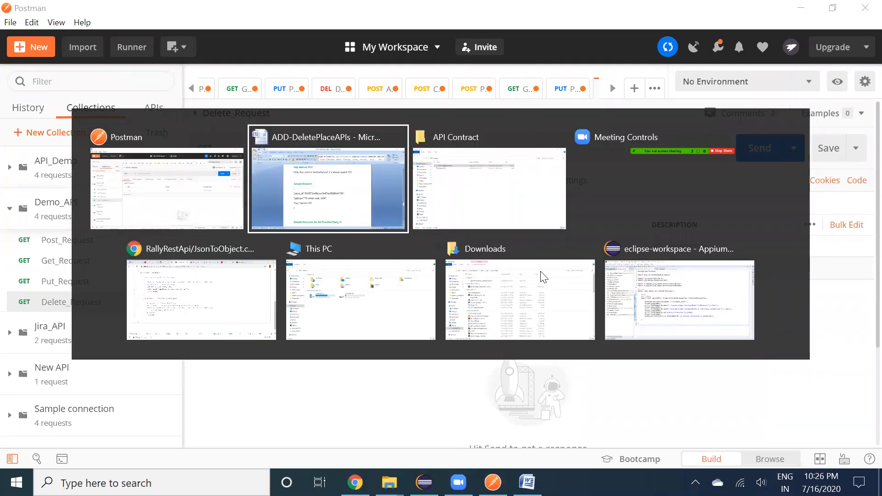
{"action": "key", "text": "alt+Tab"}
{"action": "scroll", "coordinate": [541, 271], "scroll_direction": "down", "scroll_amount": 10}
{"action": "scroll", "coordinate": [541, 272], "scroll_direction": "down", "scroll_amount": 15}
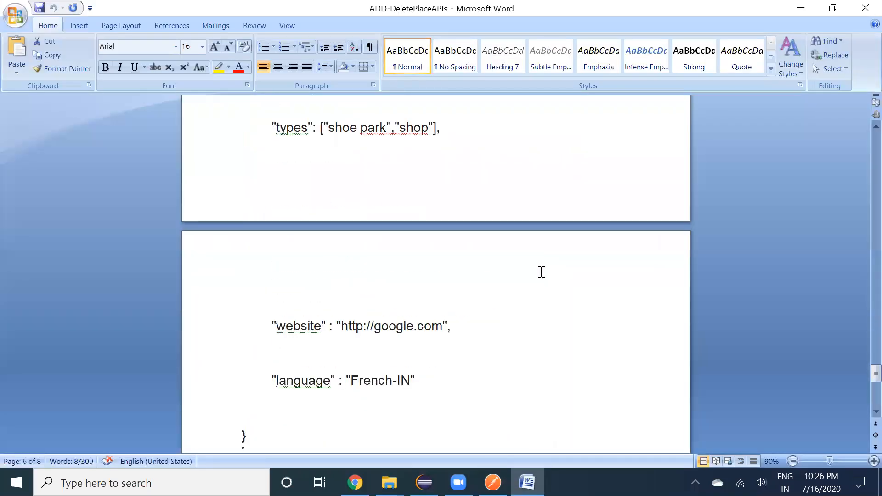
{"action": "scroll", "coordinate": [542, 272], "scroll_direction": "up", "scroll_amount": 13}
{"action": "scroll", "coordinate": [542, 273], "scroll_direction": "up", "scroll_amount": 20}
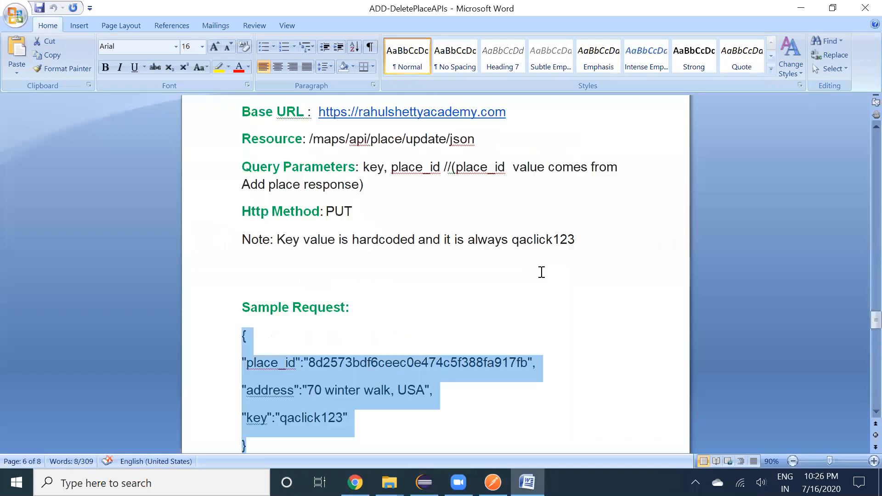
{"action": "scroll", "coordinate": [542, 273], "scroll_direction": "up", "scroll_amount": 20}
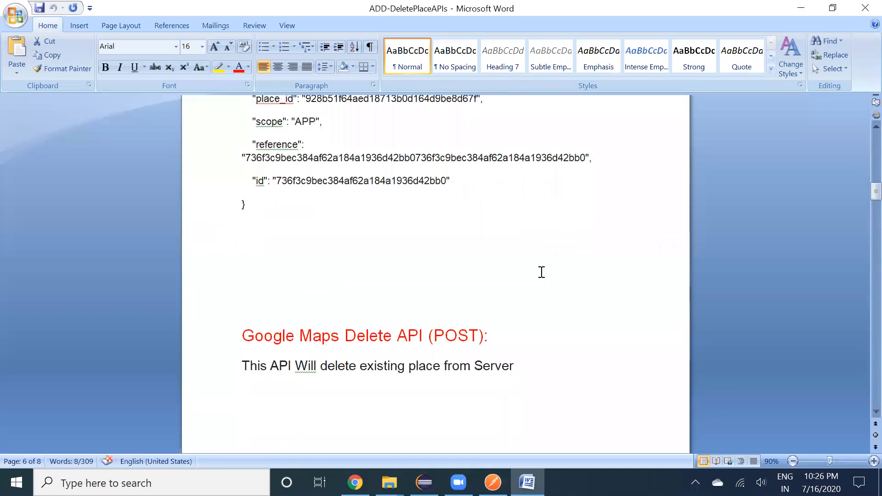
{"action": "scroll", "coordinate": [542, 272], "scroll_direction": "down", "scroll_amount": 10}
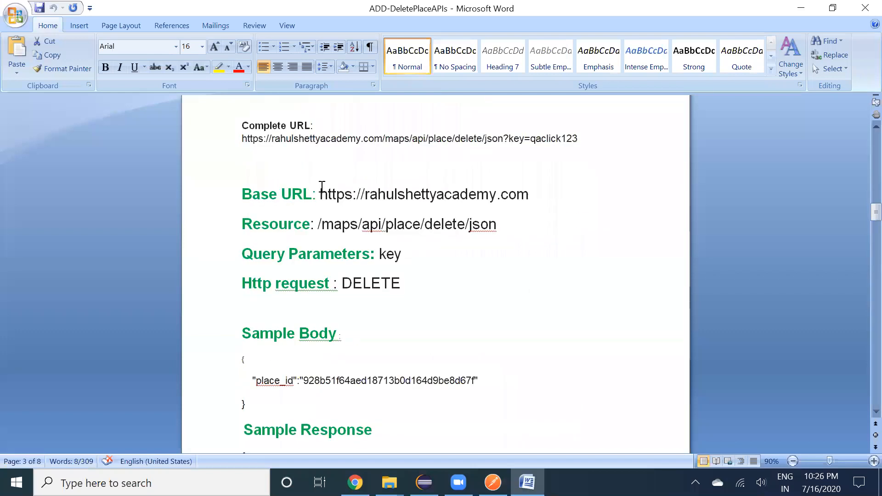
{"action": "left_click_drag", "start_coordinate": [321, 195], "coordinate": [529, 197]}
{"action": "key", "text": "ctrl+c"}
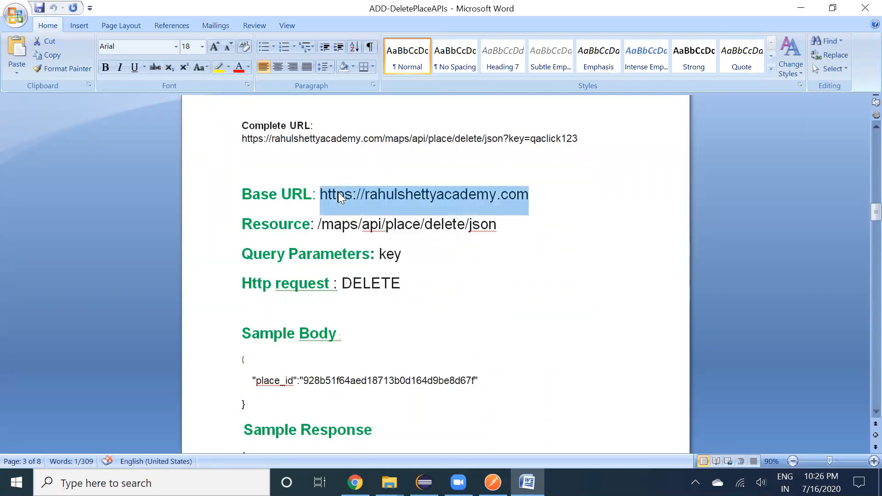
{"action": "left_click", "coordinate": [338, 192]}
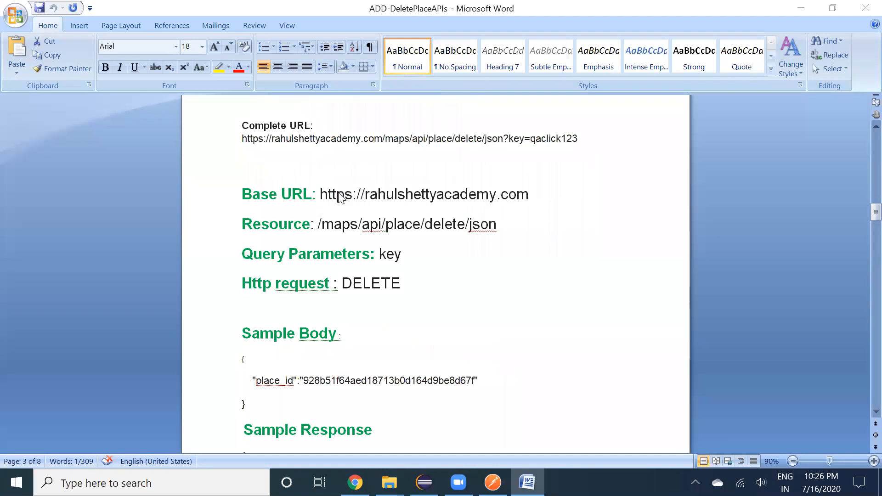
{"action": "key", "text": "alt+Tab"}
{"action": "left_click", "coordinate": [367, 155]}
{"action": "key", "text": "ctrl+v"}
Append the resource path /maps/api/place/delete/json from the notes to the URL
{"action": "key", "text": "alt+Tab"}
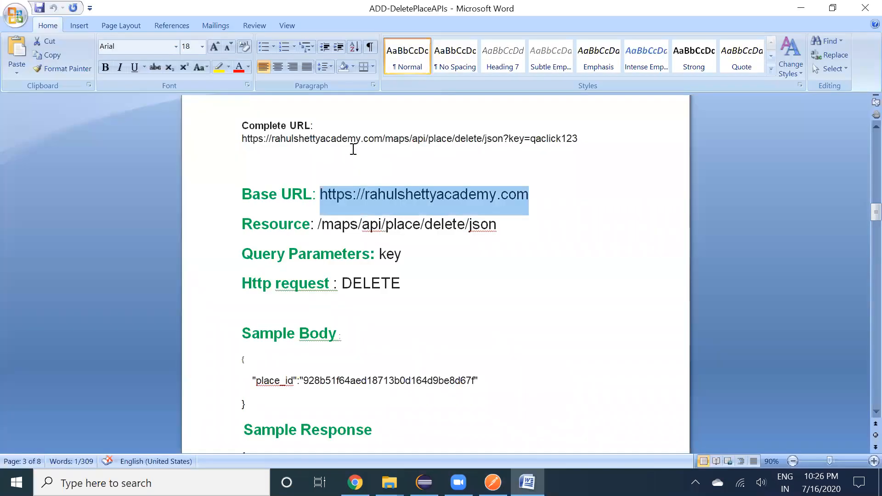
{"action": "key", "text": "Down"}
{"action": "key", "text": "shift+Home"}
{"action": "key", "text": "shift+Right"}
{"action": "key", "text": "shift+Right"}
{"action": "key", "text": "shift+Right"}
{"action": "key", "text": "shift+Right"}
{"action": "key", "text": "shift+Right"}
{"action": "key", "text": "shift+Right"}
{"action": "key", "text": "shift+Right"}
{"action": "key", "text": "shift+Right"}
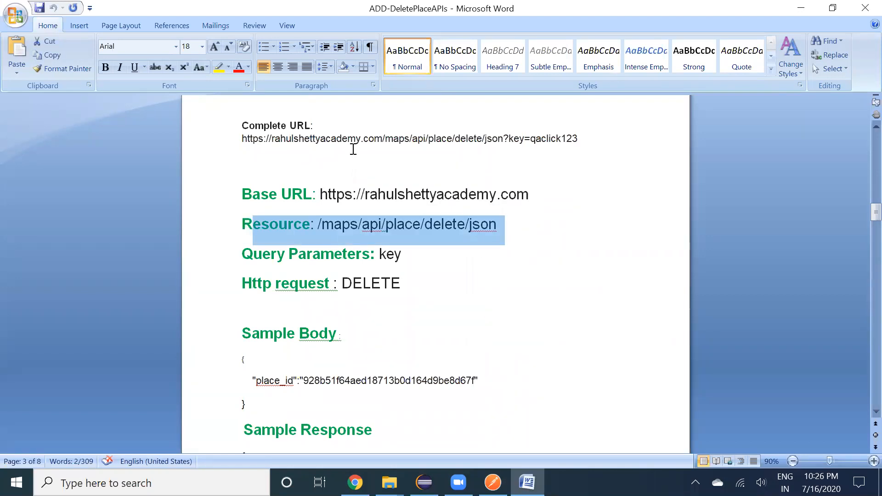
{"action": "key", "text": "shift+Right"}
{"action": "key", "text": "shift+Right"}
{"action": "key", "text": "ctrl+c"}
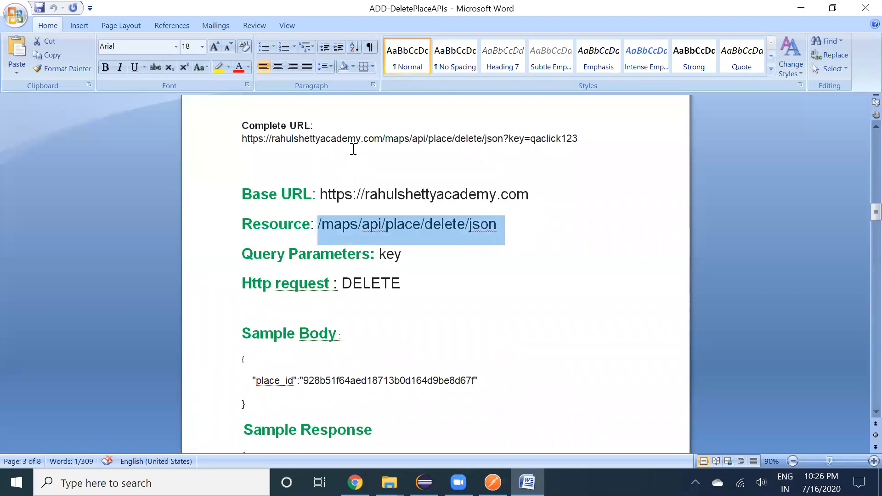
{"action": "key", "text": "alt+Tab"}
{"action": "key", "text": "ctrl+v"}
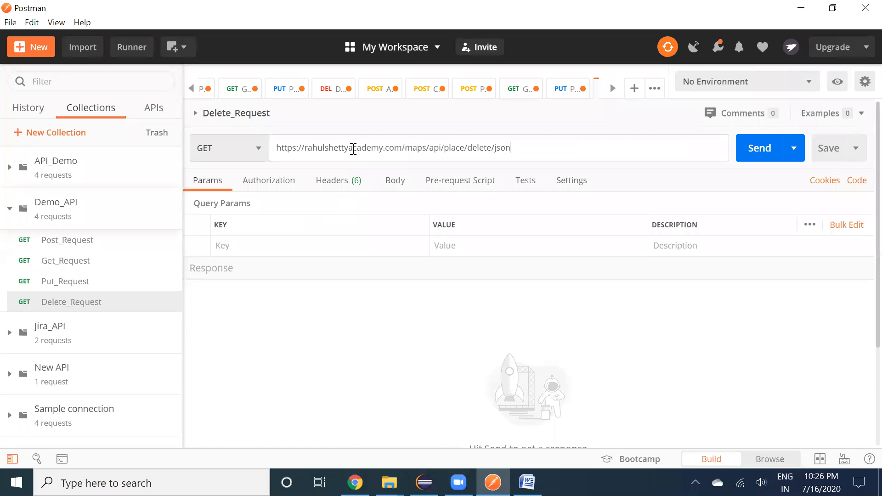
Add the query parameter key with value qaclick123 to Delete_Request
{"action": "key", "text": "alt+Tab"}
{"action": "key", "text": "alt+Tab"}
{"action": "left_click", "coordinate": [263, 246]}
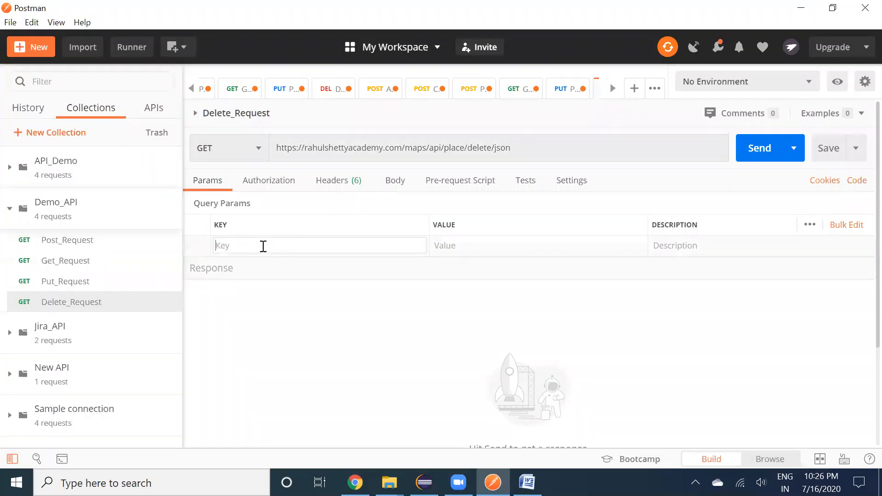
{"action": "type", "text": "key"}
{"action": "key", "text": "Tab"}
{"action": "type", "text": "qaclick"}
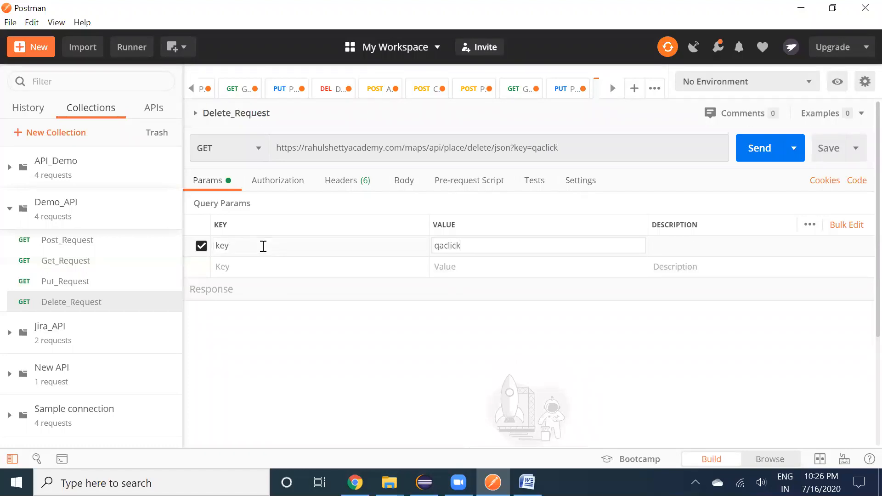
{"action": "type", "text": "123"}
Copy the Sample Body JSON with place_id from the Word delete API notes
{"action": "key", "text": "alt+Tab"}
{"action": "scroll", "coordinate": [296, 316], "scroll_direction": "down", "scroll_amount": 2}
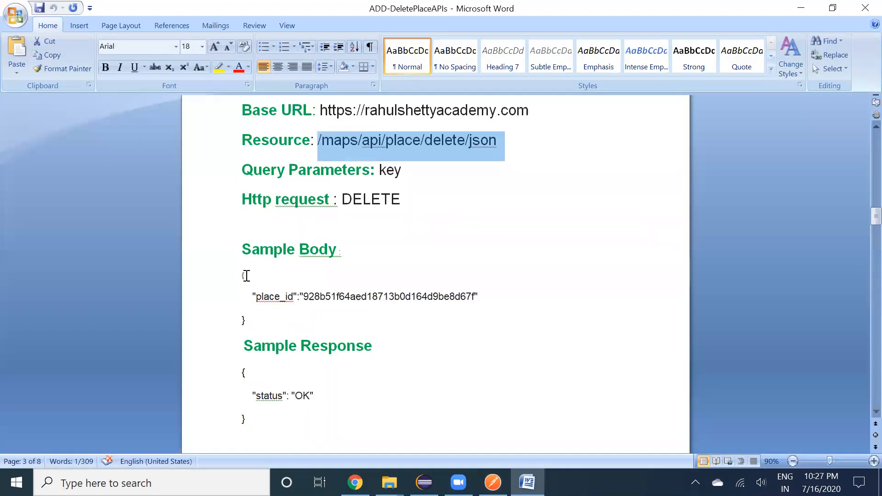
{"action": "left_click_drag", "start_coordinate": [246, 275], "coordinate": [247, 311]}
{"action": "key", "text": "ctrl+c"}
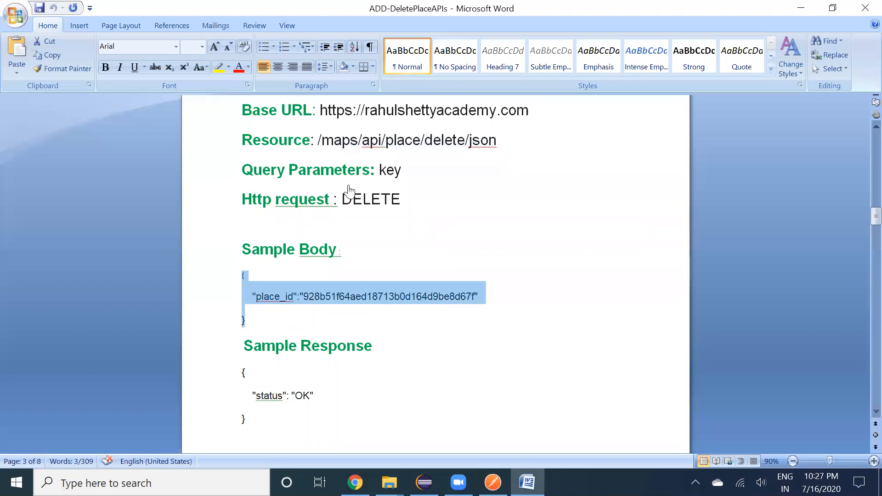
{"action": "key", "text": "alt+Tab"}
{"action": "left_click", "coordinate": [400, 184]}
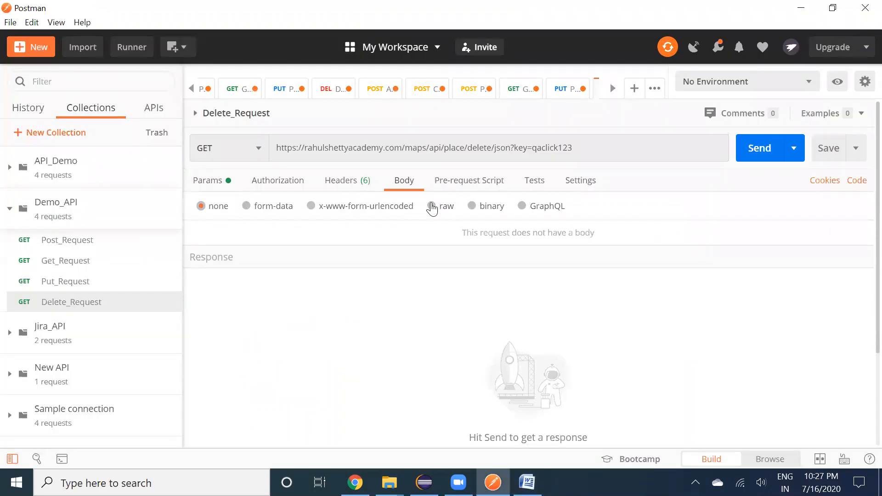
Set Delete_Request's body to raw JSON and paste the sample place_id body
{"action": "left_click", "coordinate": [439, 207]}
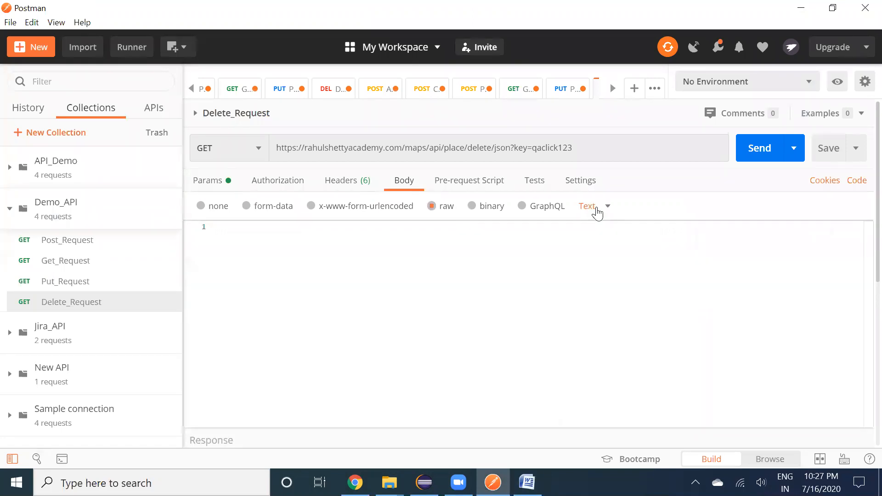
{"action": "left_click", "coordinate": [598, 211]}
{"action": "left_click", "coordinate": [594, 268]}
{"action": "key", "text": "ctrl+v"}
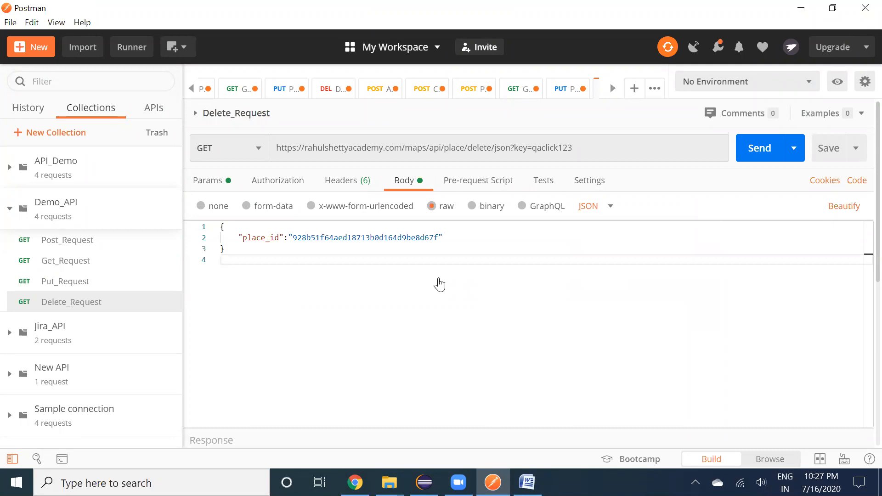
Replace the body's old place_id with the new one from the POST response
{"action": "left_click", "coordinate": [468, 90]}
{"action": "double_click", "coordinate": [397, 206]}
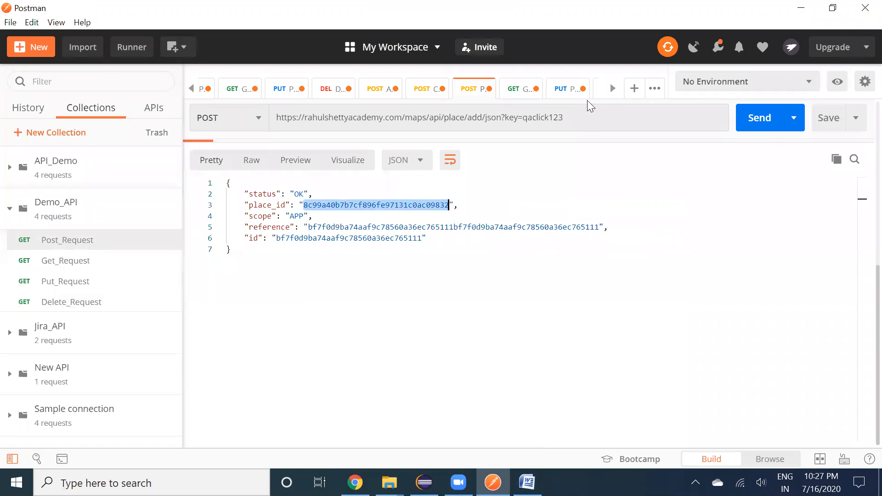
{"action": "left_click", "coordinate": [613, 89]}
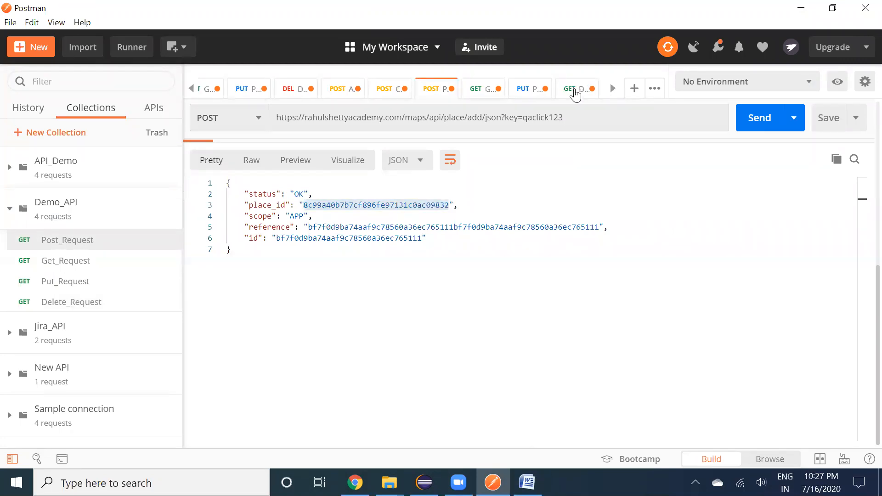
{"action": "left_click", "coordinate": [575, 90]}
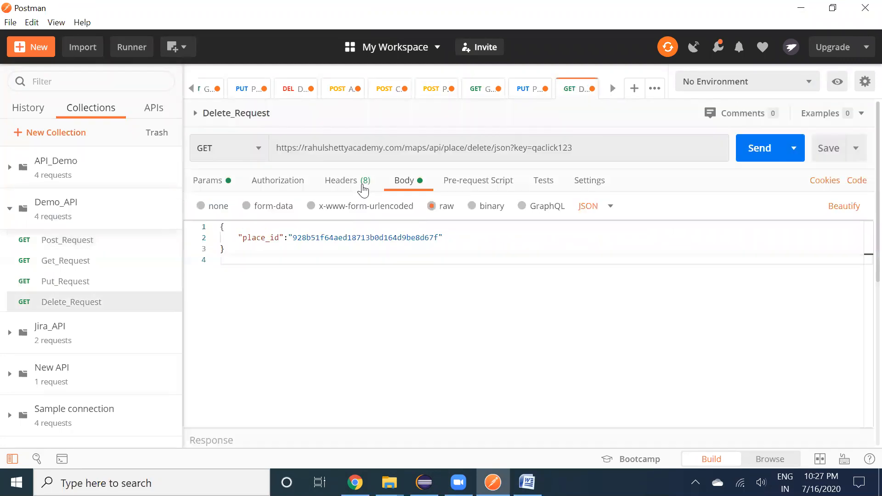
{"action": "double_click", "coordinate": [375, 237]}
{"action": "key", "text": "ctrl+v"}
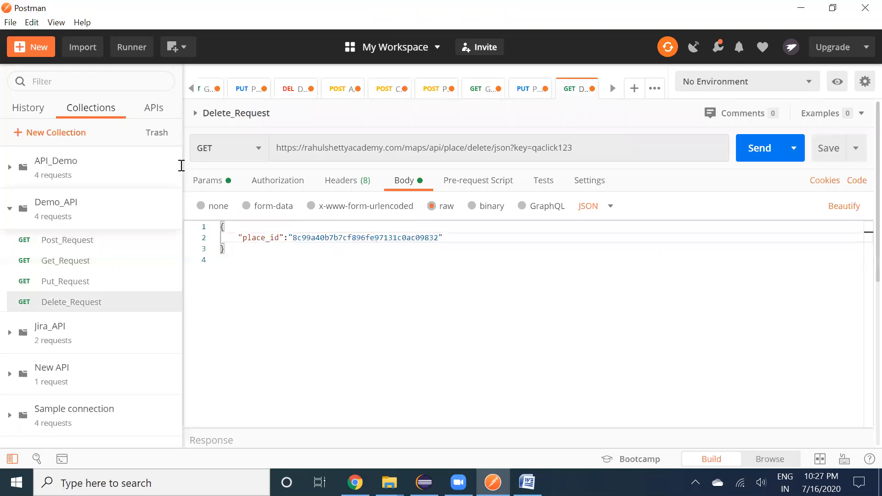
Change Delete_Request's HTTP method to DELETE
{"action": "left_click", "coordinate": [207, 148]}
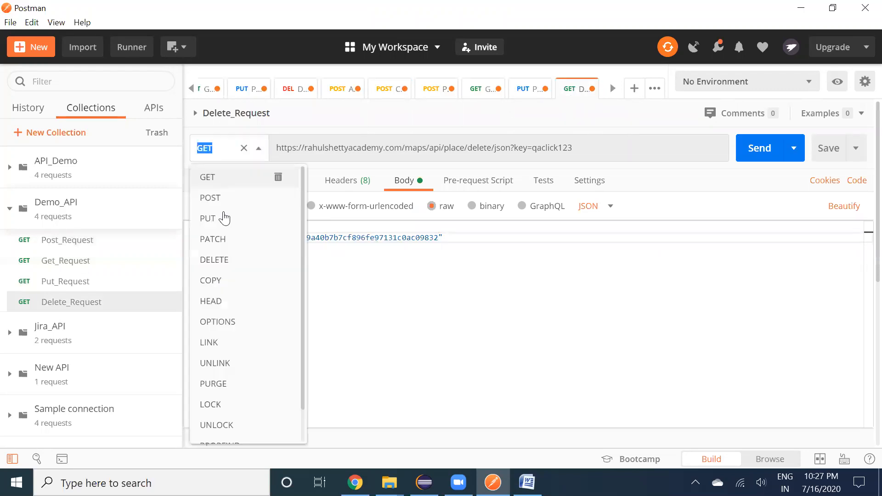
{"action": "left_click", "coordinate": [223, 258]}
{"action": "left_click", "coordinate": [352, 328]}
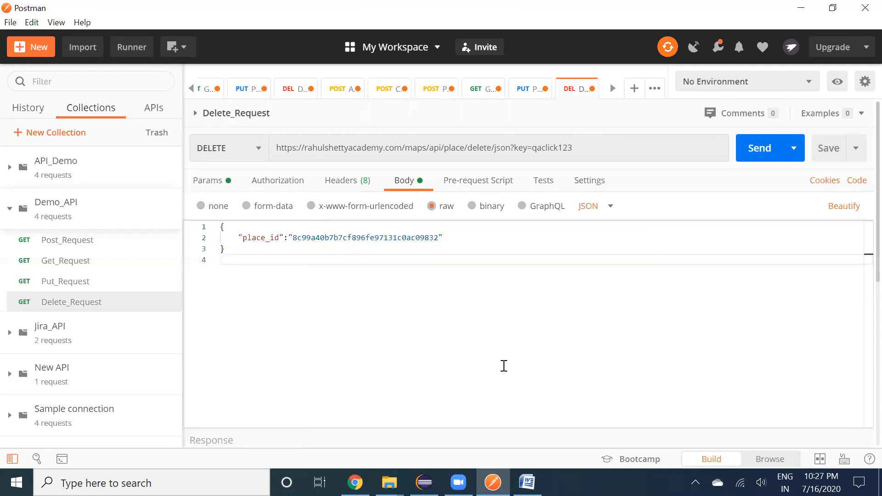
{"action": "scroll", "coordinate": [504, 365], "scroll_direction": "down", "scroll_amount": 1}
{"action": "scroll", "coordinate": [504, 366], "scroll_direction": "up", "scroll_amount": 1}
Send the DELETE request and confirm it returns 200 OK with status "OK"
{"action": "left_click", "coordinate": [759, 152]}
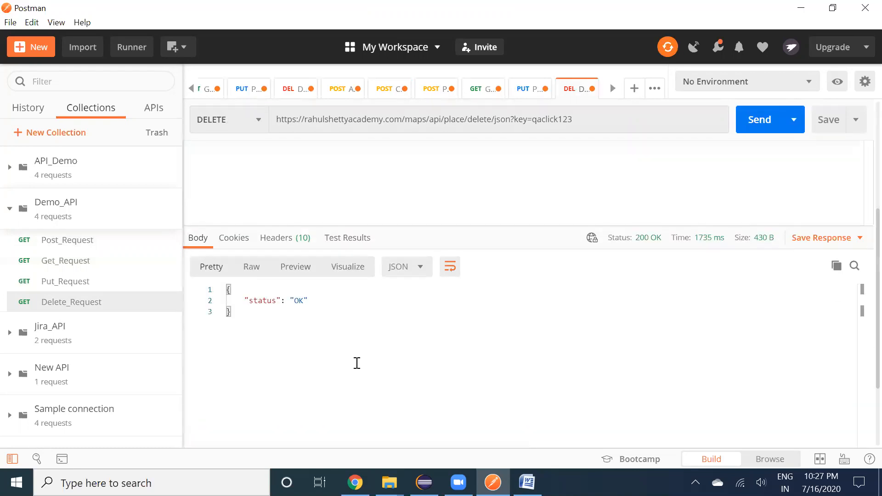
{"action": "left_click_drag", "start_coordinate": [250, 301], "coordinate": [345, 306]}
{"action": "left_click", "coordinate": [345, 306]}
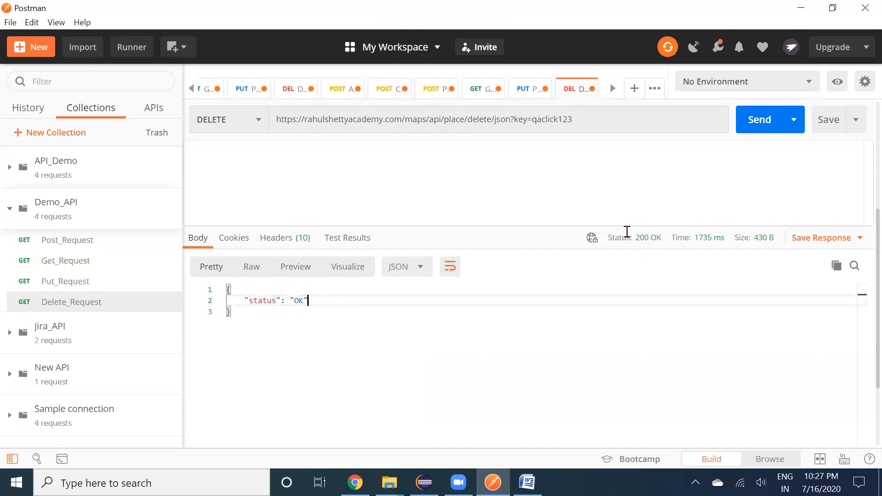
{"action": "left_click", "coordinate": [478, 90]}
Re-send Get_Request and review the 404 message that the place_id doesn't exist
{"action": "left_click", "coordinate": [750, 125]}
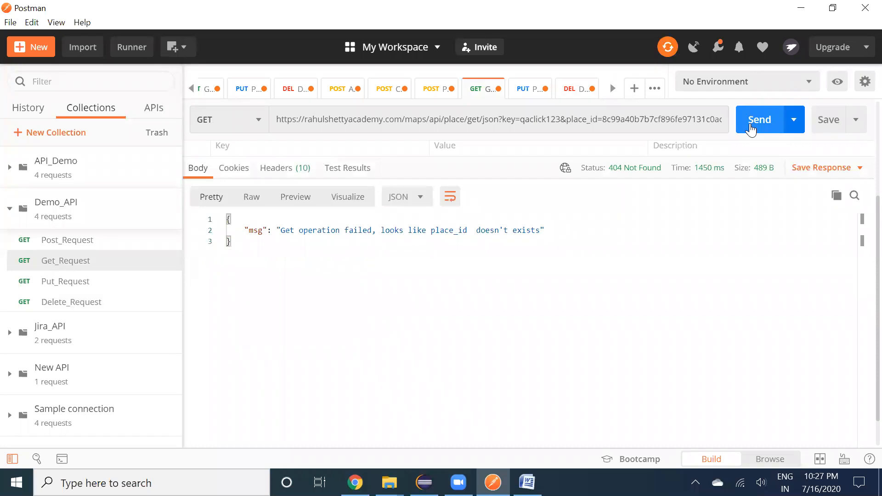
{"action": "left_click_drag", "start_coordinate": [246, 233], "coordinate": [588, 231]}
{"action": "left_click", "coordinate": [588, 230]}
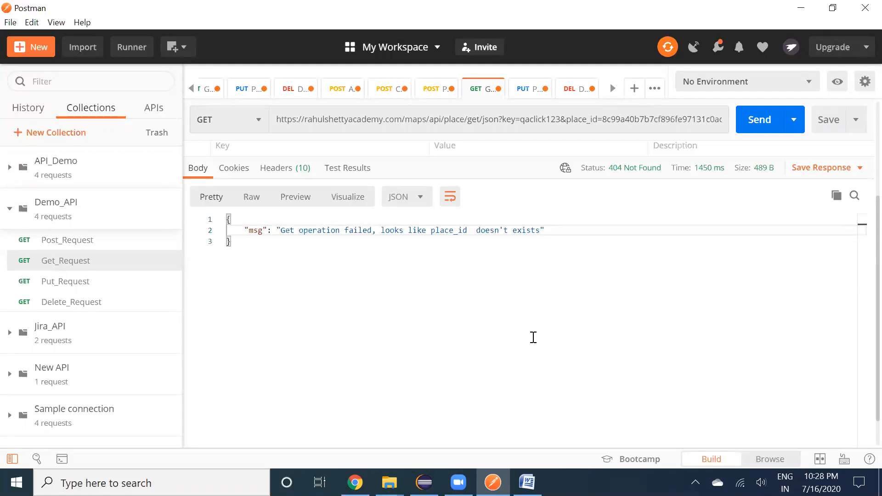
{"action": "left_click", "coordinate": [218, 227]}
{"action": "left_click", "coordinate": [271, 265]}
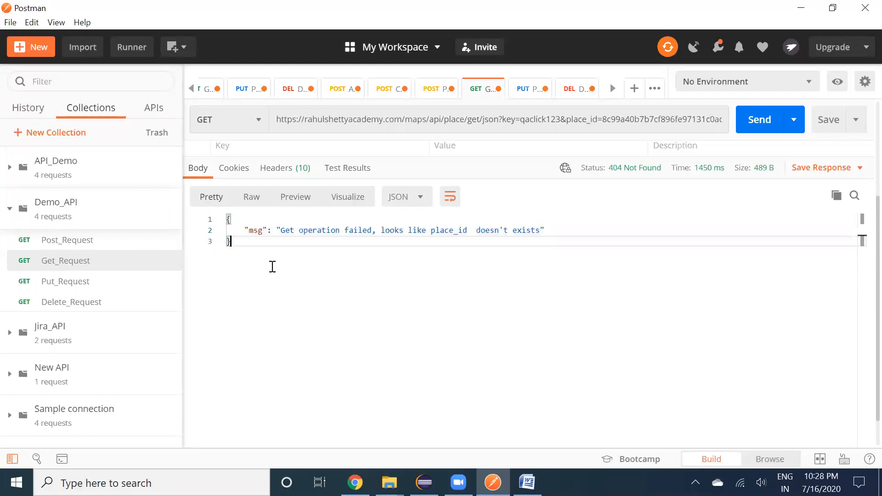
{"action": "left_click", "coordinate": [221, 220]}
{"action": "left_click", "coordinate": [221, 220]}
Show Post_Request's JSON body with the Frontline house details and its response
{"action": "left_click", "coordinate": [437, 94]}
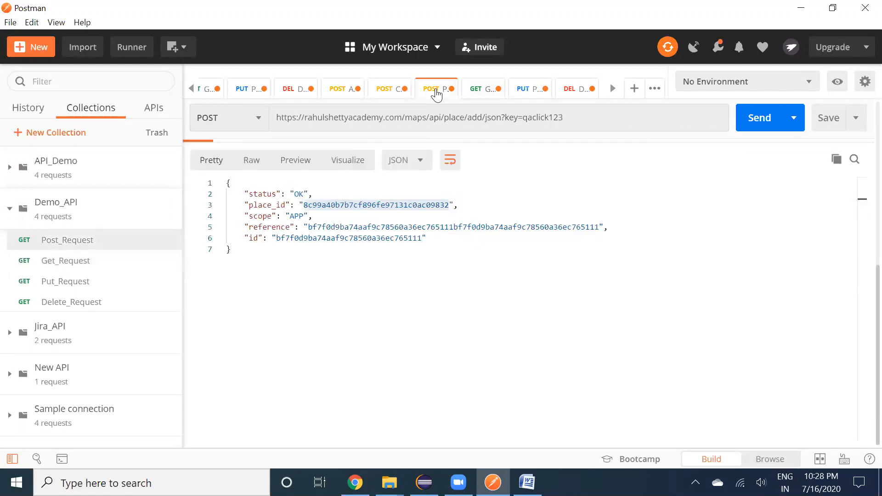
{"action": "left_click", "coordinate": [373, 149]}
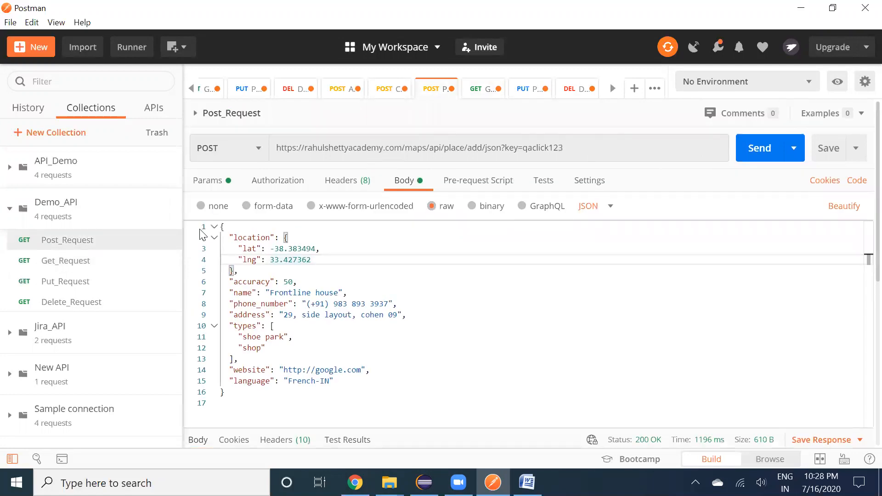
{"action": "scroll", "coordinate": [308, 386], "scroll_direction": "down", "scroll_amount": 5}
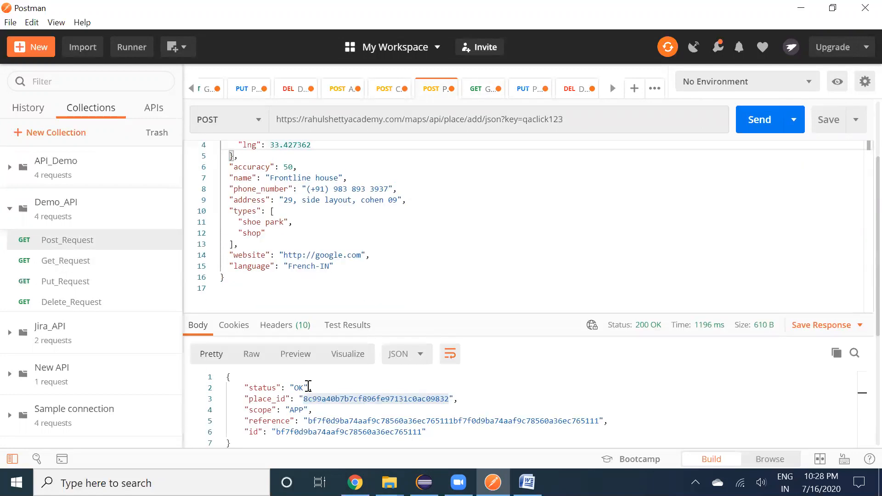
{"action": "scroll", "coordinate": [308, 386], "scroll_direction": "up", "scroll_amount": 5}
{"action": "scroll", "coordinate": [308, 386], "scroll_direction": "up", "scroll_amount": 1}
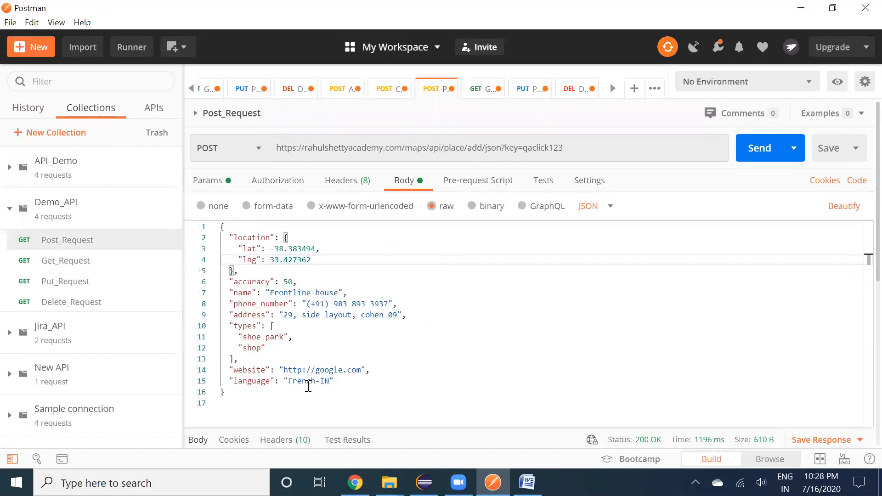